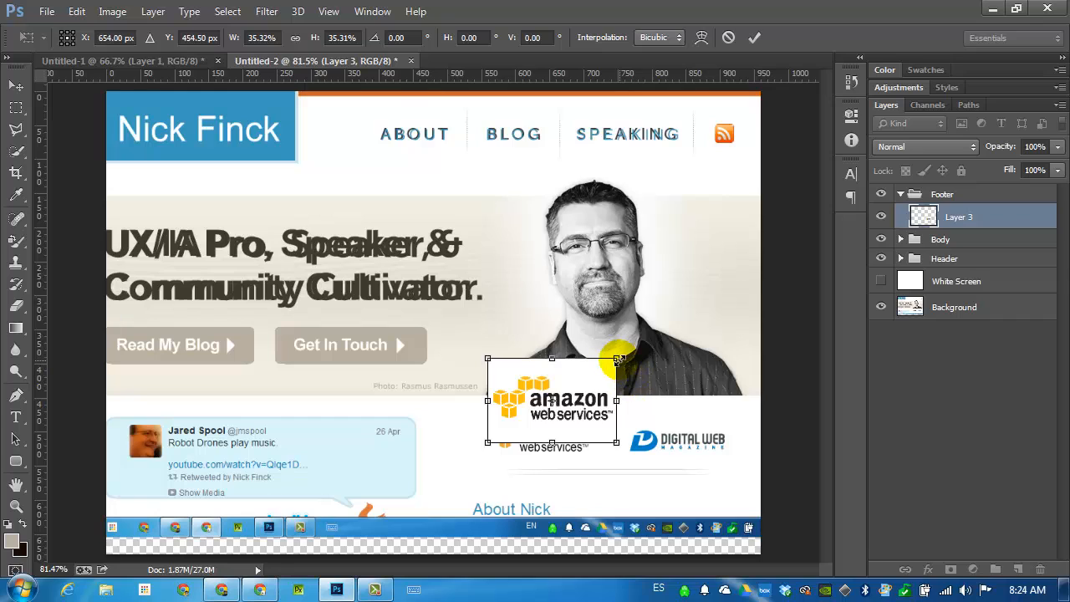
# Scale the Amazon Web Services logo down to about 150 × 98 px and align it over the original logo below the banner.
pyautogui.moveTo(616, 360); pyautogui.dragTo(591, 384)
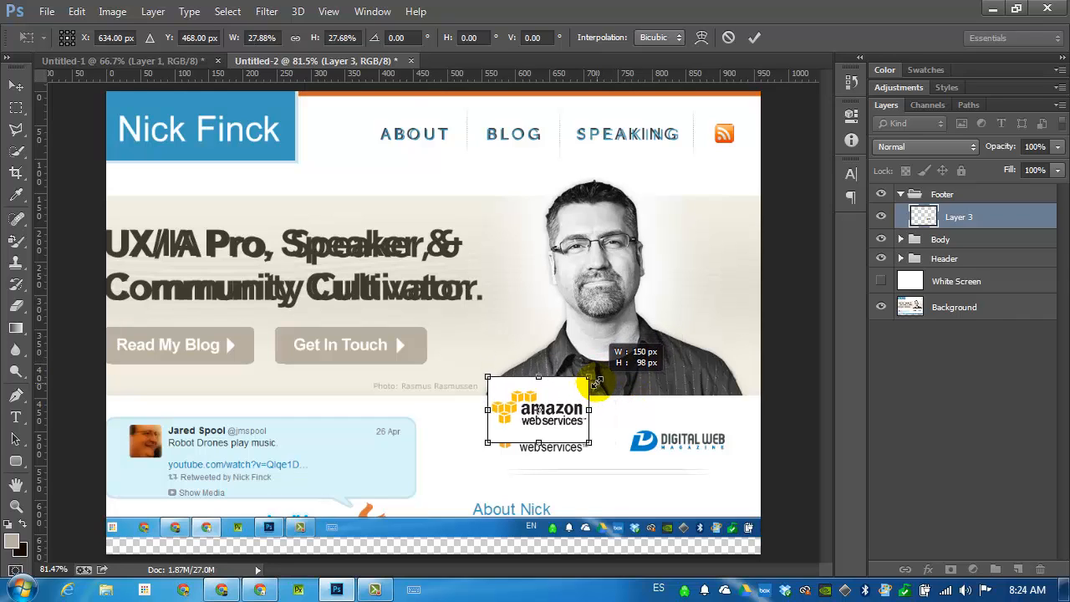
pyautogui.doubleClick(554, 405)
pyautogui.moveTo(553, 413); pyautogui.dragTo(560, 435)
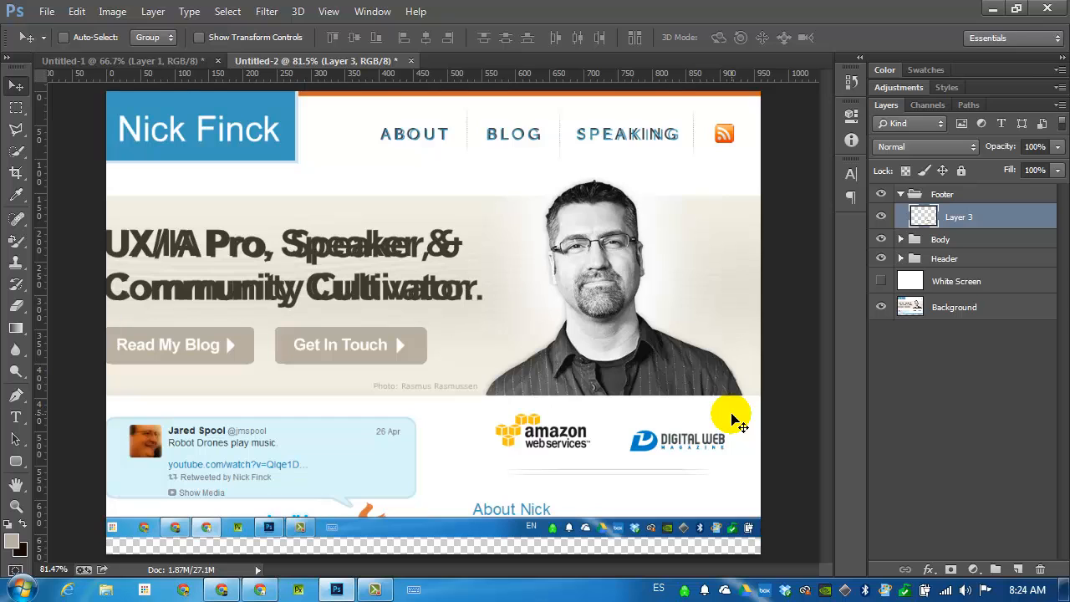
pyautogui.press('Down')
pyautogui.press('Down')
pyautogui.press('Down')
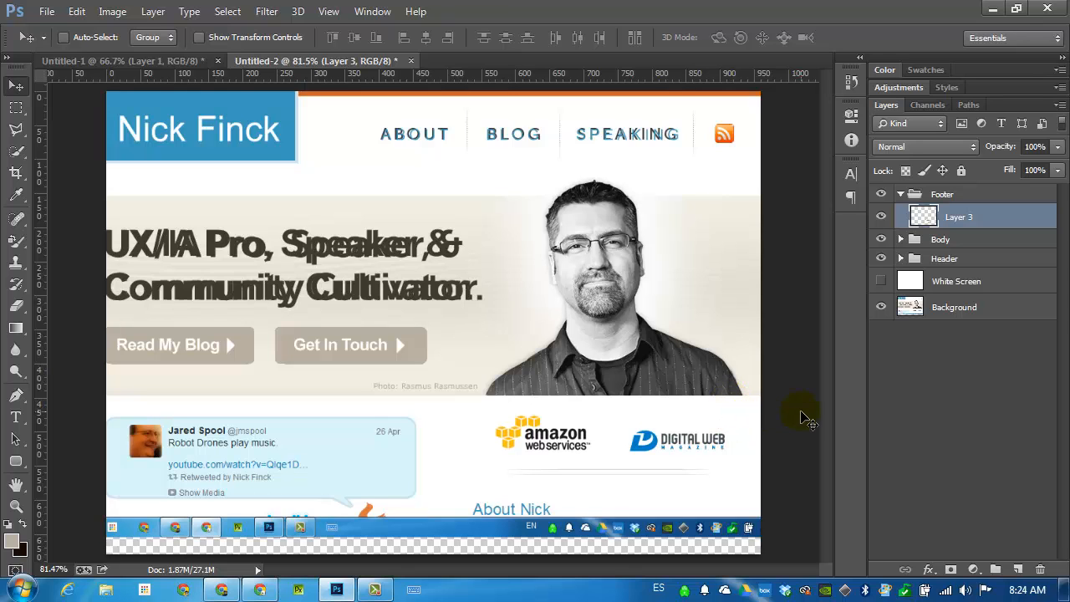
# Switch to Chrome and run a Google image search for "digital web magazine".
pyautogui.click(272, 594)
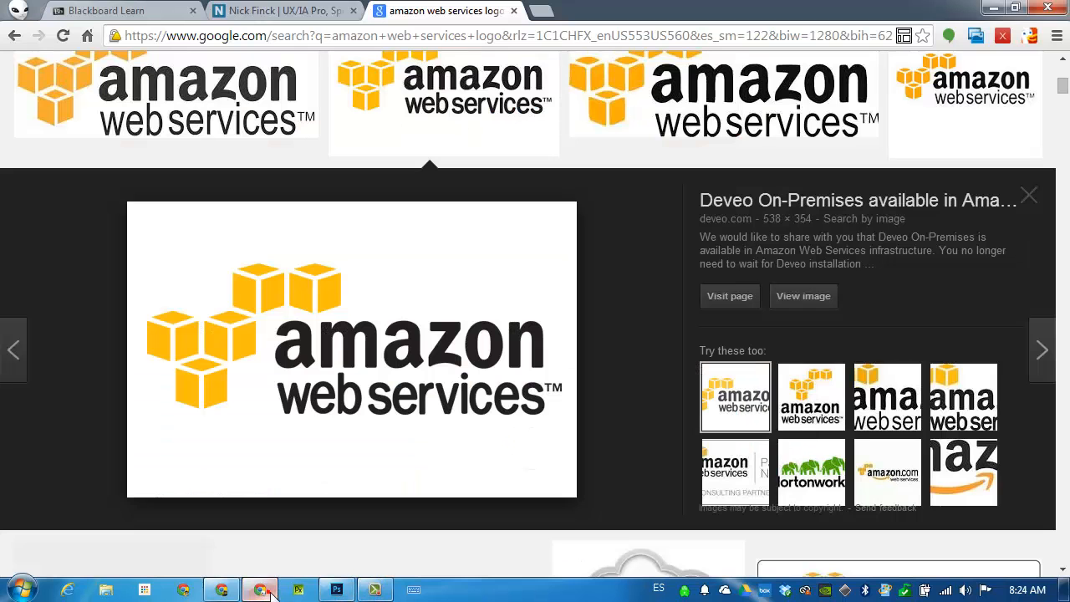
pyautogui.click(462, 39)
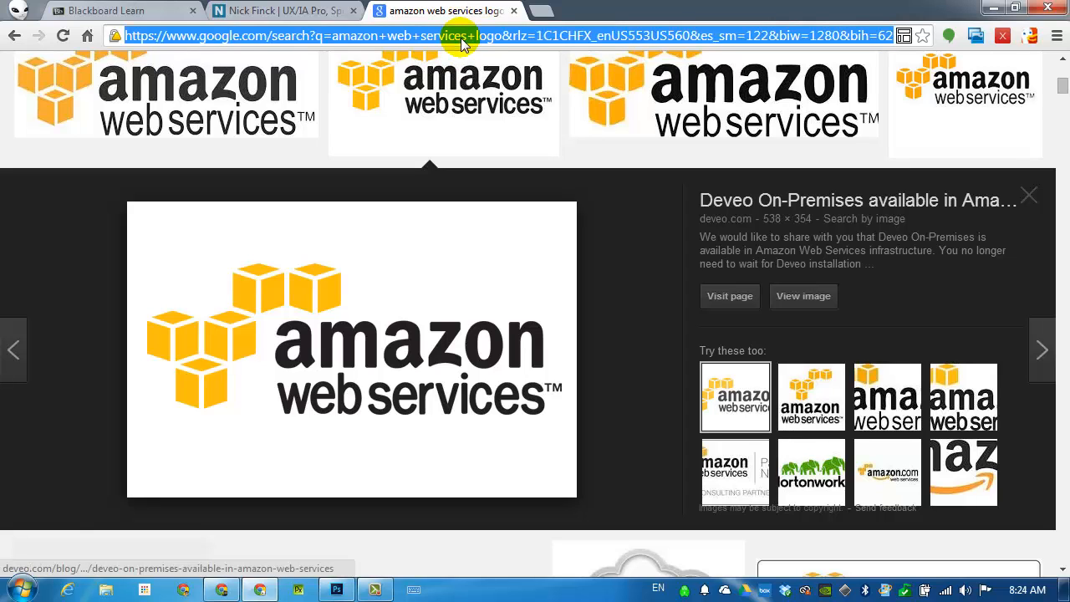
pyautogui.press('Return')
pyautogui.click(437, 76)
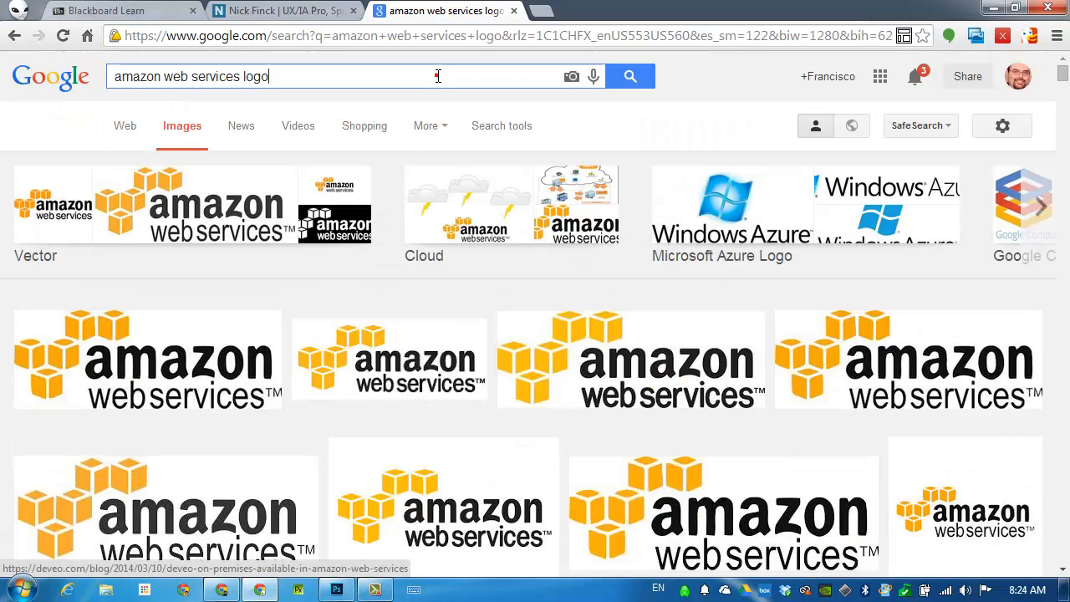
pyautogui.doubleClick(438, 76)
pyautogui.write('digital')
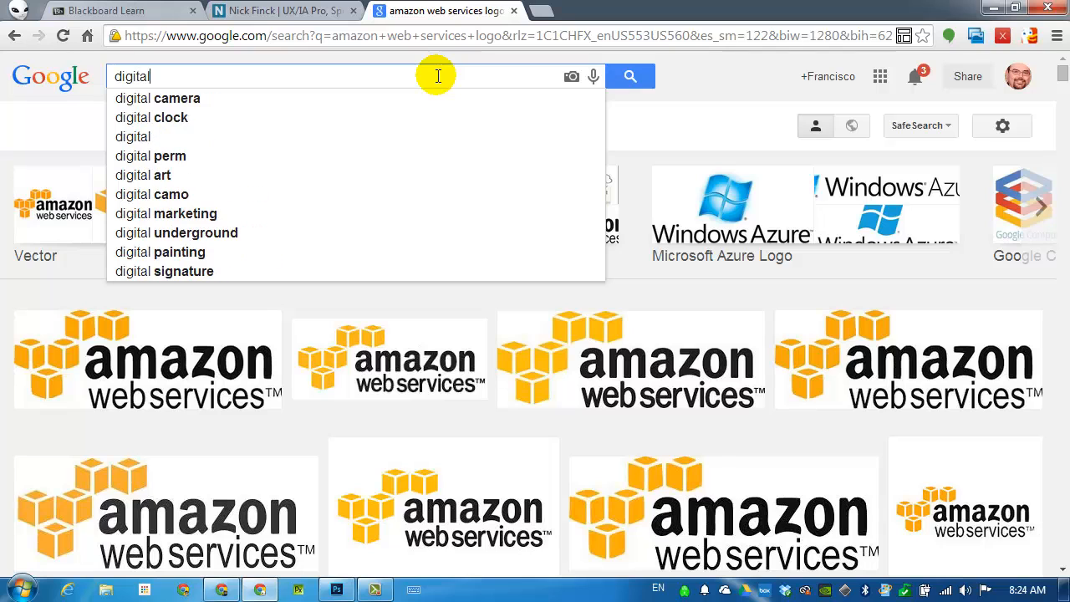
pyautogui.write(' web magazine')
pyautogui.press('Return')
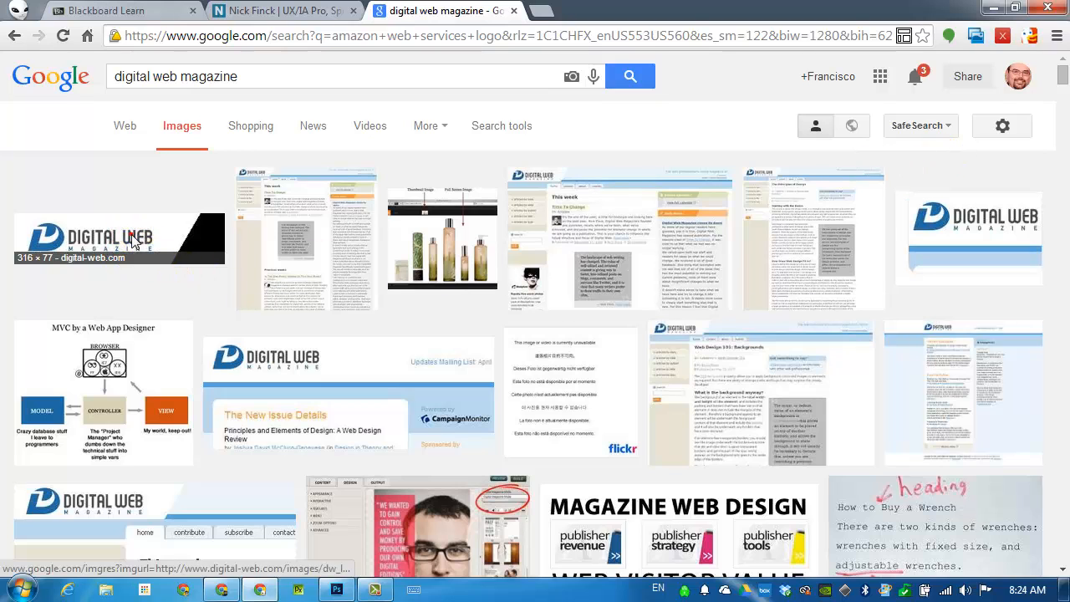
# Copy the dw_logo_big.gif image, paste it into the Photoshop mockup and place it just below the original Digital Web logo.
pyautogui.click(137, 241)
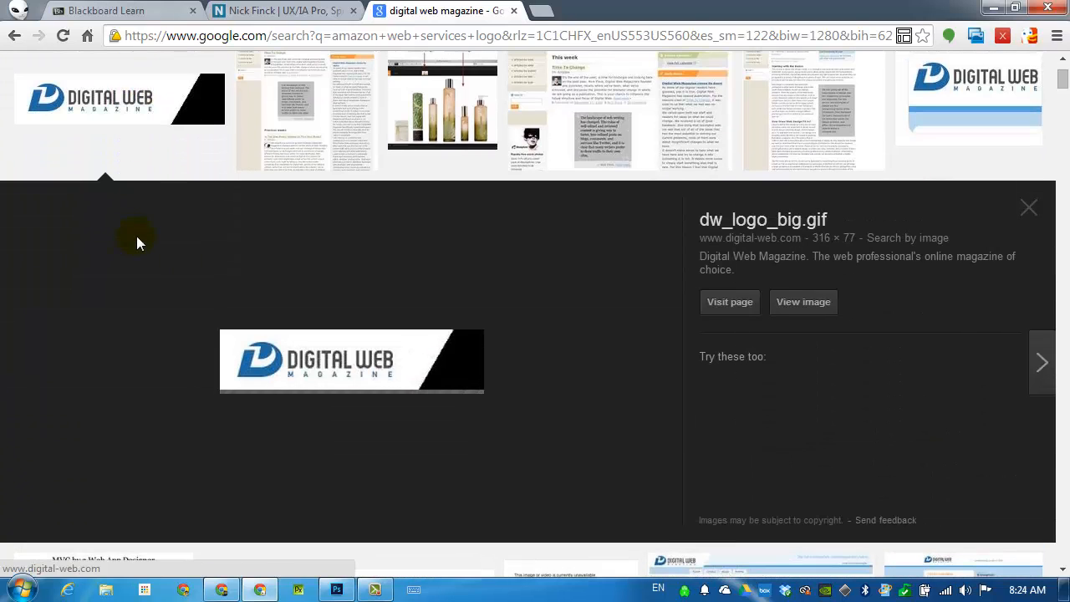
pyautogui.rightClick(350, 336)
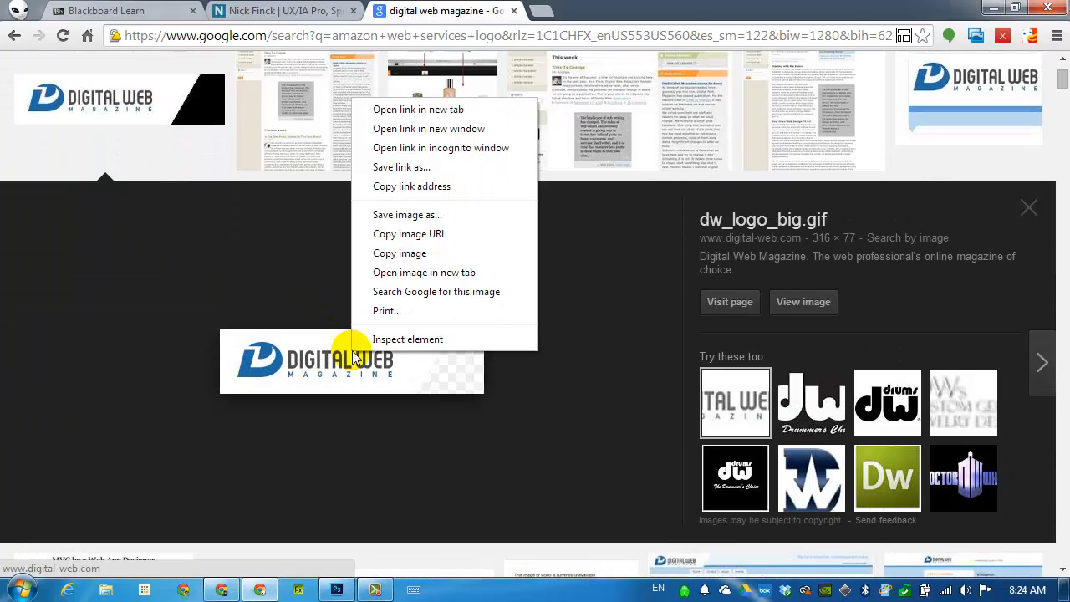
pyautogui.click(432, 252)
pyautogui.click(335, 590)
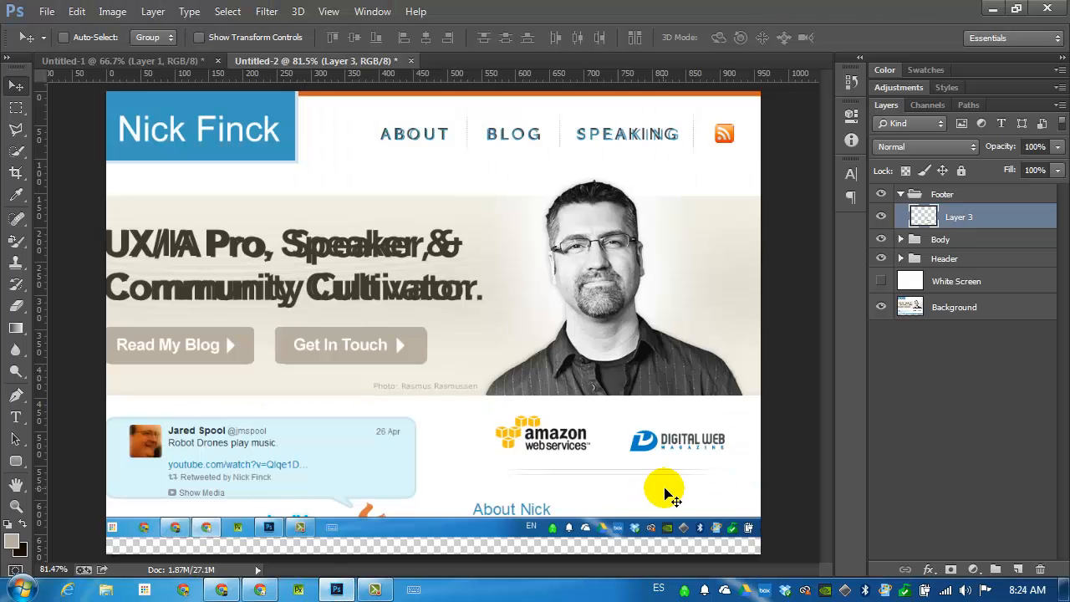
pyautogui.hotkey('ctrl', 'v')
pyautogui.moveTo(424, 355); pyautogui.dragTo(641, 514)
# Marquee-select the pasted Digital Web Magazine logo, invert the selection, delete the surplus around the logo and deselect.
pyautogui.press('m')
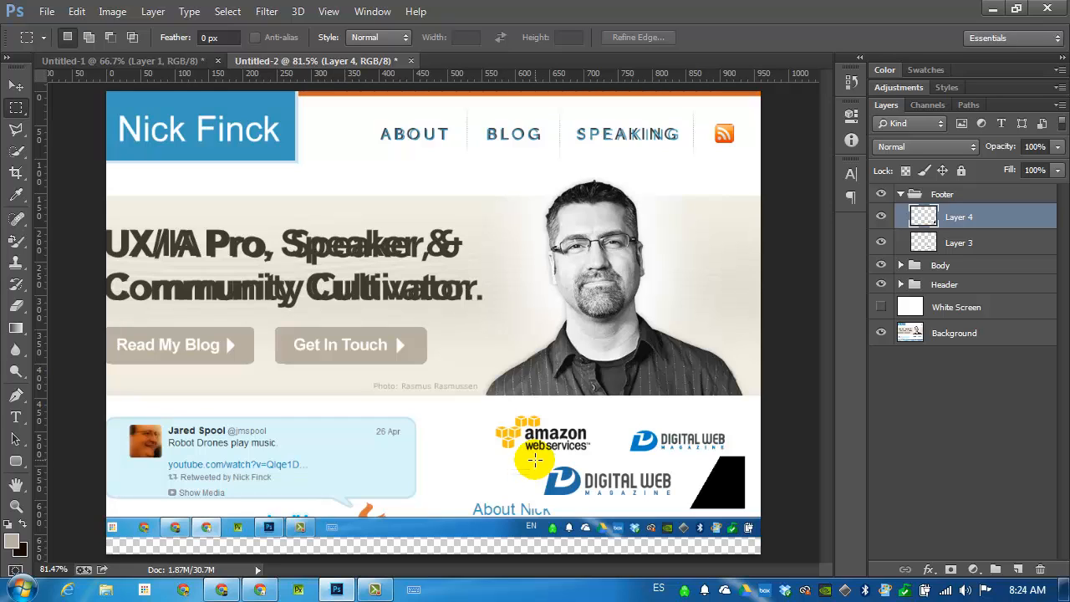
pyautogui.moveTo(534, 459); pyautogui.dragTo(672, 496)
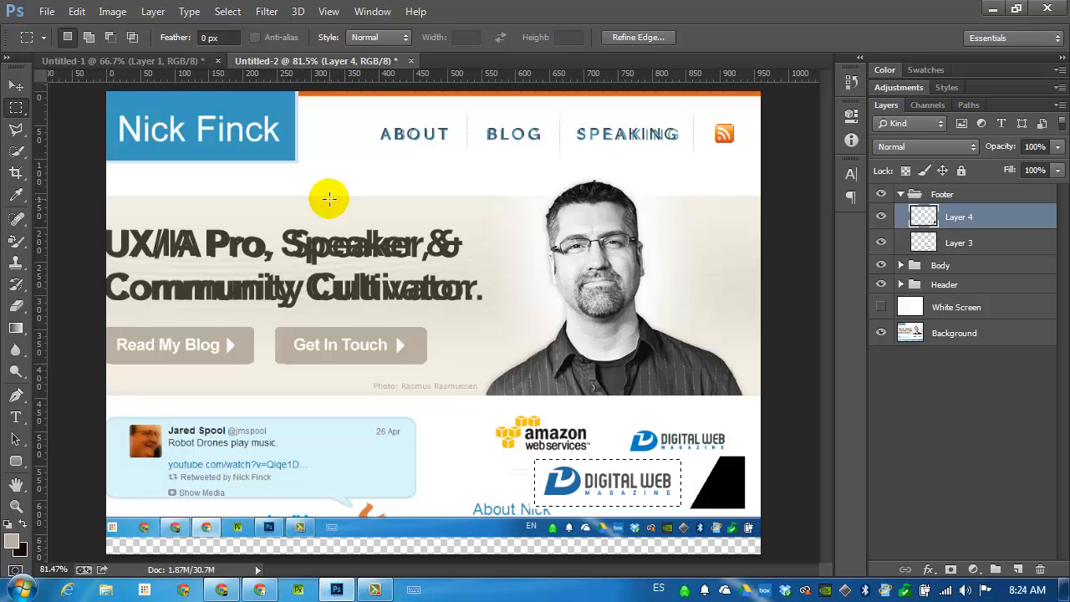
pyautogui.click(76, 11)
pyautogui.click(77, 12)
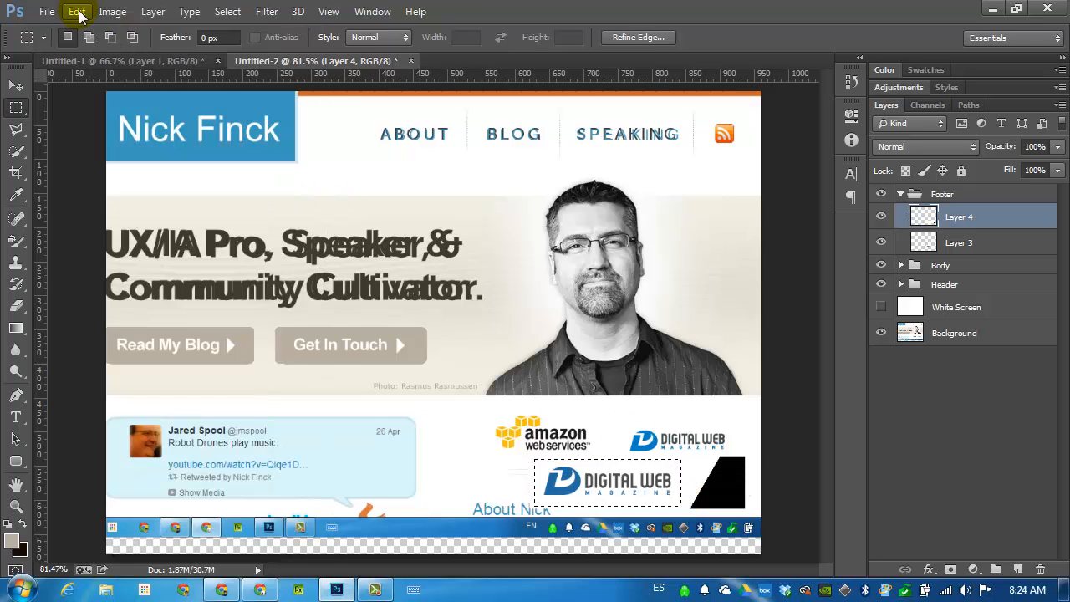
pyautogui.click(228, 11)
pyautogui.click(271, 77)
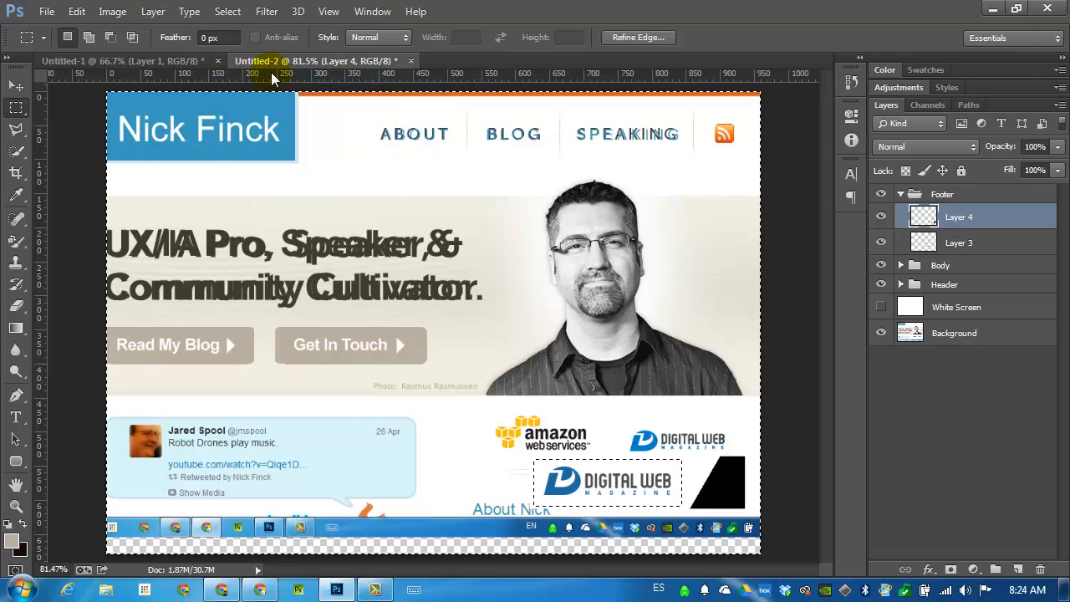
pyautogui.press('Delete')
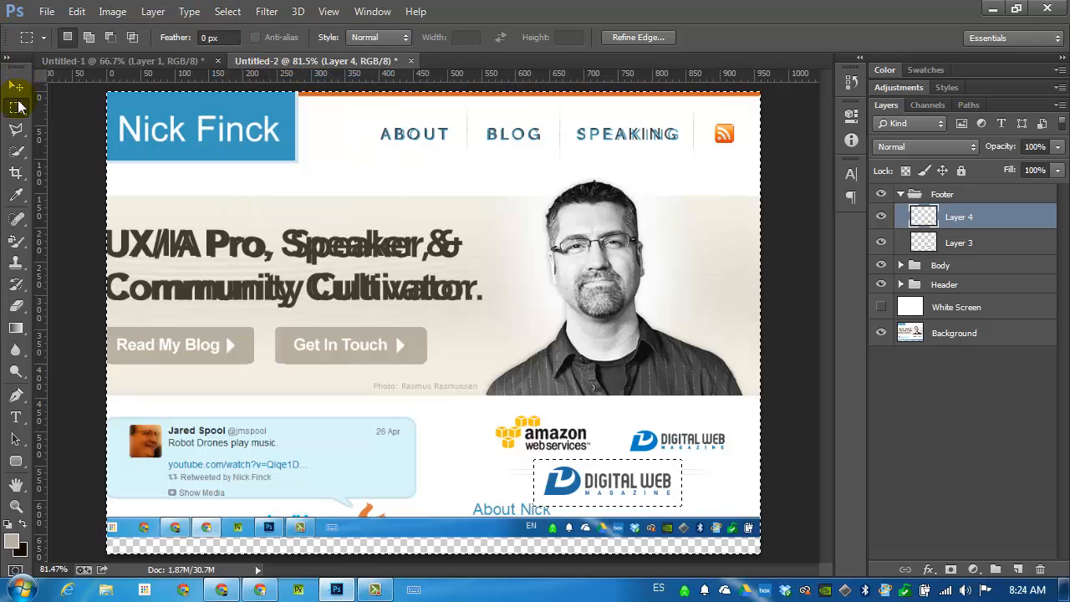
pyautogui.click(270, 131)
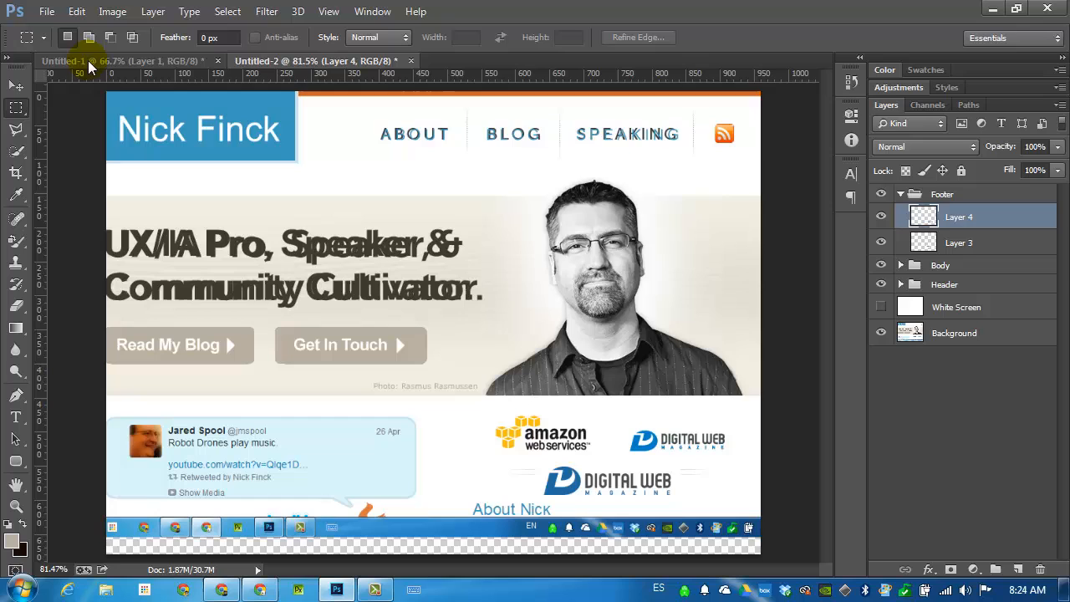
# Move the trimmed Digital Web Magazine logo over the original and scale it to match with Free Transform.
pyautogui.click(15, 86)
pyautogui.moveTo(618, 500); pyautogui.dragTo(702, 443)
pyautogui.hotkey('ctrl', 't')
pyautogui.doubleClick(704, 441)
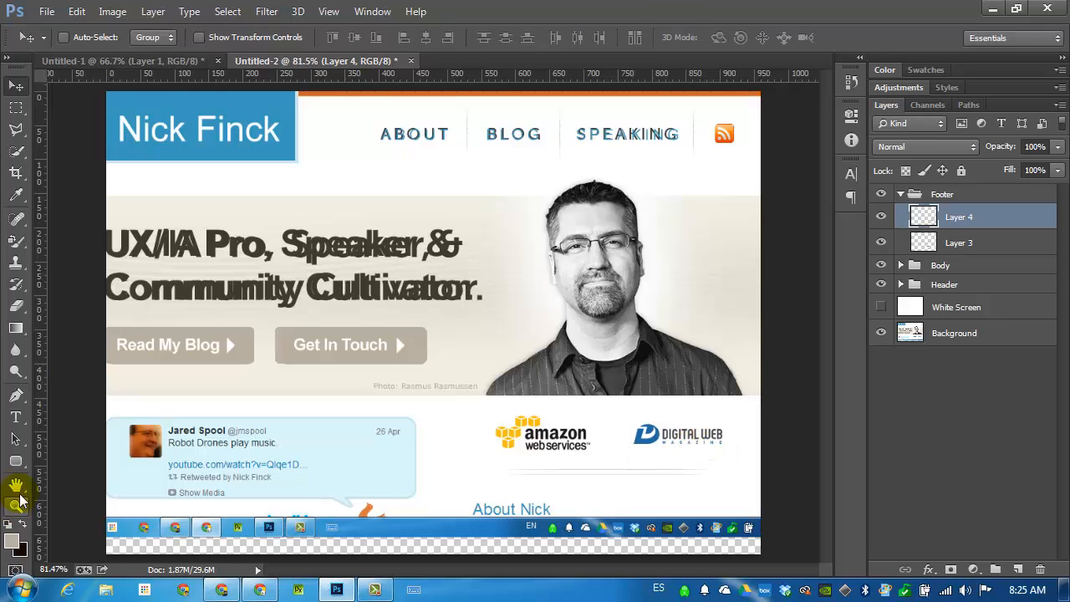
# Draw a rounded rectangle about 453 × 119 px with 10 px radius over the tweet bubble, then move it aside to uncover the original.
pyautogui.click(17, 461)
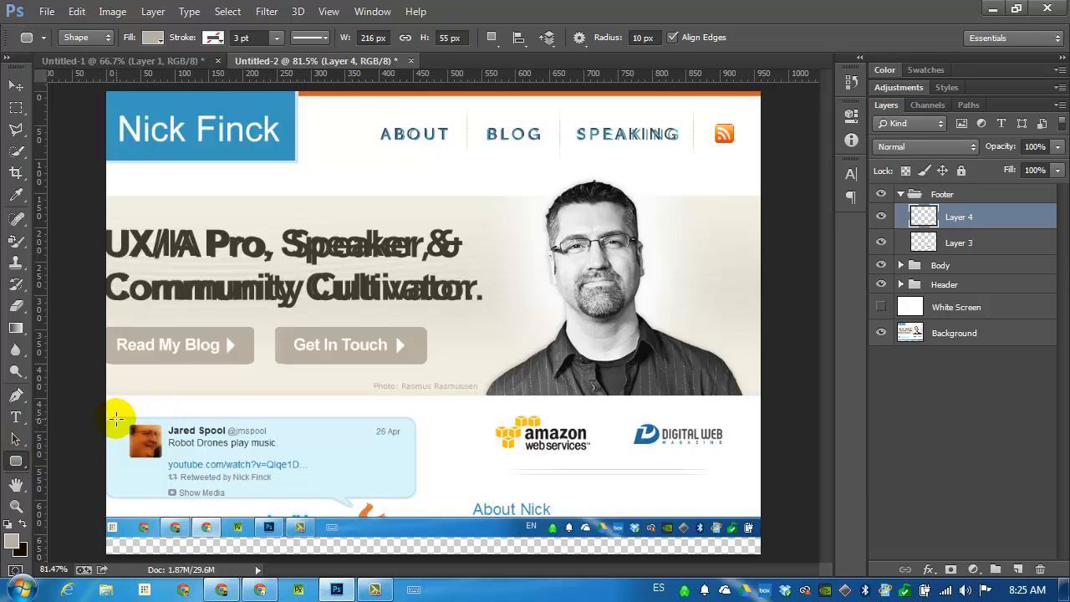
pyautogui.moveTo(104, 418); pyautogui.dragTo(414, 497)
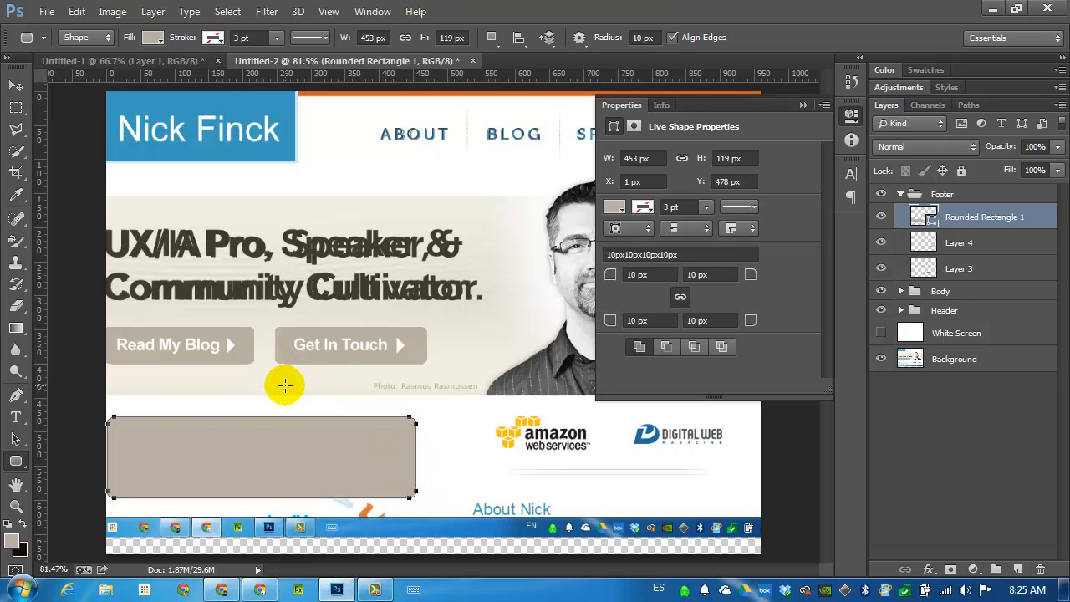
pyautogui.click(16, 85)
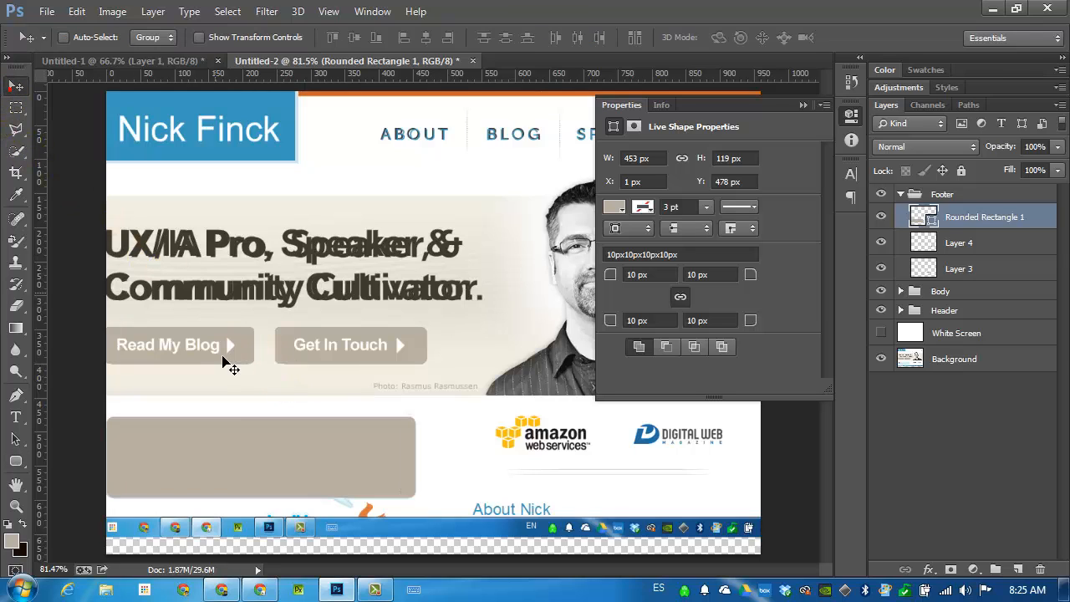
pyautogui.moveTo(222, 458); pyautogui.dragTo(385, 411)
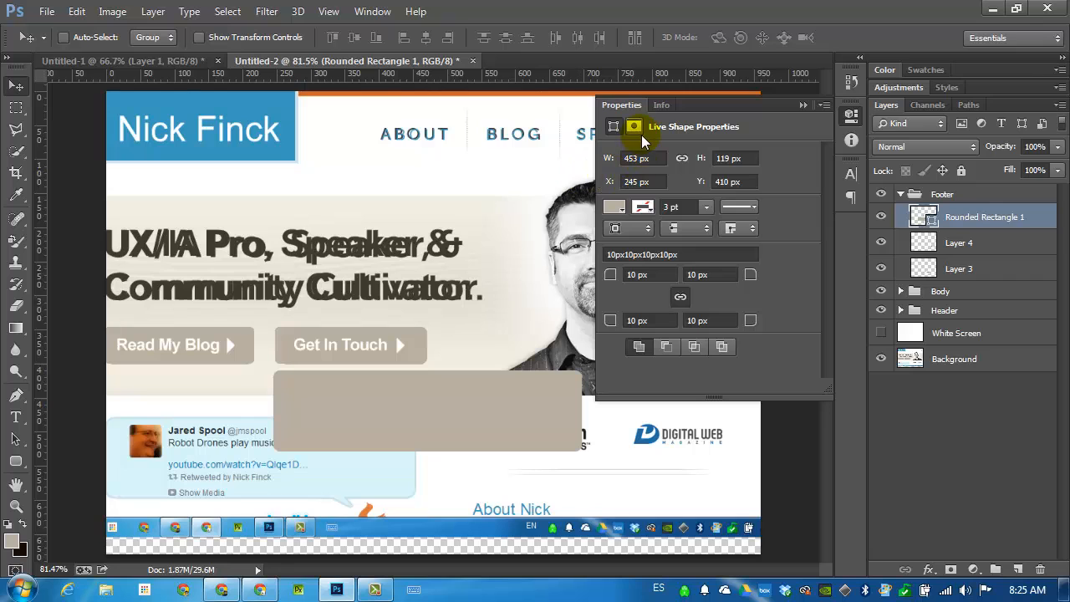
# Set the rounded rectangle's fill to #daf6fb, sampled from the original tweet bubble's background.
pyautogui.click(614, 207)
pyautogui.click(617, 207)
pyautogui.click(616, 207)
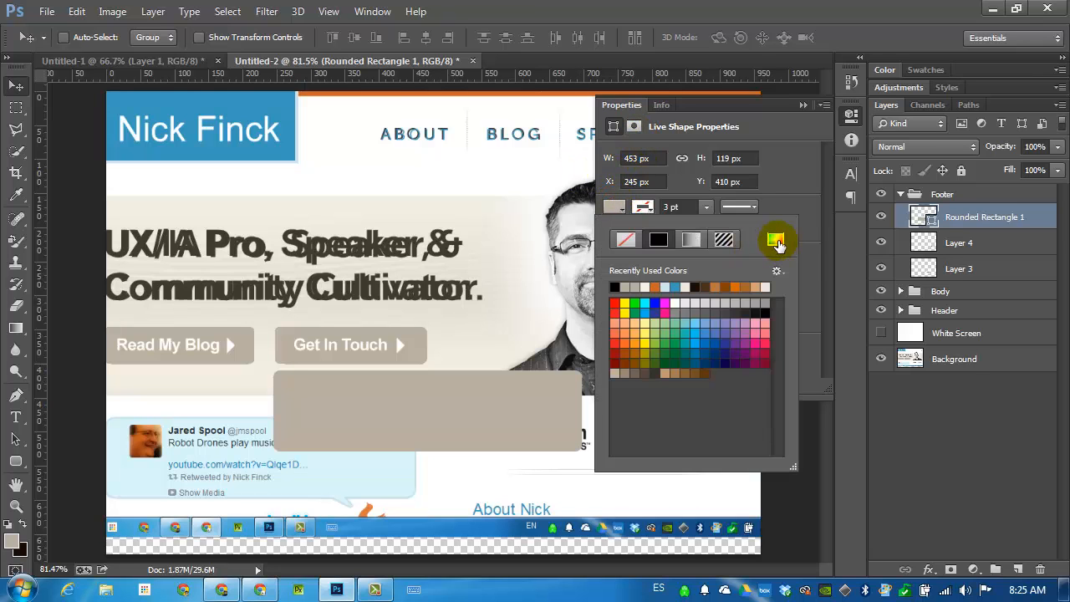
pyautogui.click(777, 241)
pyautogui.click(152, 470)
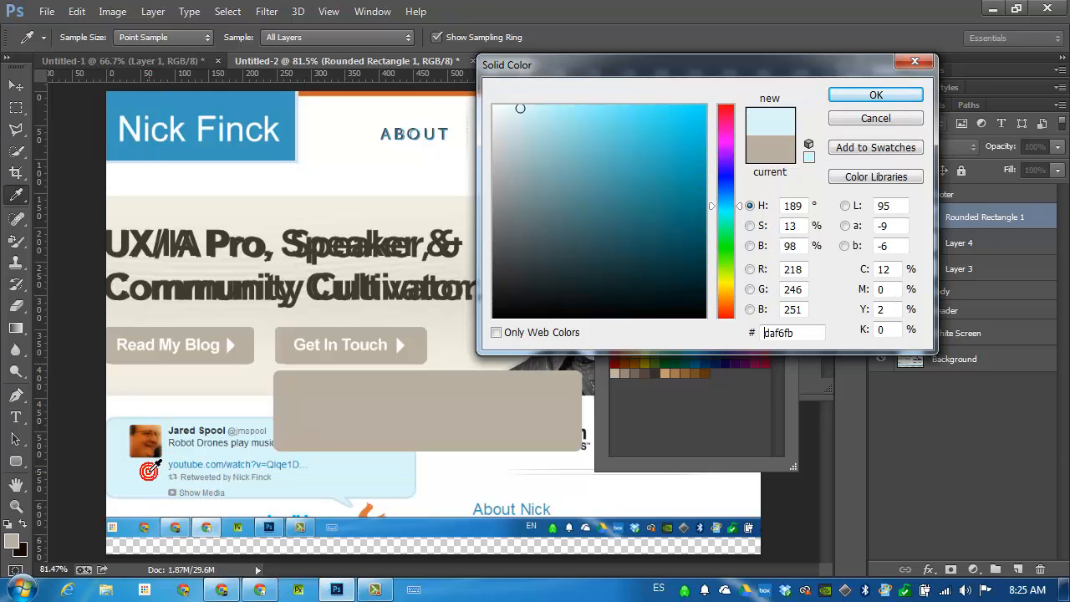
pyautogui.click(875, 95)
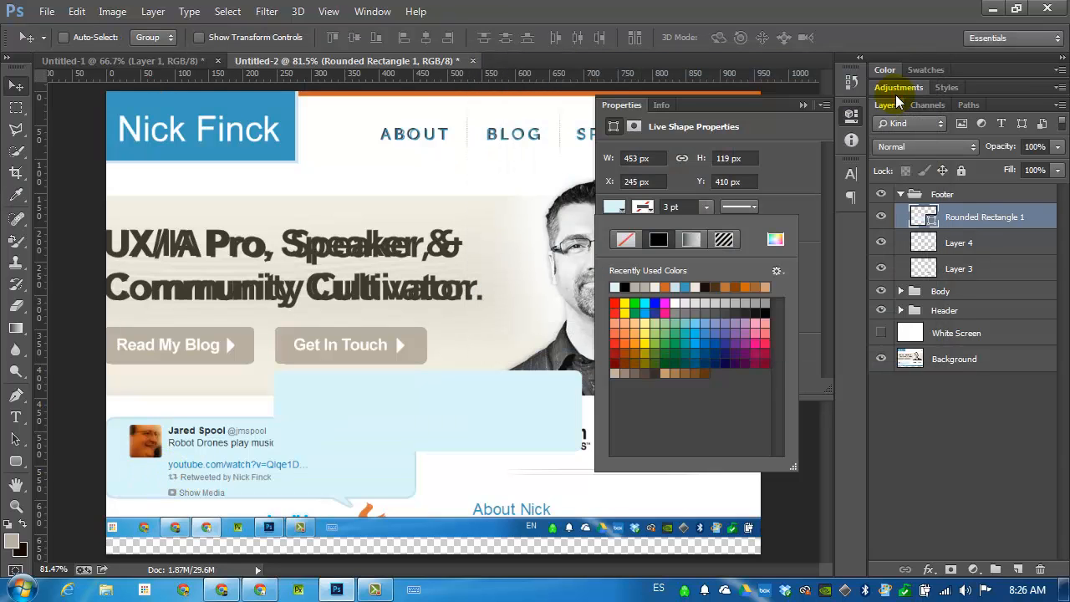
# Give the rounded rectangle a solid #cae5ef stroke, sampled from the original tweet bubble's border.
pyautogui.click(644, 209)
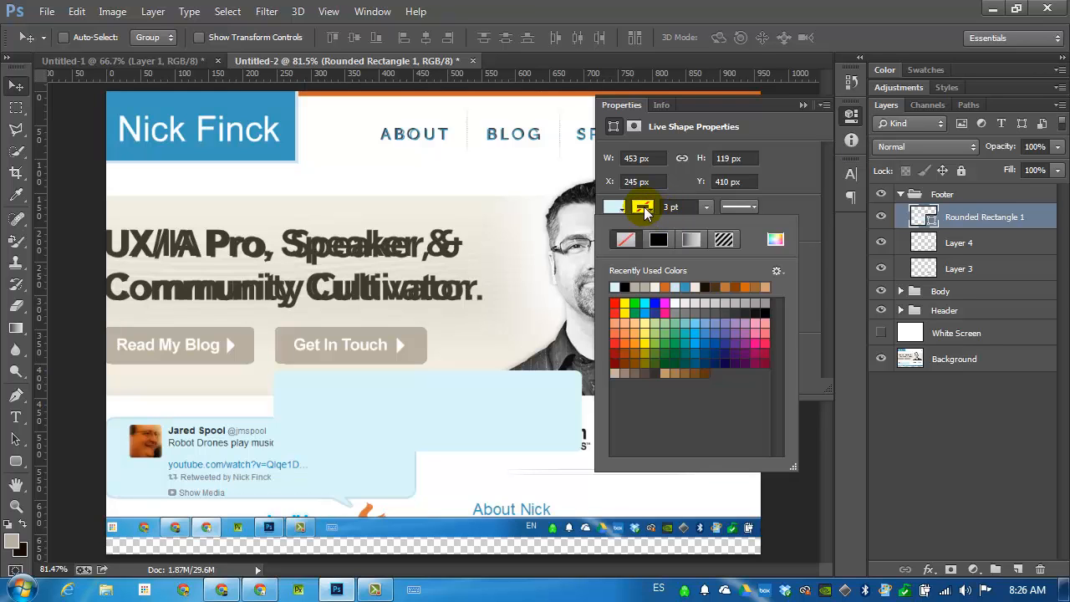
pyautogui.click(776, 239)
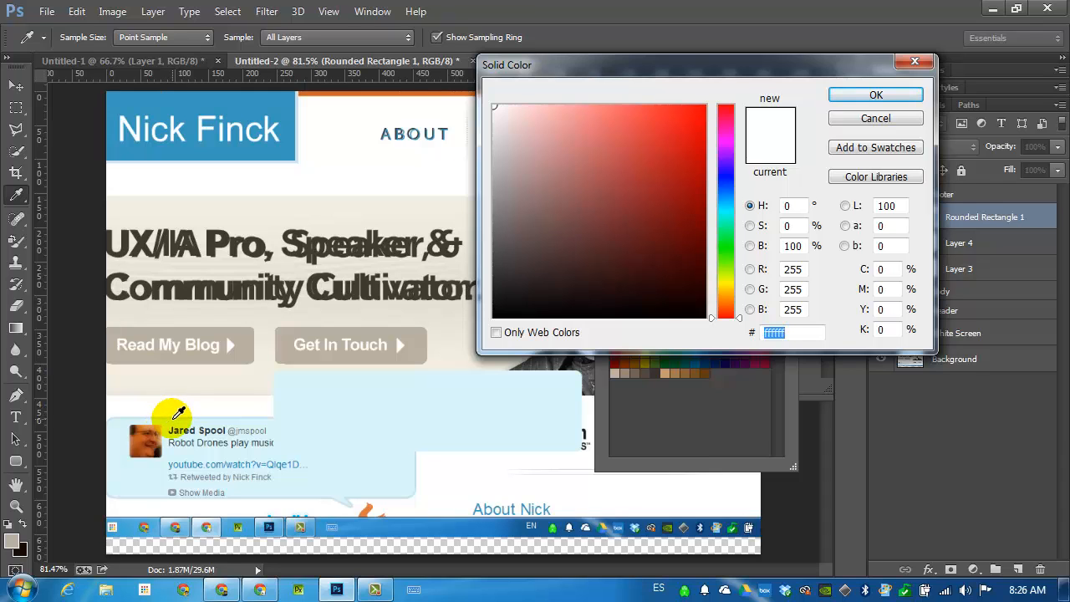
pyautogui.click(177, 418)
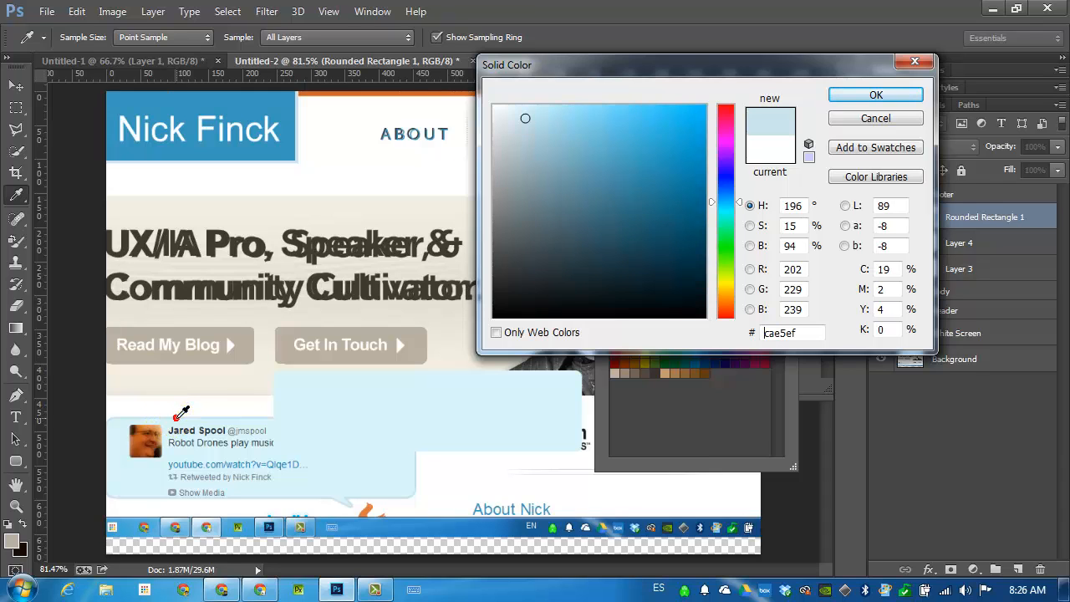
pyautogui.click(867, 96)
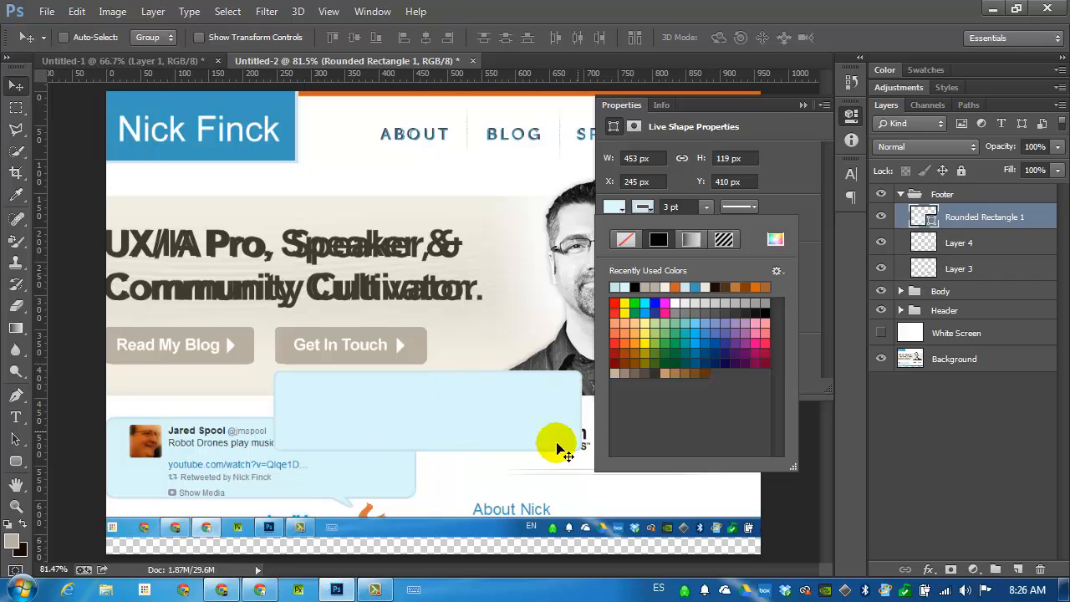
# Move the rounded rectangle back over the original tweet bubble, nudging it to X 0 px, Y 478 px.
pyautogui.click(17, 86)
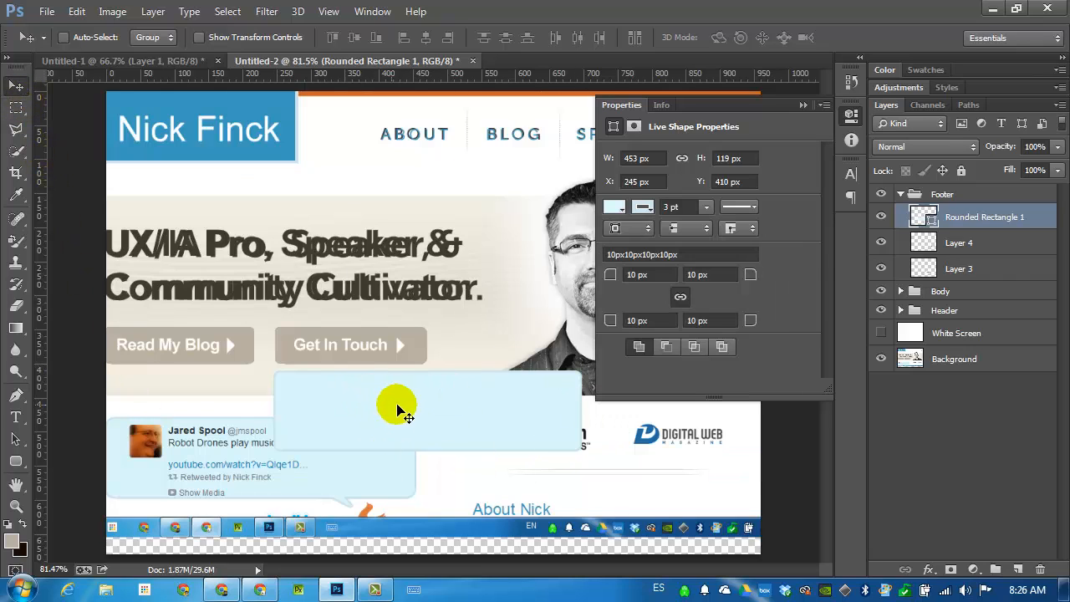
pyautogui.moveTo(402, 412); pyautogui.dragTo(232, 456)
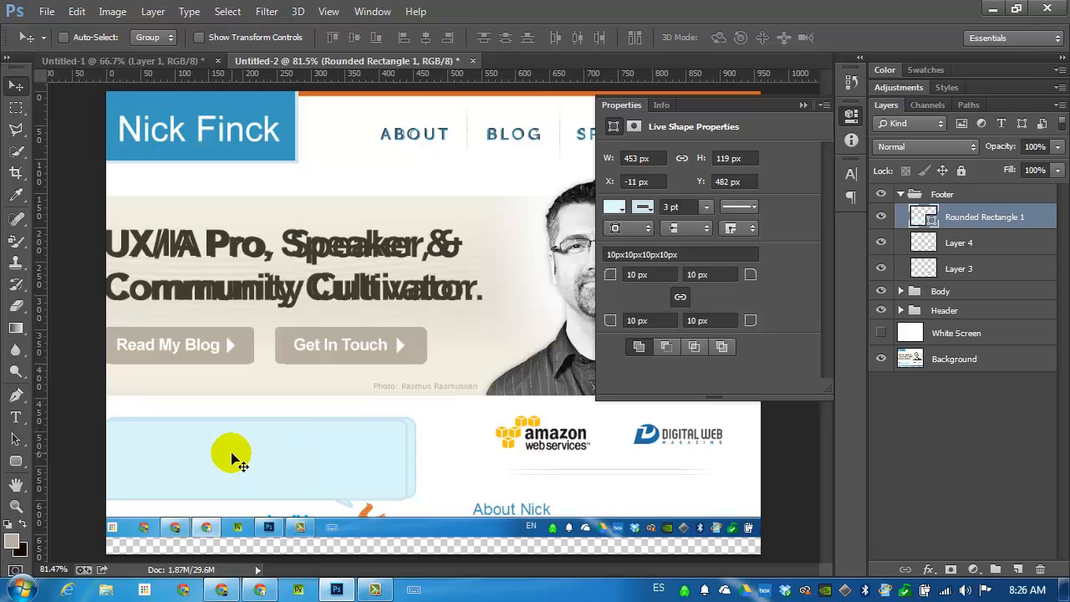
pyautogui.press('Right')
pyautogui.press('Right')
pyautogui.press('Right')
pyautogui.press('Right')
pyautogui.press('Right')
pyautogui.press('Right')
pyautogui.press('Right')
pyautogui.press('Right')
pyautogui.press('Right')
pyautogui.press('Right')
pyautogui.press('Right')
pyautogui.press('Right')
pyautogui.press('Right')
pyautogui.press('Up')
pyautogui.press('Up')
pyautogui.press('Up')
pyautogui.press('Up')
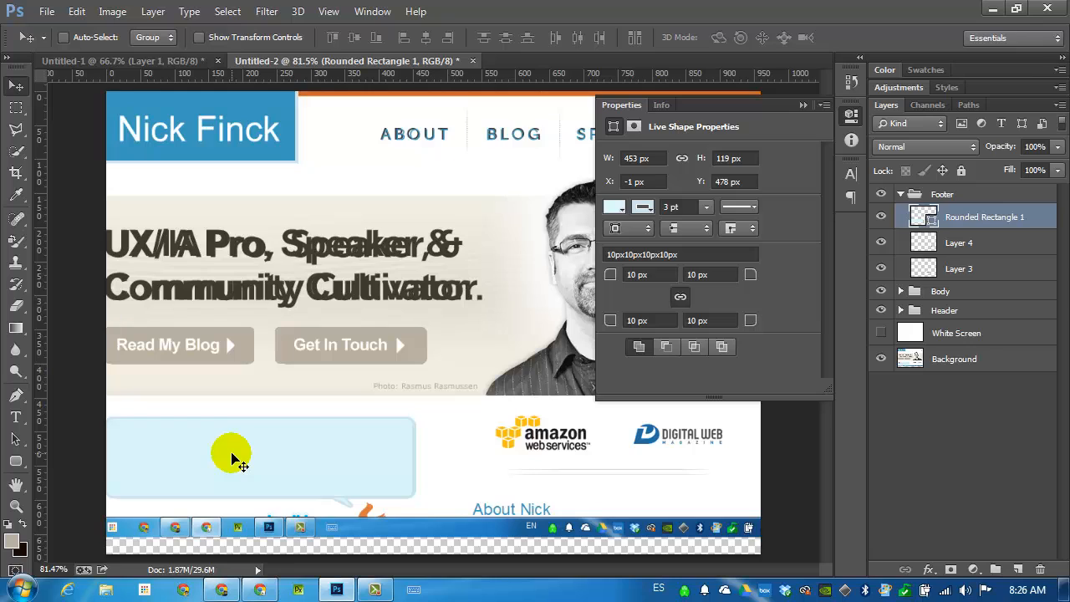
# Hide the rounded rectangle to expose the original tweet, and set the Type tool's colour to black (#000000).
pyautogui.click(885, 217)
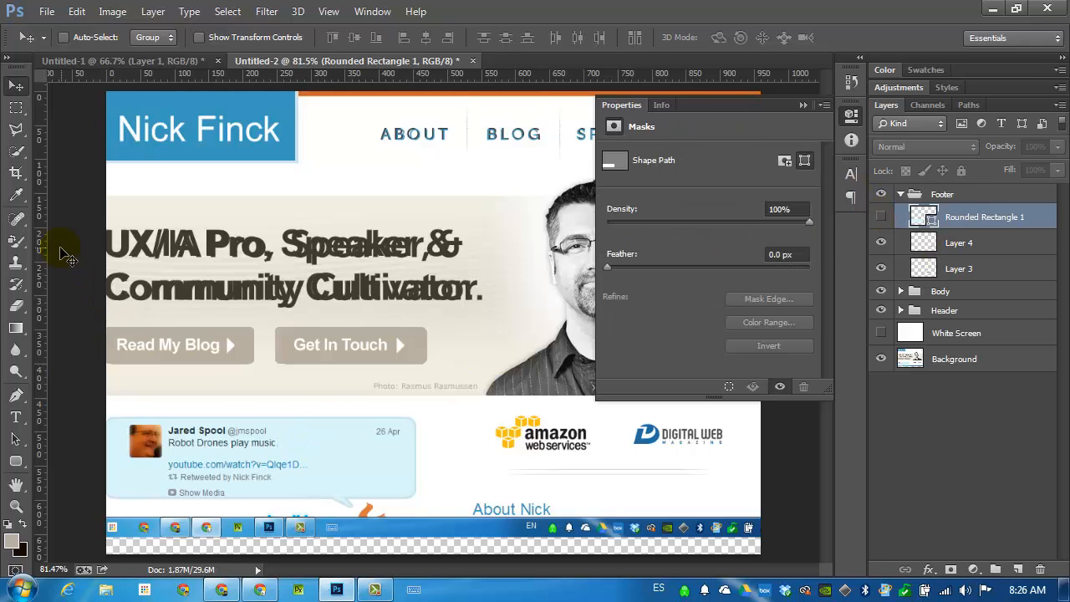
pyautogui.click(15, 417)
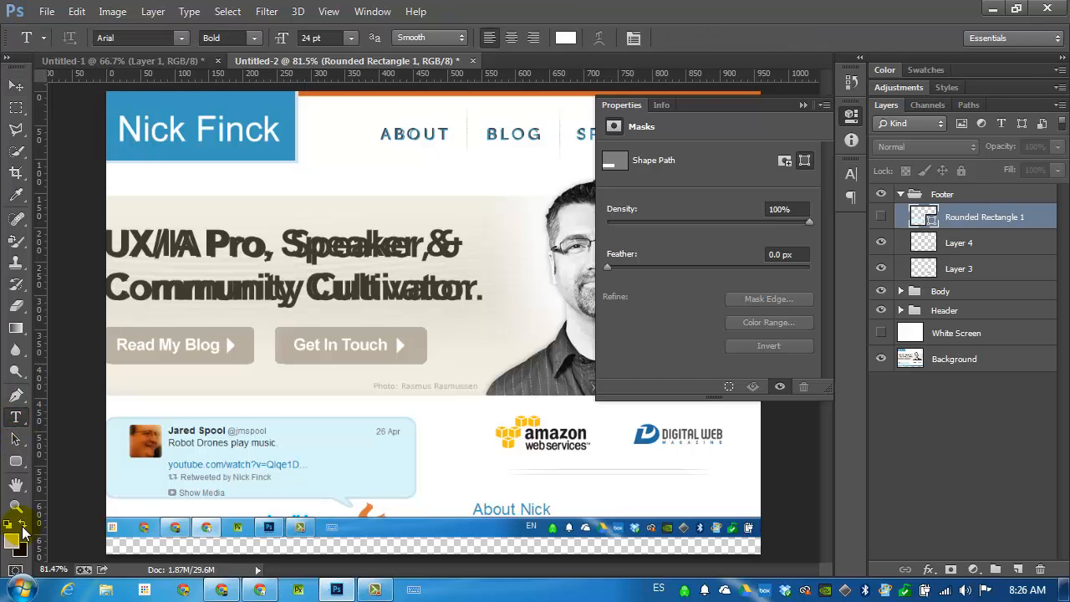
pyautogui.click(566, 37)
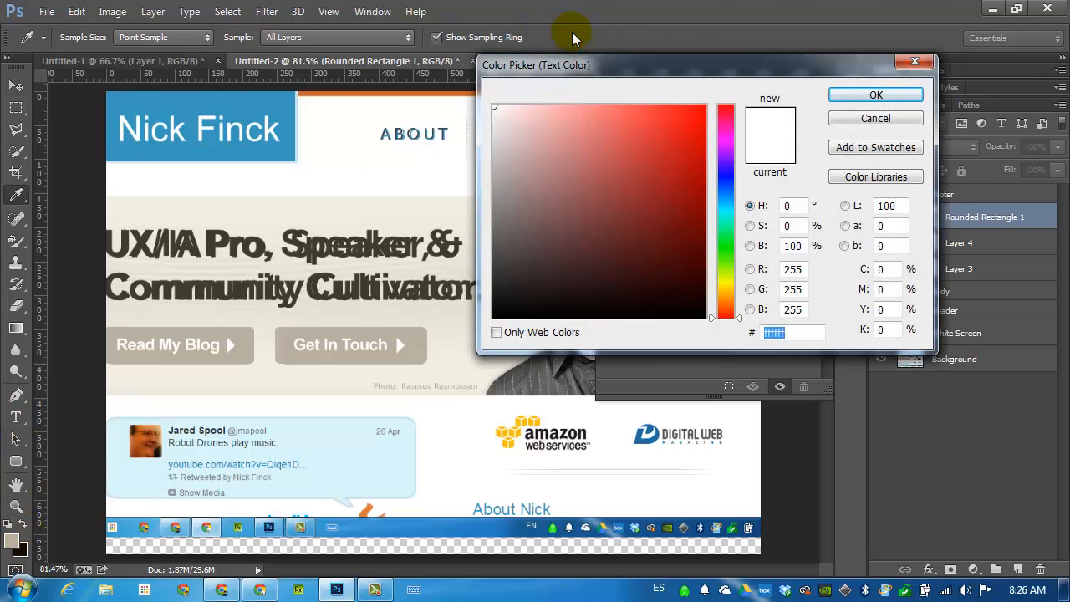
pyautogui.write('000000')
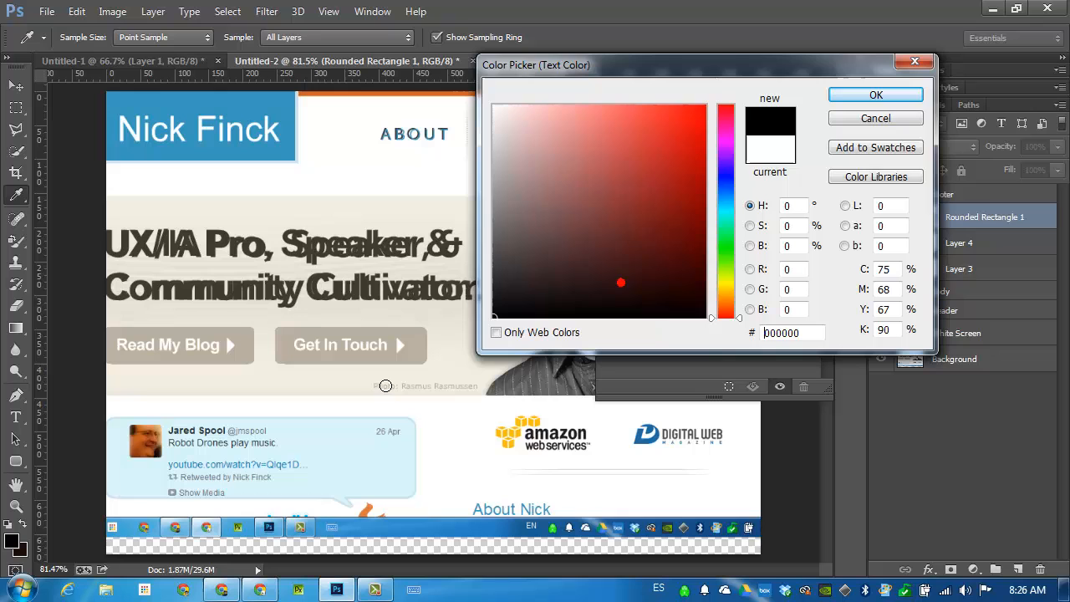
pyautogui.click(877, 95)
# Start a text layer just above the tweet bubble with the tweet author's full name followed by their Twitter handle.
pyautogui.keyDown('ctrl'); pyautogui.keyDown('space'); pyautogui.click(204, 409); pyautogui.keyUp('space'); pyautogui.keyUp('ctrl')
pyautogui.keyDown('ctrl'); pyautogui.keyDown('space'); pyautogui.click(210, 409); pyautogui.keyUp('space'); pyautogui.keyUp('ctrl')
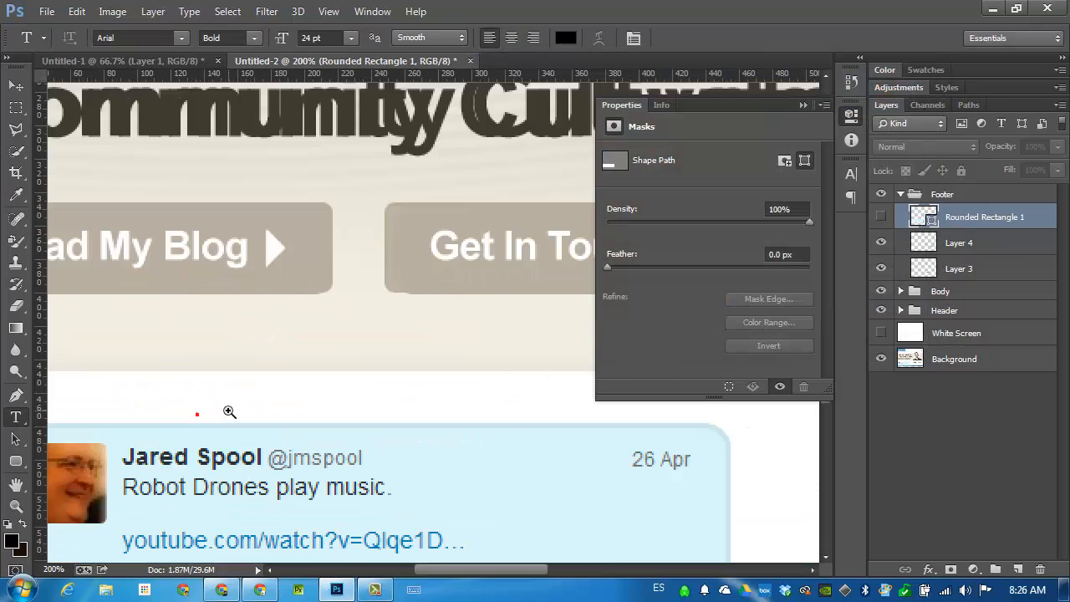
pyautogui.moveTo(289, 394); pyautogui.dragTo(364, 320)
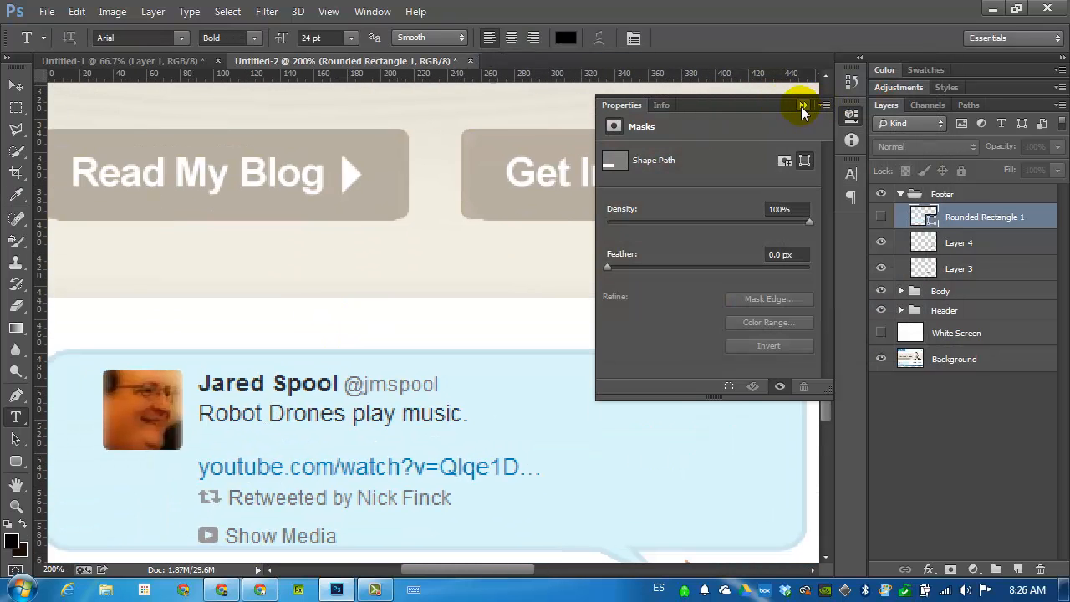
pyautogui.click(802, 107)
pyautogui.click(206, 333)
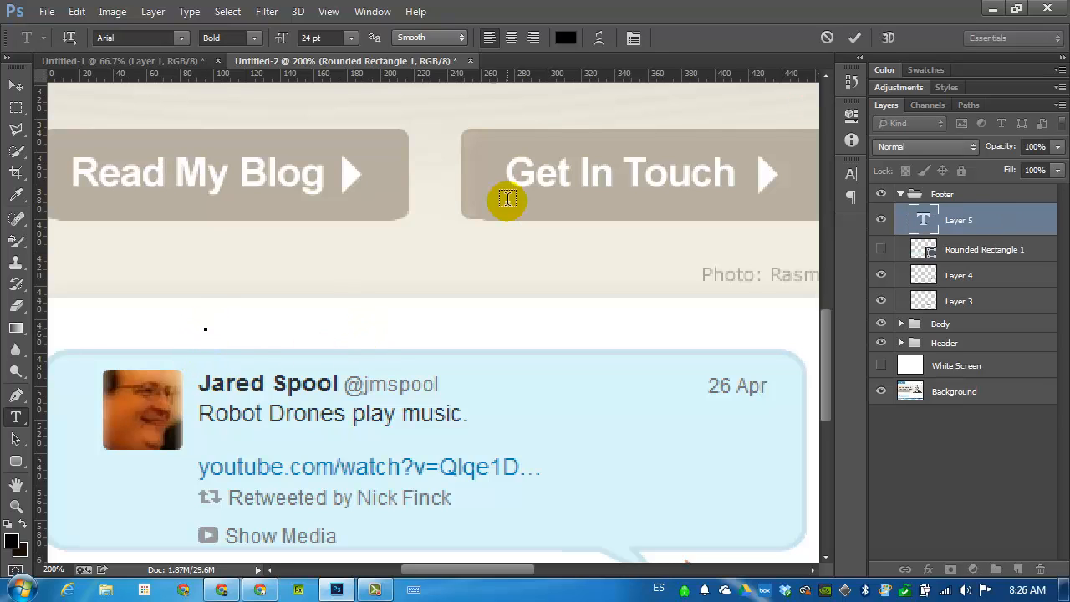
pyautogui.write('Jared S')
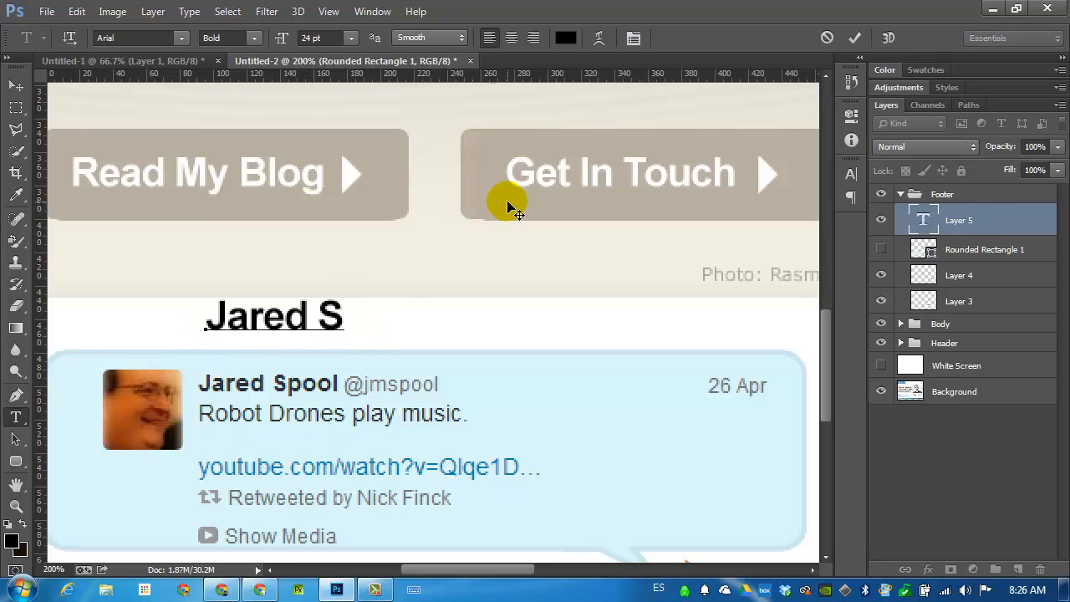
pyautogui.write('pook')
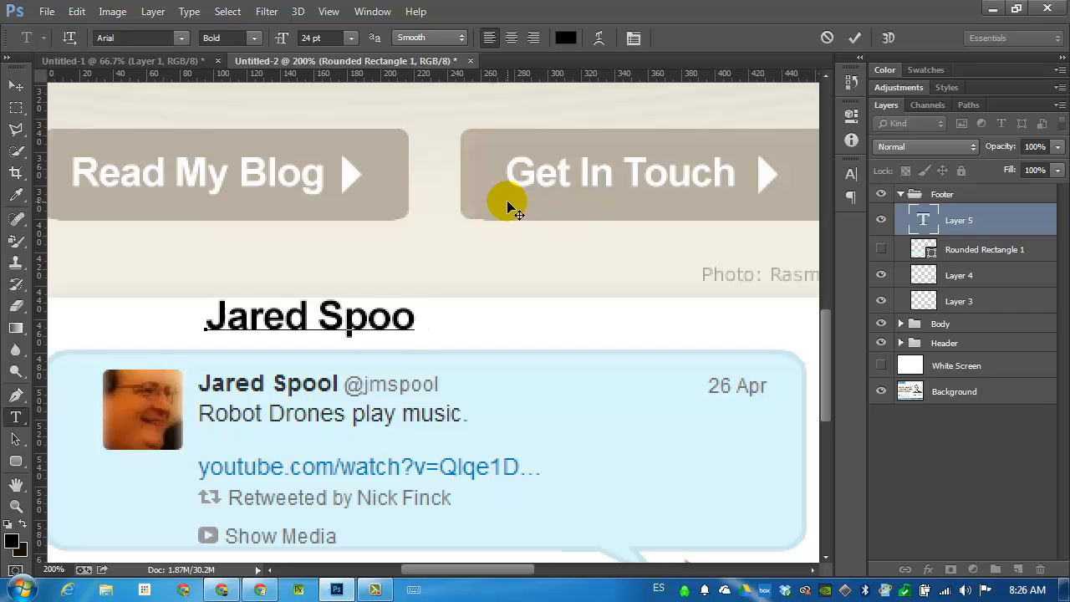
pyautogui.hotkey('alt', 'shift')
pyautogui.write('@')
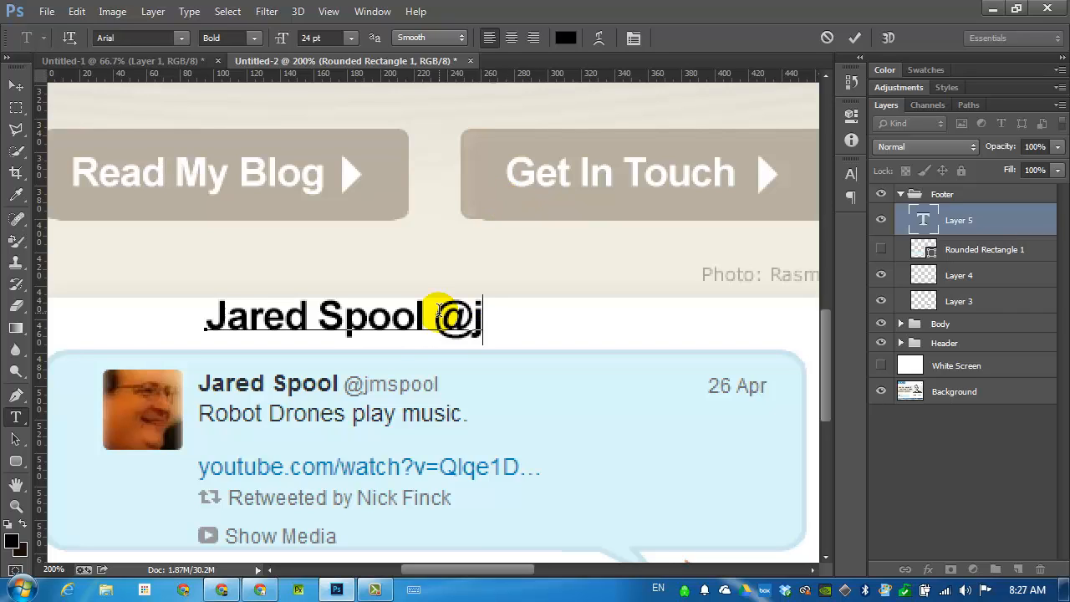
pyautogui.write('jmspool ')
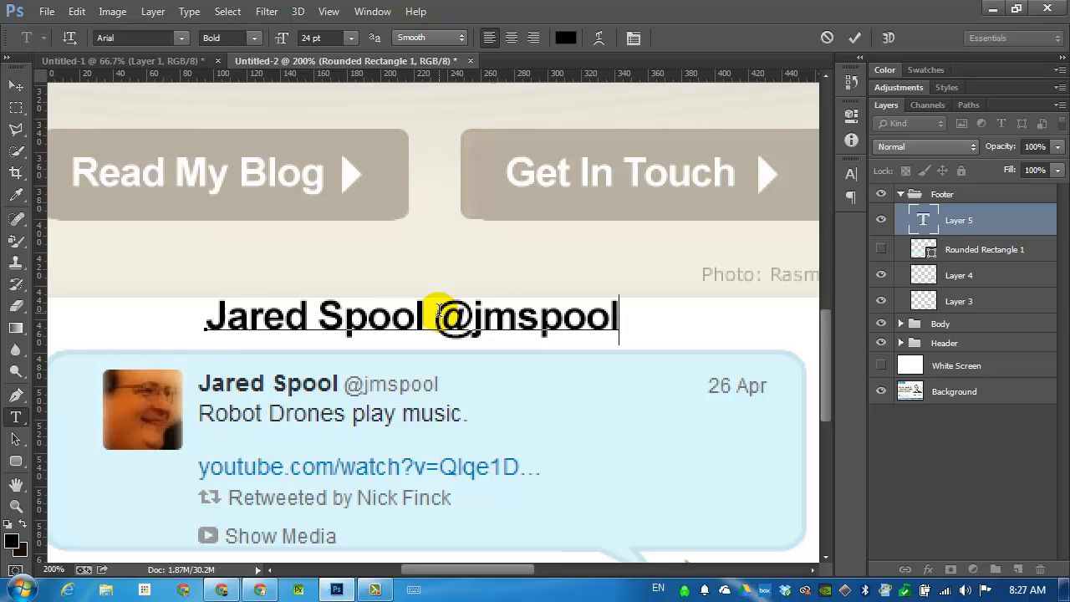
pyautogui.write('Robot')
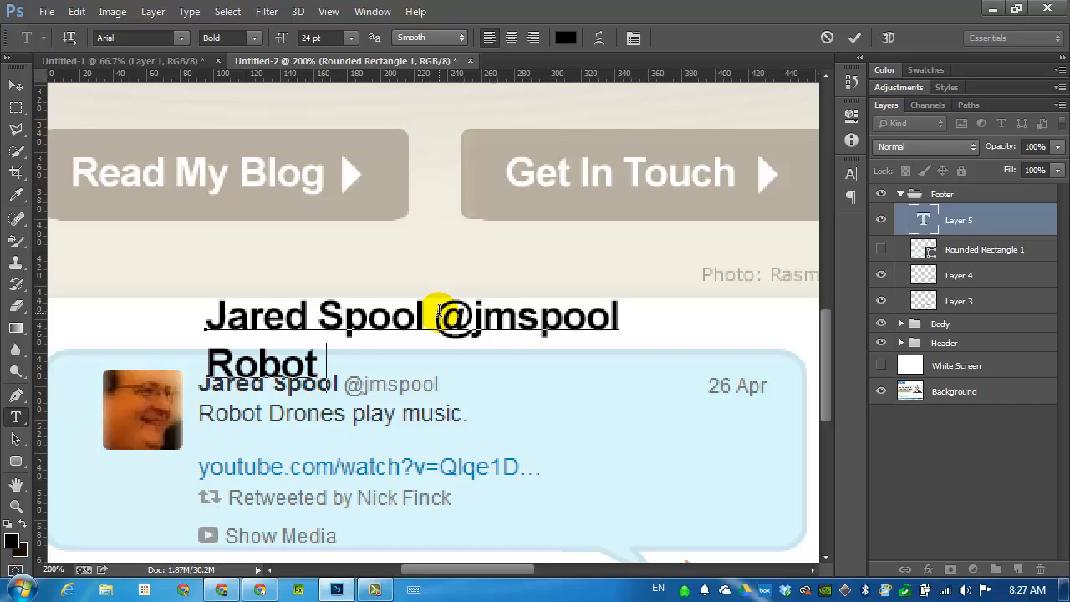
pyautogui.write(' Dron Play ')
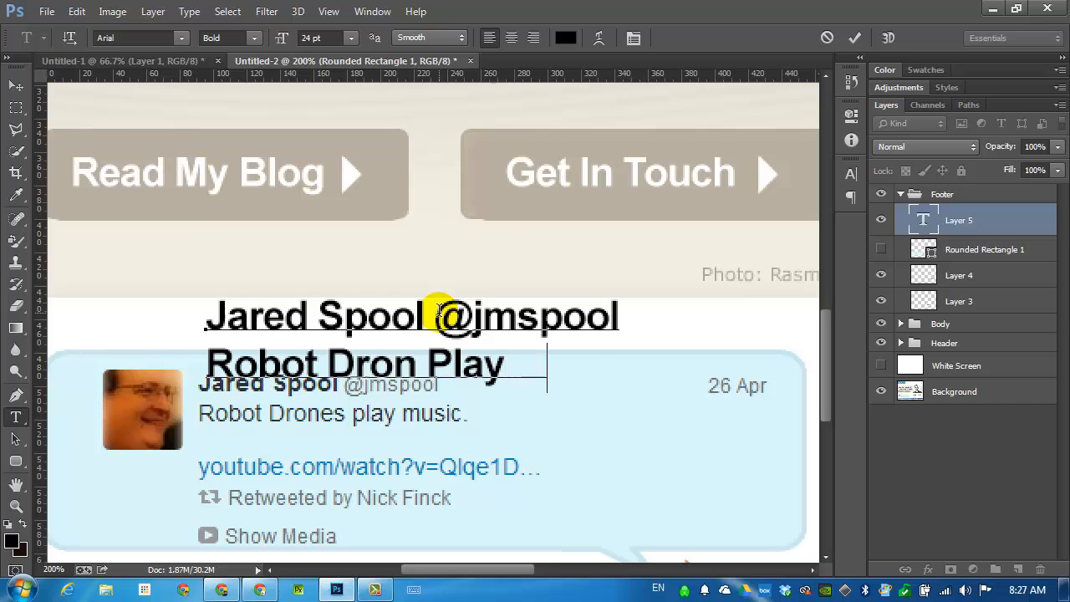
pyautogui.write('Music')
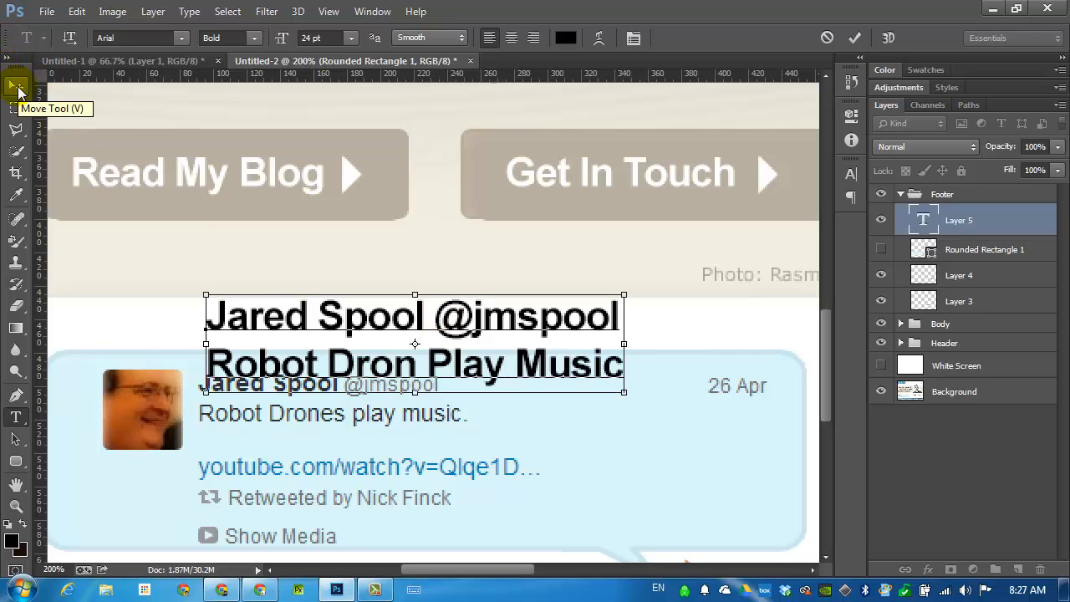
# Set the font size of both text lines to 16 pt, comparing 12, 14 and 18 pt against the original tweet.
pyautogui.hotkey('ctrl', 'a')
pyautogui.click(318, 38)
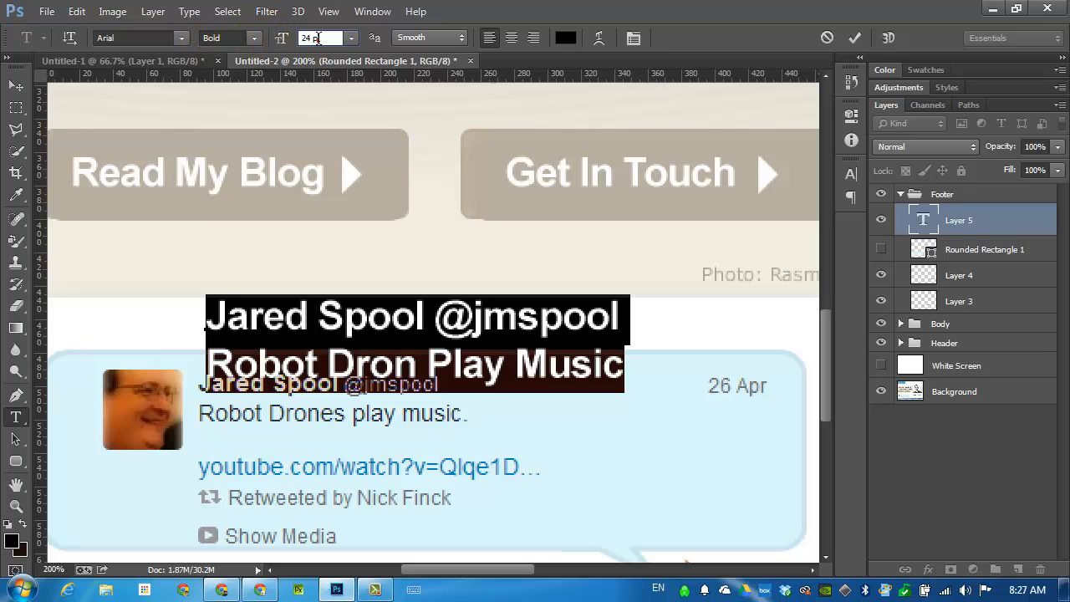
pyautogui.click(352, 38)
pyautogui.click(349, 172)
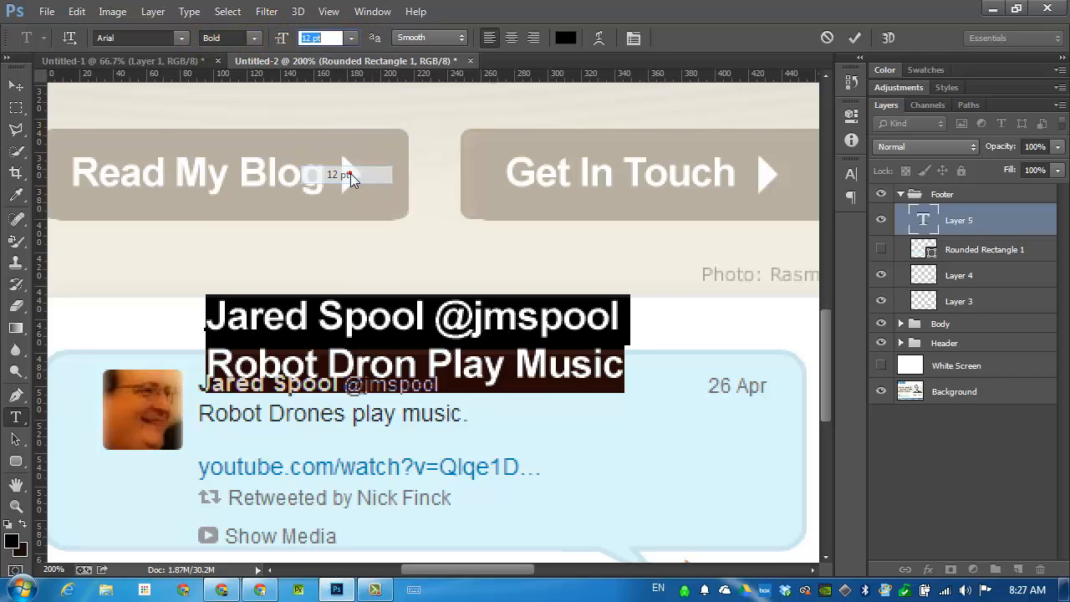
pyautogui.click(352, 38)
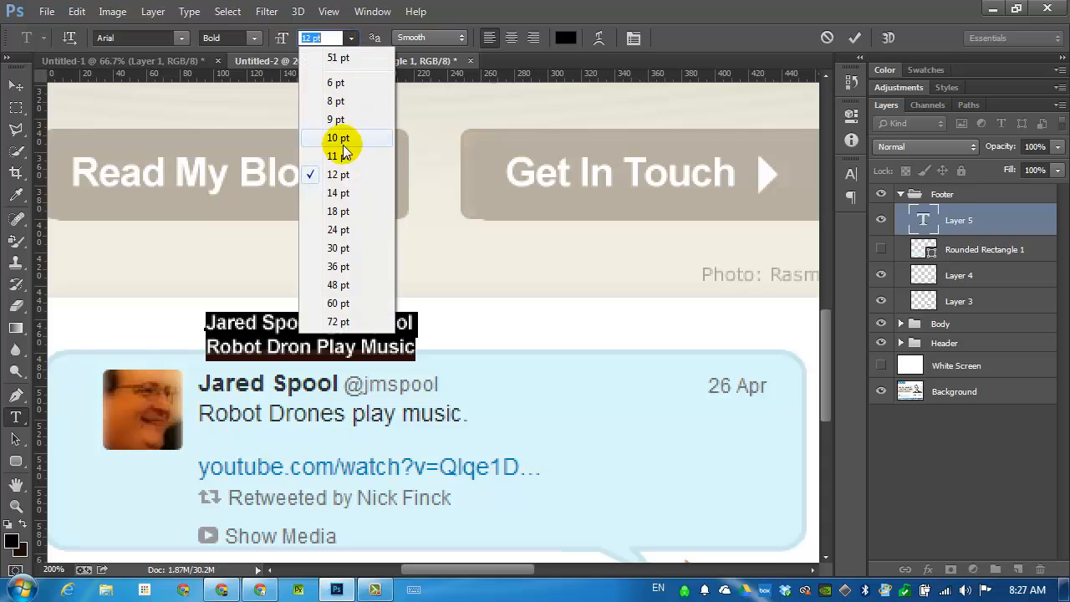
pyautogui.click(350, 194)
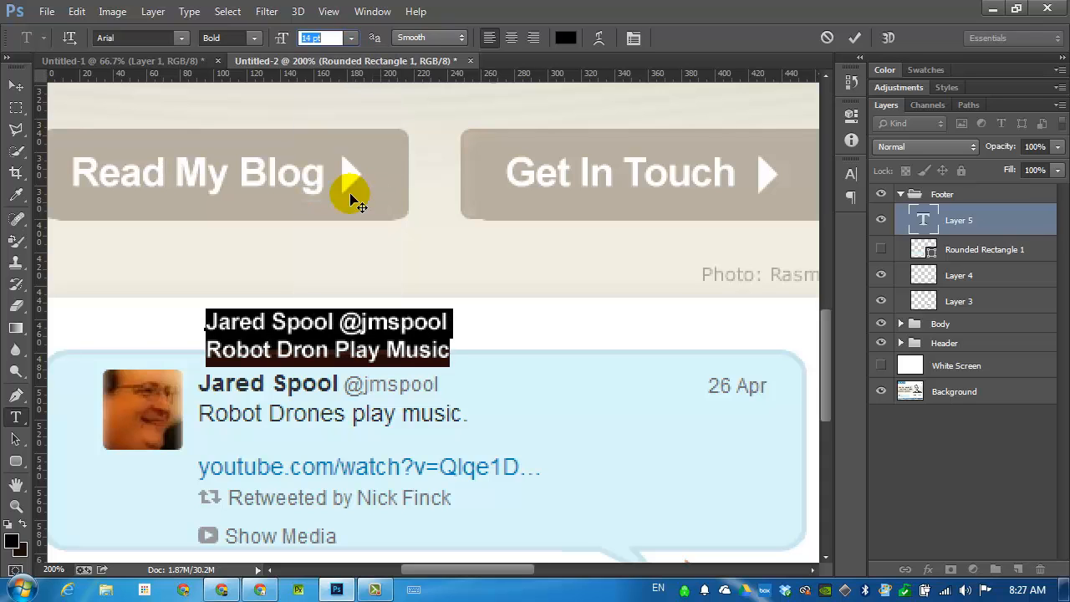
pyautogui.click(352, 39)
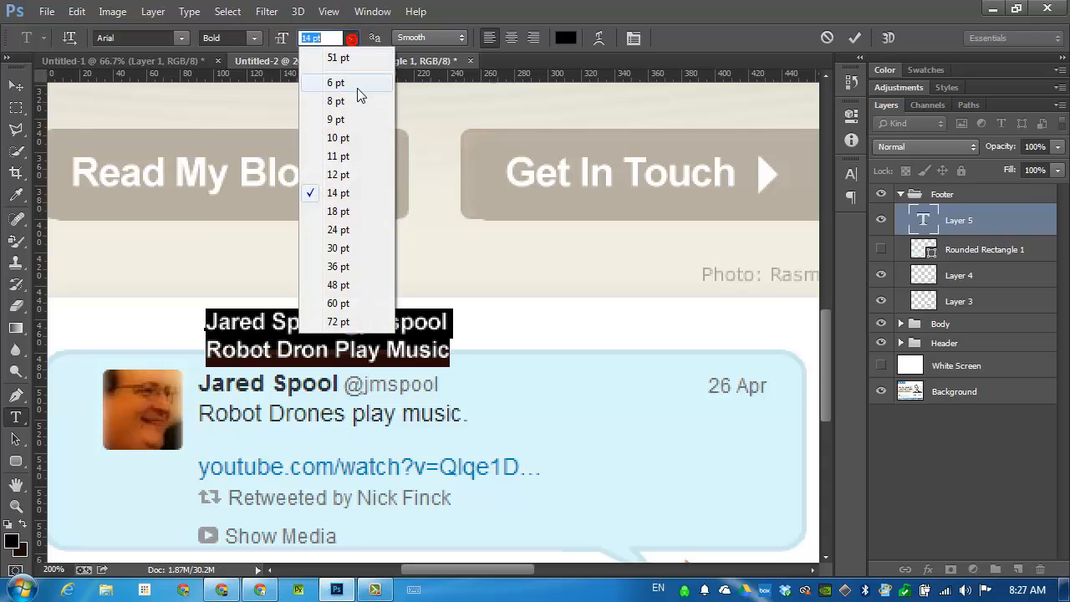
pyautogui.click(350, 209)
pyautogui.click(329, 38)
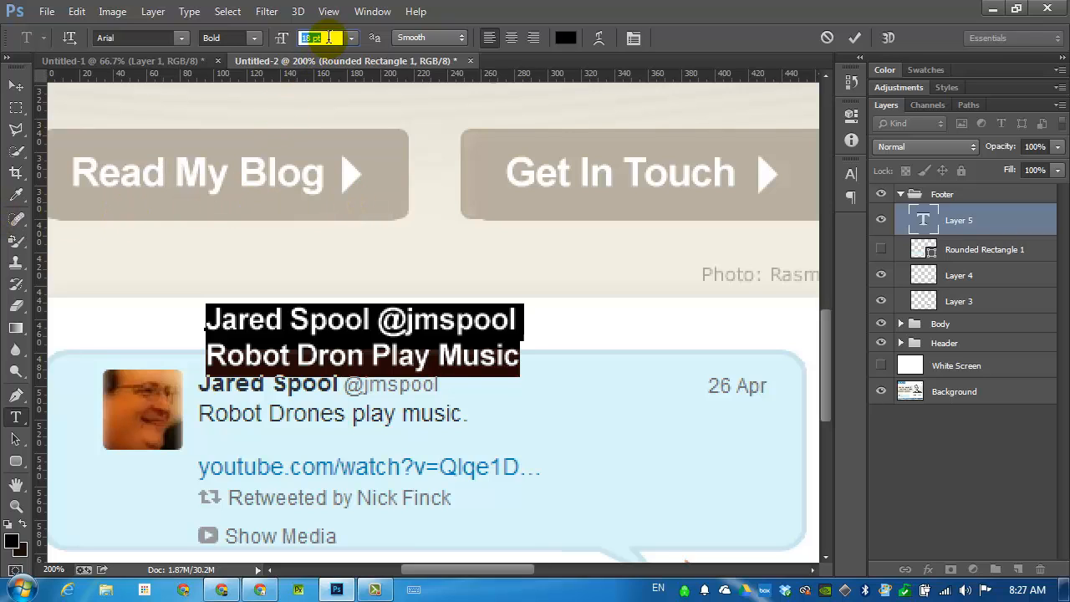
pyautogui.write('16')
pyautogui.press('Return')
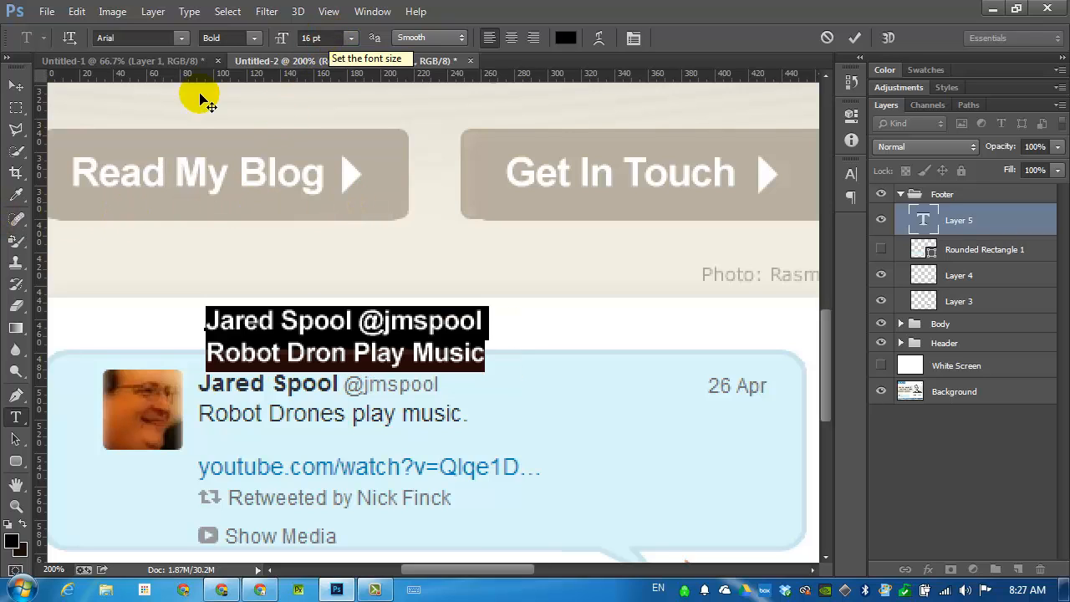
# Change the Twitter handle and the second line to Arial Regular at 14 pt, leaving out the author's name.
pyautogui.moveTo(353, 320); pyautogui.dragTo(518, 344)
pyautogui.click(252, 37)
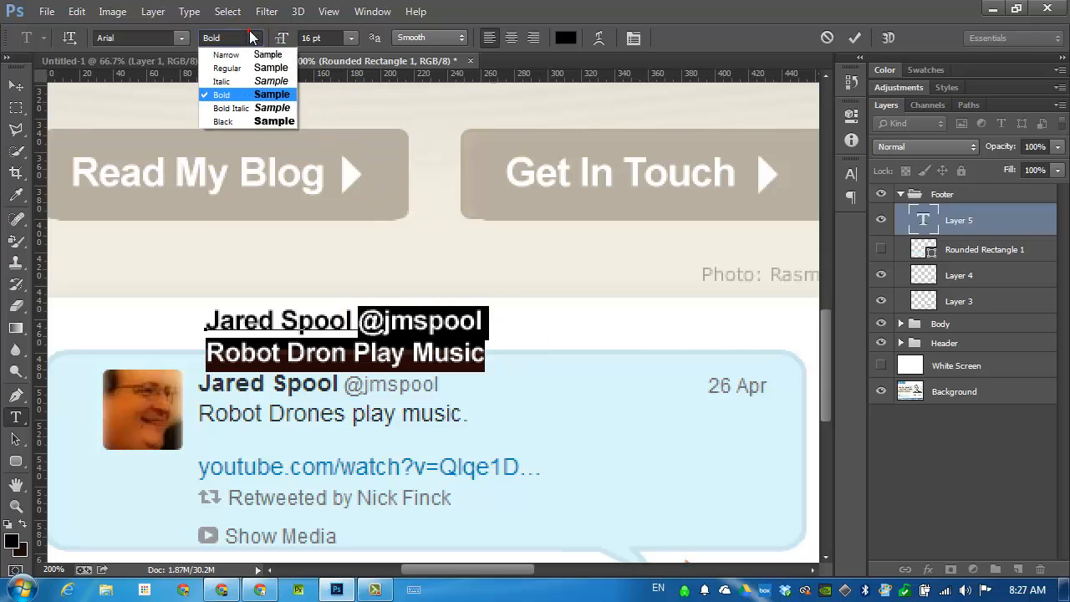
pyautogui.click(241, 68)
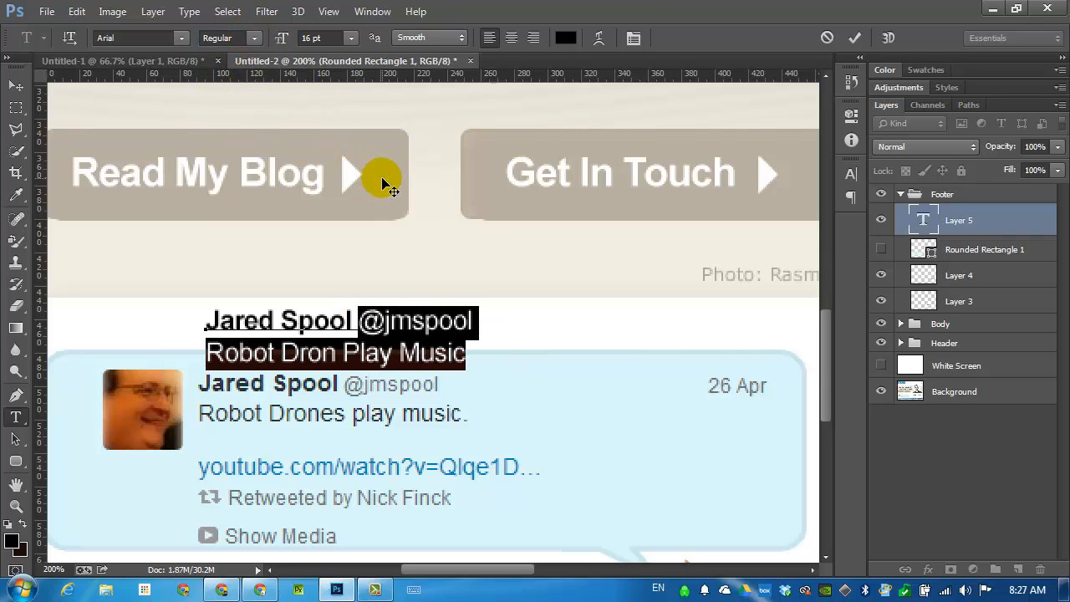
pyautogui.click(351, 38)
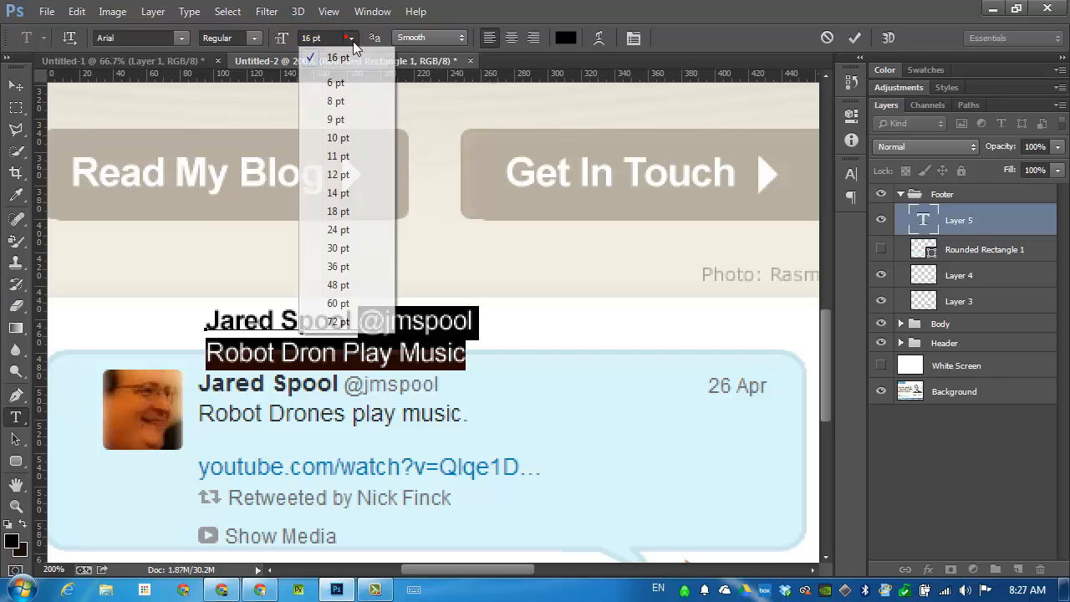
pyautogui.click(347, 194)
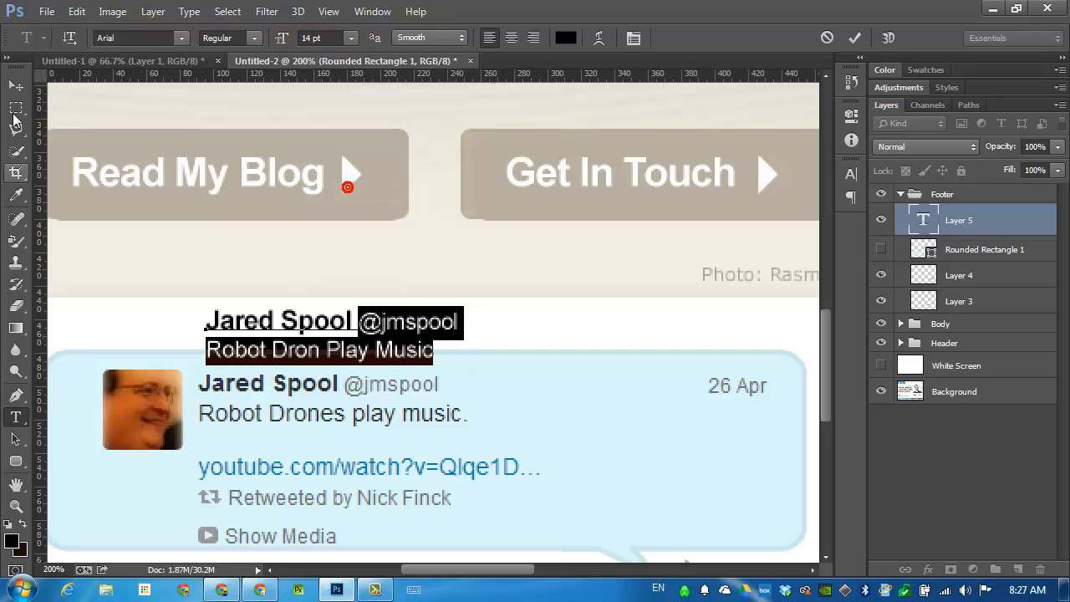
# Move the text layer over the matching author and message lines of the original tweet.
pyautogui.click(15, 86)
pyautogui.moveTo(267, 352); pyautogui.dragTo(324, 395)
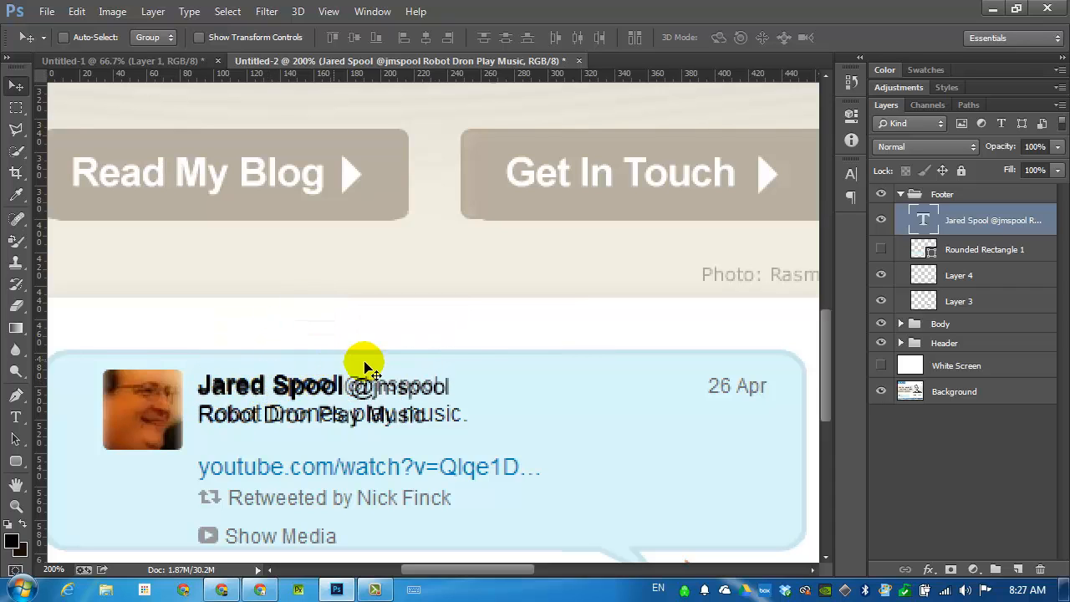
pyautogui.moveTo(482, 393); pyautogui.dragTo(469, 308)
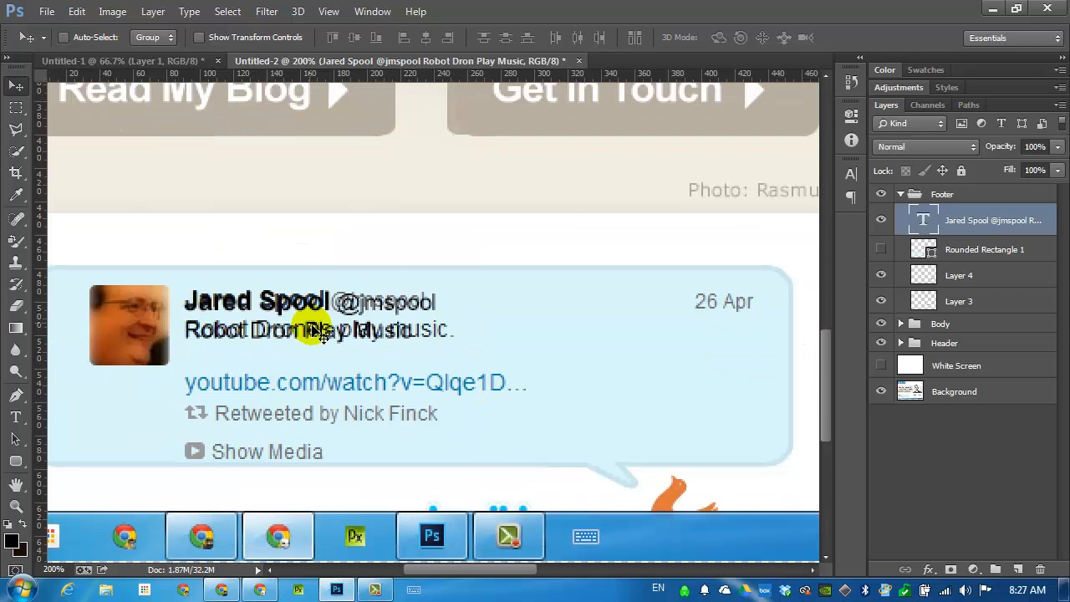
# Duplicate the tweet text into the bubble's lower-right area and replace its content with the youtube.com/watch link.
pyautogui.moveTo(309, 301); pyautogui.dragTo(637, 380)
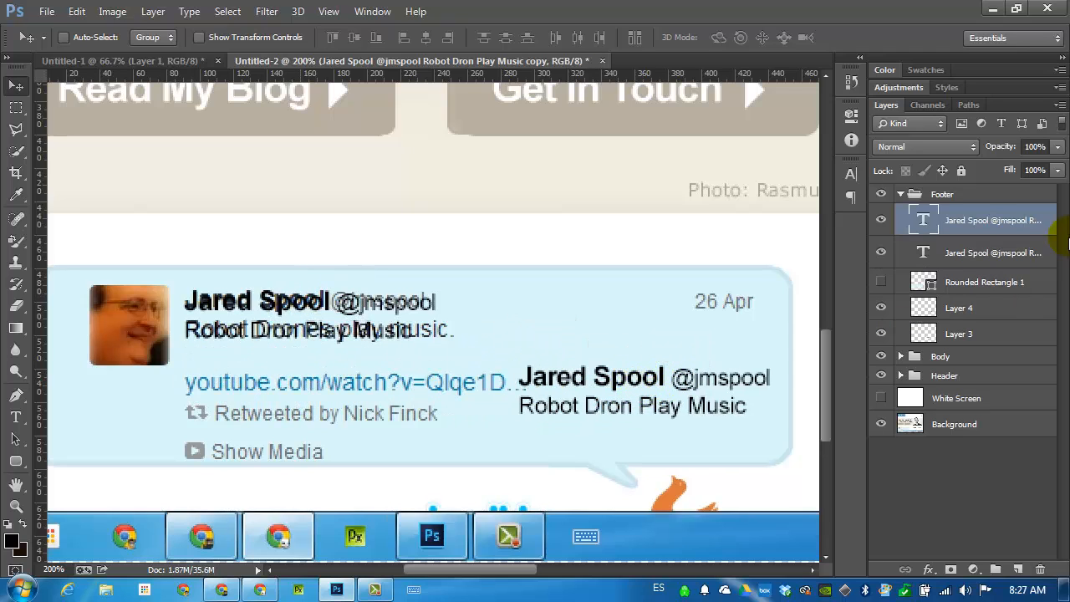
pyautogui.doubleClick(926, 220)
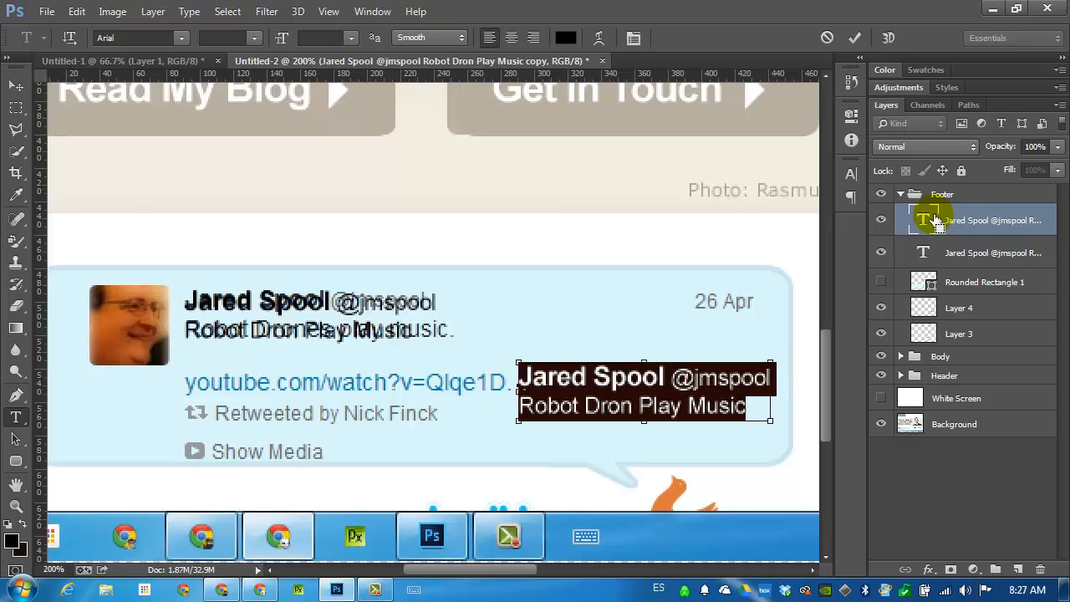
pyautogui.write('yo')
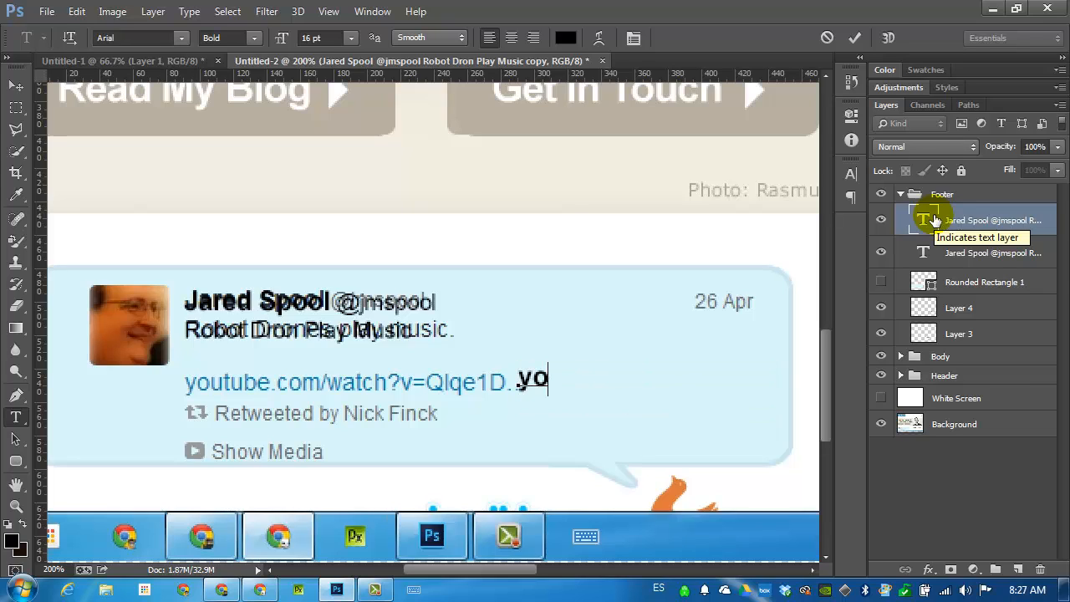
pyautogui.write('ut')
pyautogui.press('BackSpace')
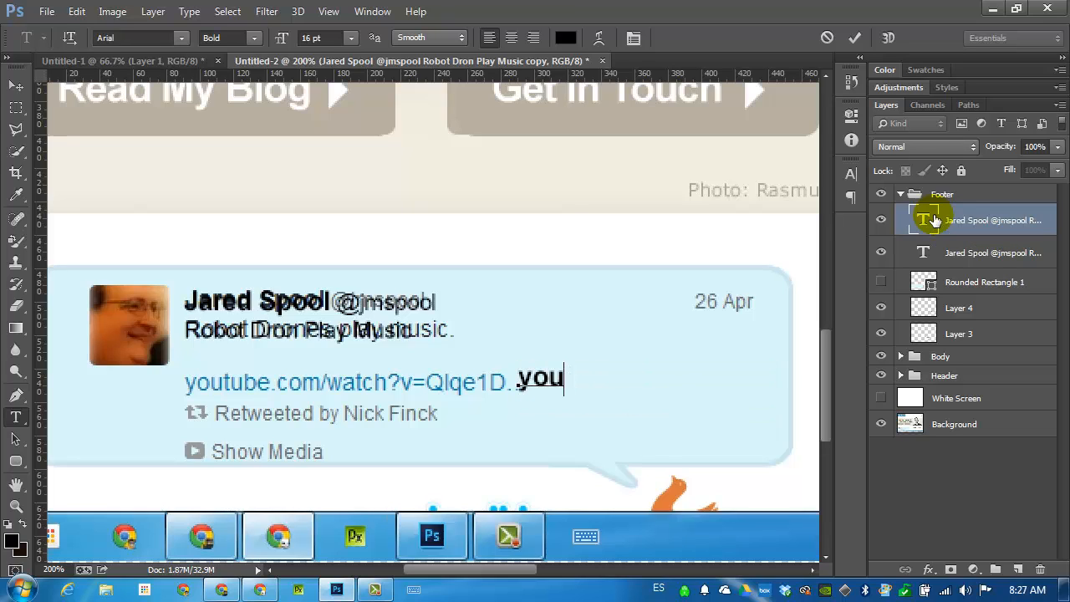
pyautogui.write('tube.com/watch&v=Q')
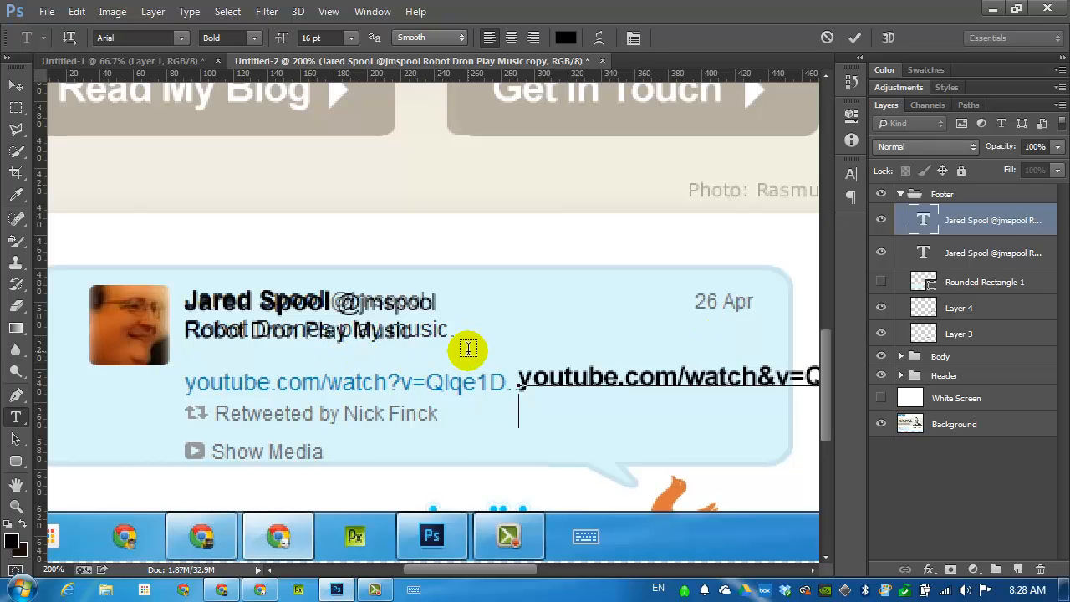
# Add a second line crediting the retweeter below the youtube link and set it to Arial Regular at 14 pt.
pyautogui.write('Retweeted by Nic')
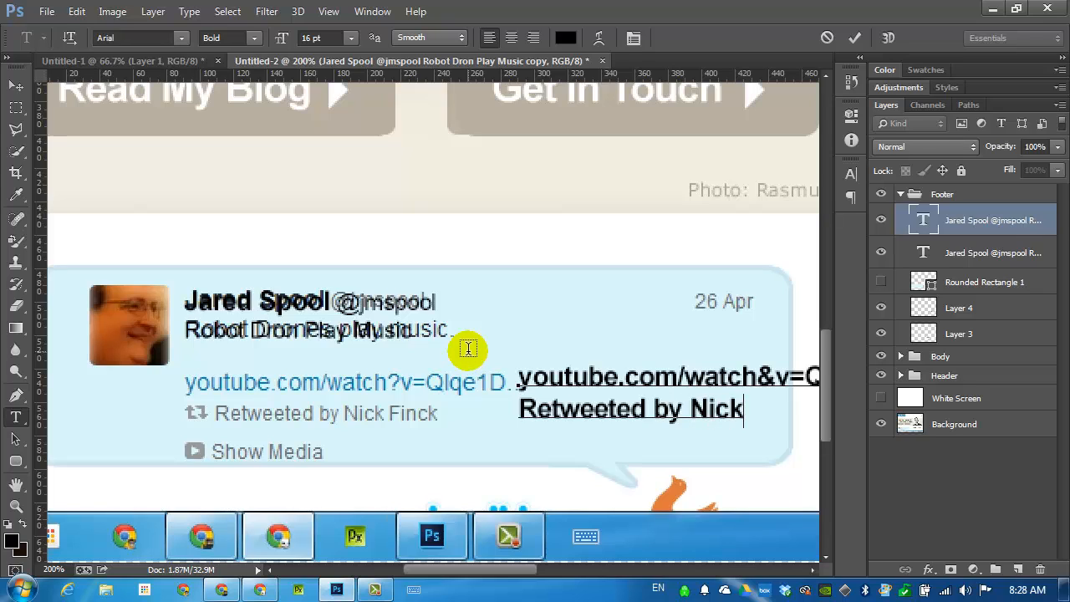
pyautogui.write('k')
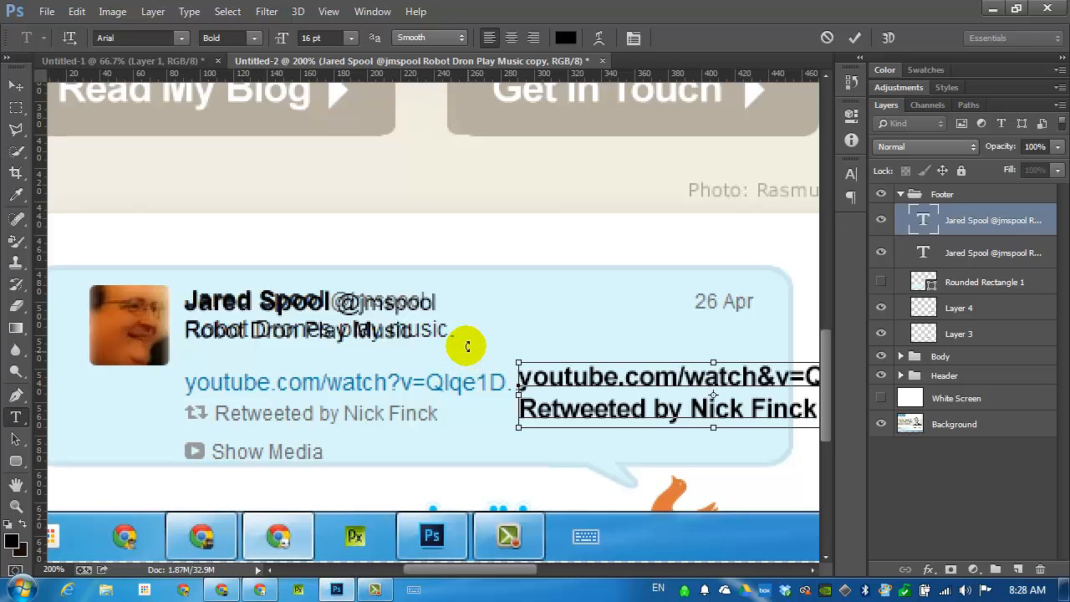
pyautogui.tripleClick(531, 410)
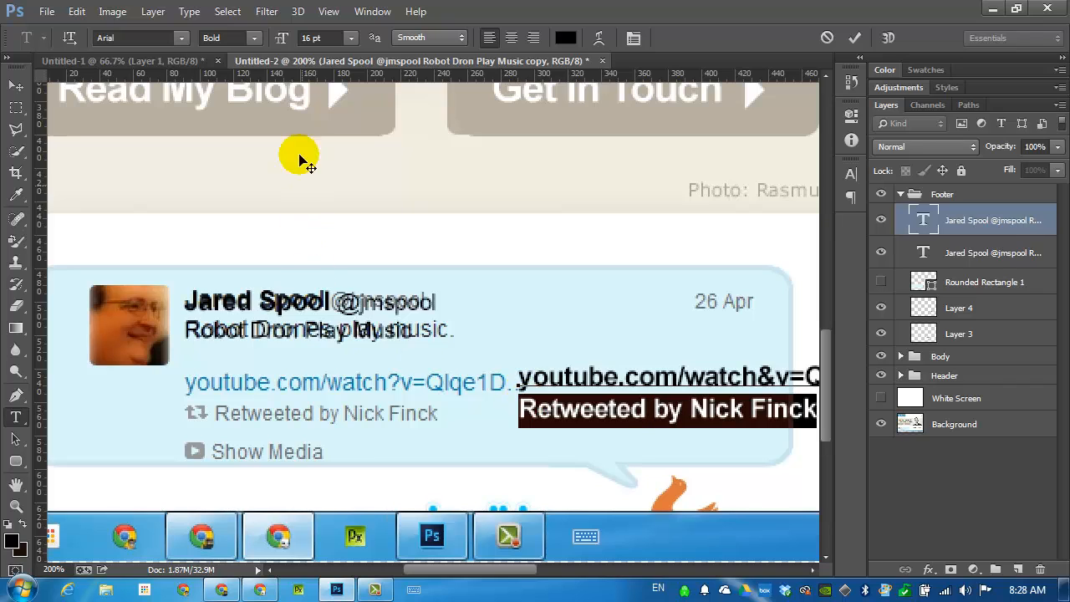
pyautogui.click(255, 41)
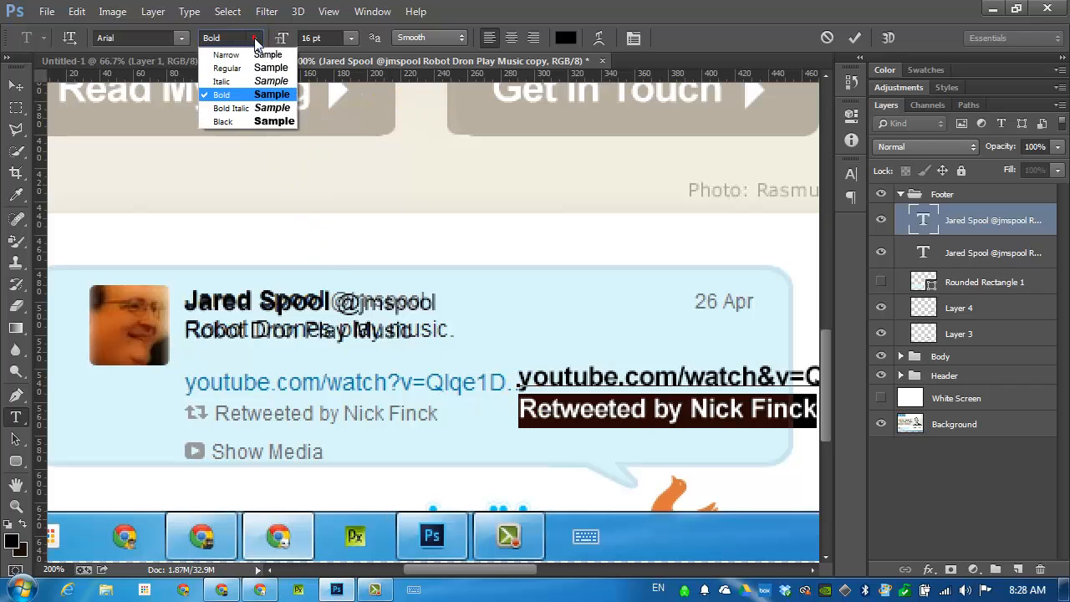
pyautogui.click(243, 62)
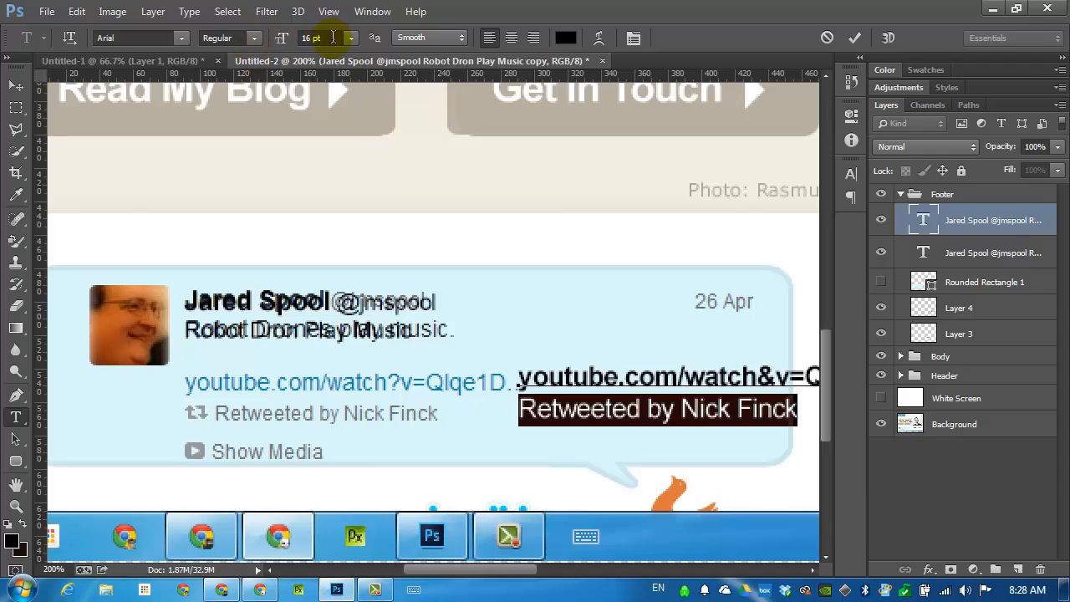
pyautogui.click(351, 44)
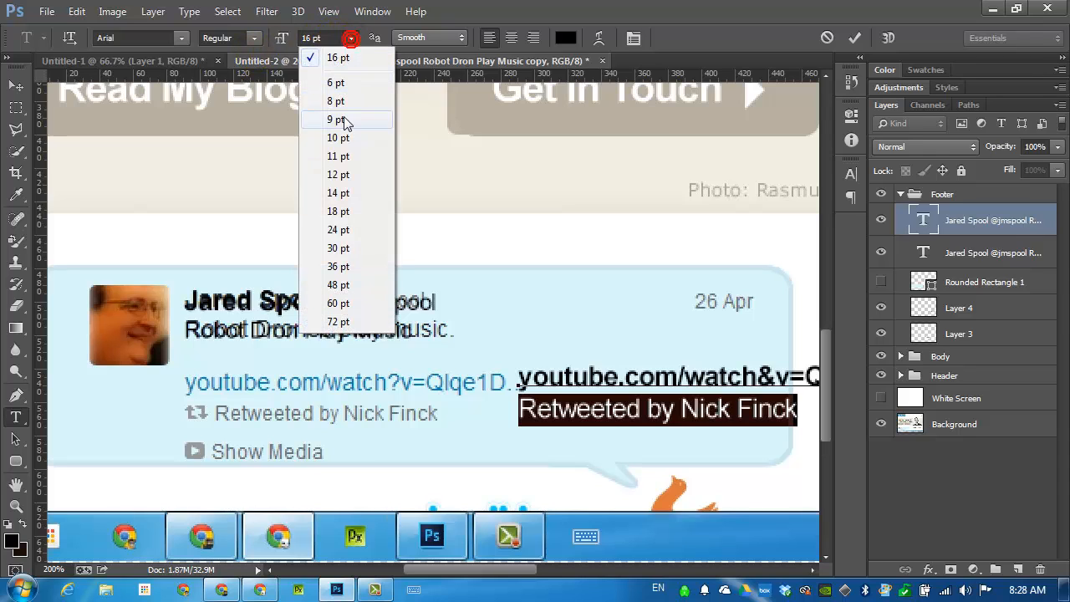
pyautogui.click(355, 197)
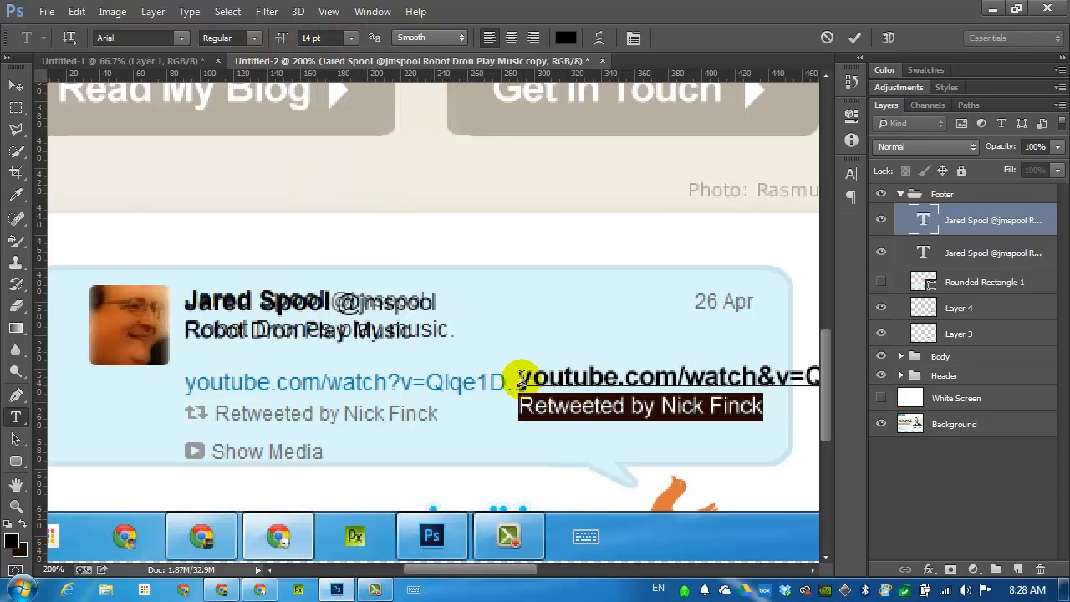
# Set the font size of the youtube.com/watch link line to 14 pt.
pyautogui.doubleClick(520, 378)
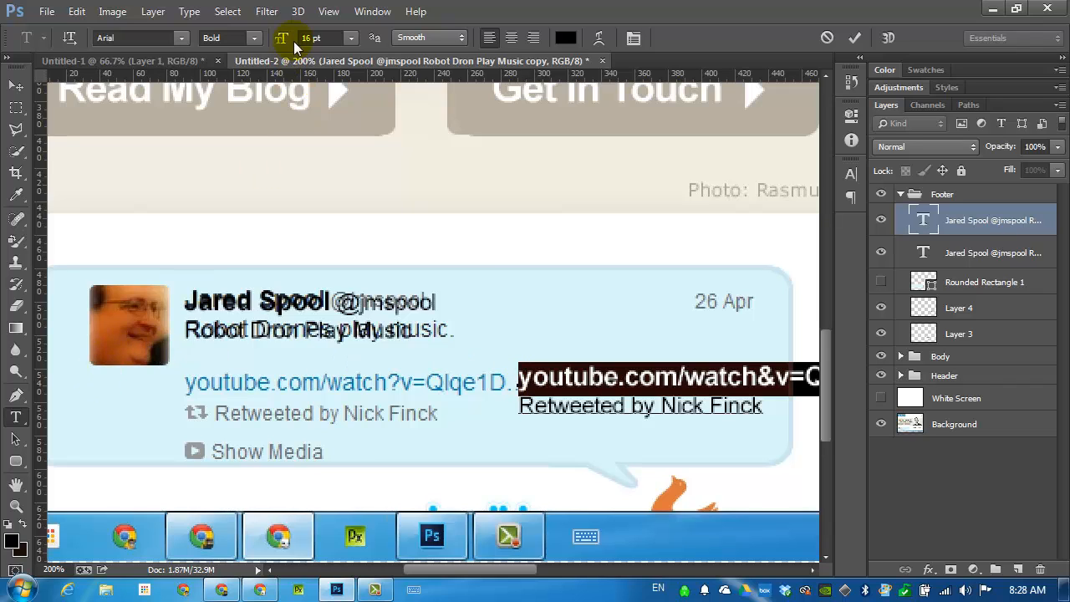
pyautogui.click(349, 38)
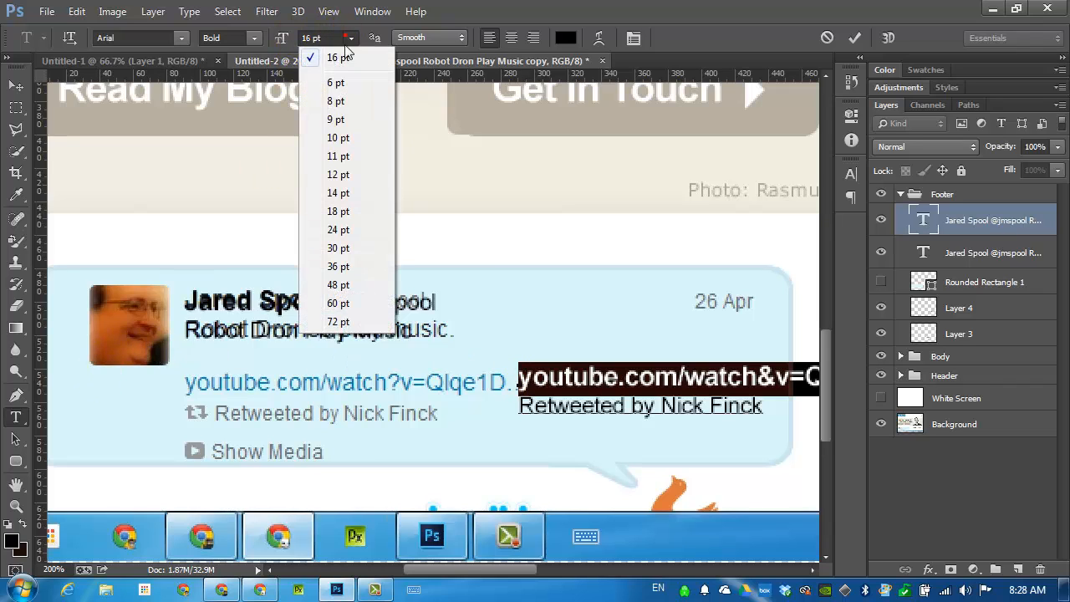
pyautogui.click(345, 197)
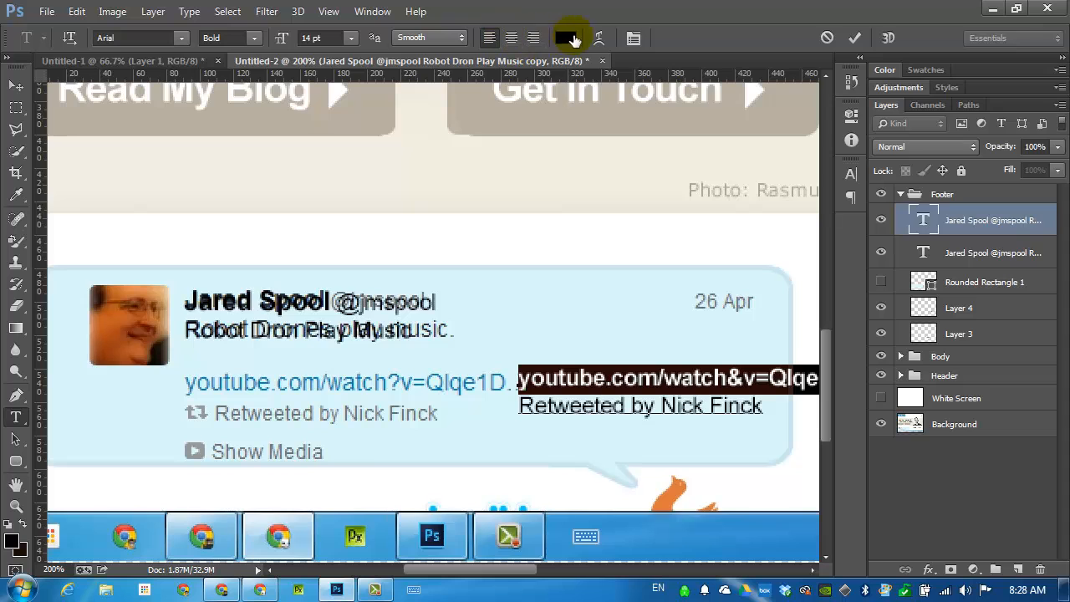
# Color the link line blue (0092cc) sampled from the original link, and move the text layer over the original link and retweet lines.
pyautogui.click(566, 37)
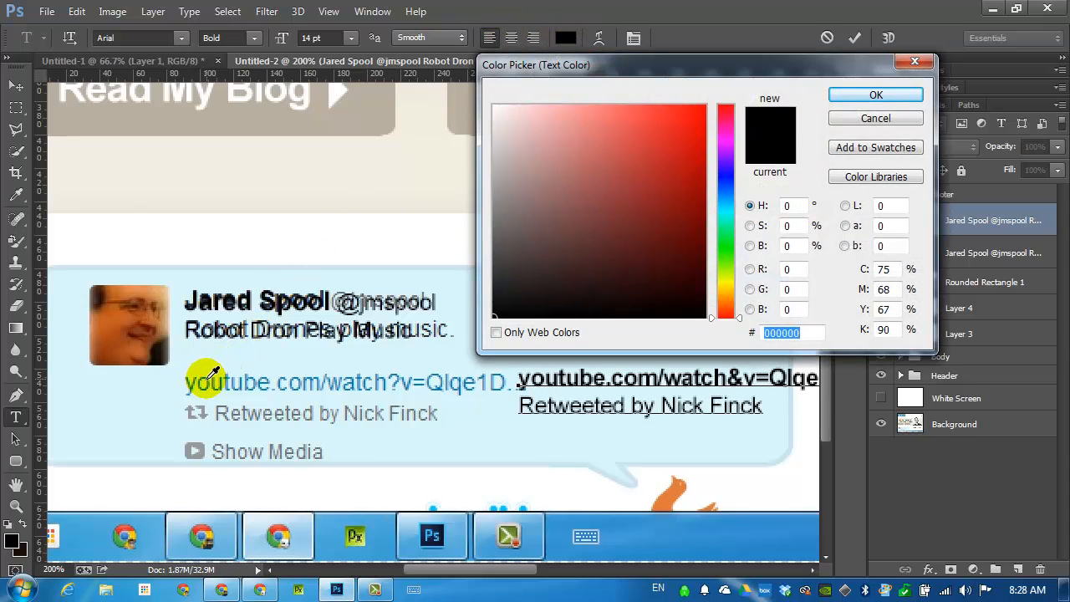
pyautogui.click(205, 378)
pyautogui.click(870, 85)
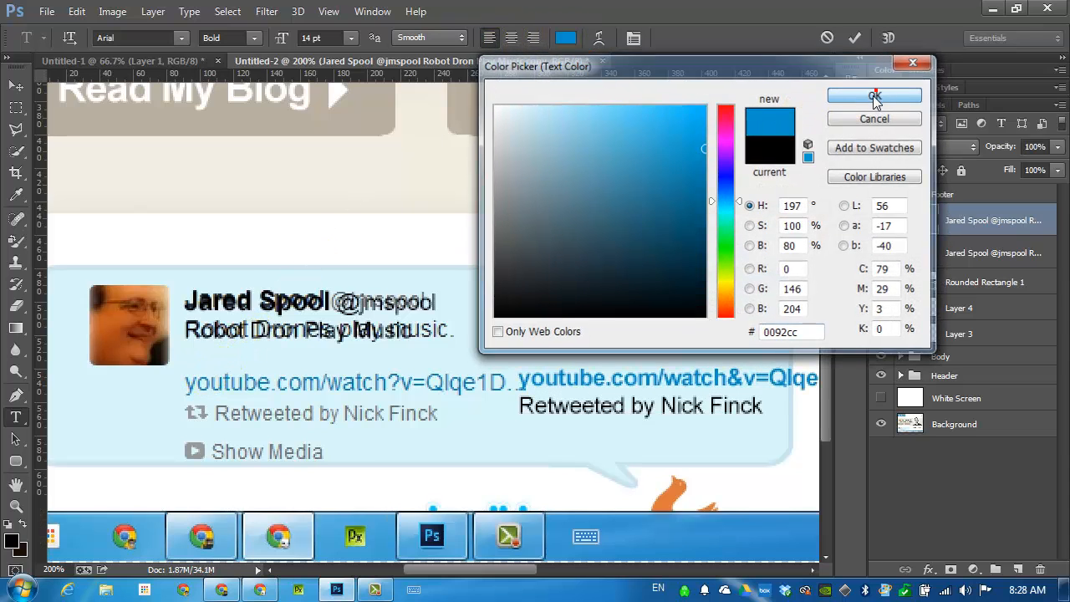
pyautogui.click(16, 86)
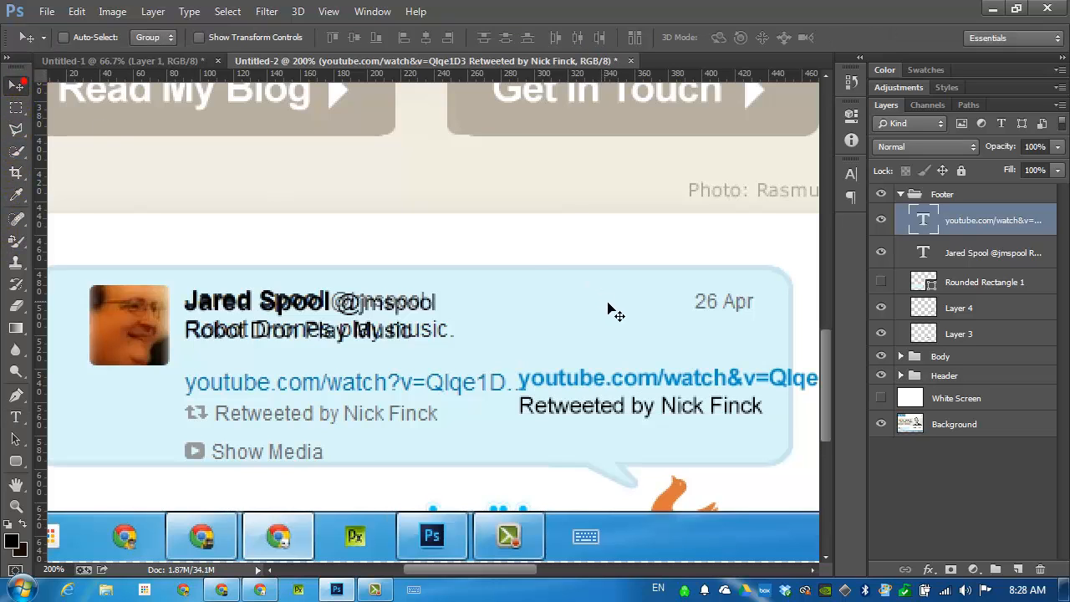
pyautogui.moveTo(638, 395); pyautogui.dragTo(302, 396)
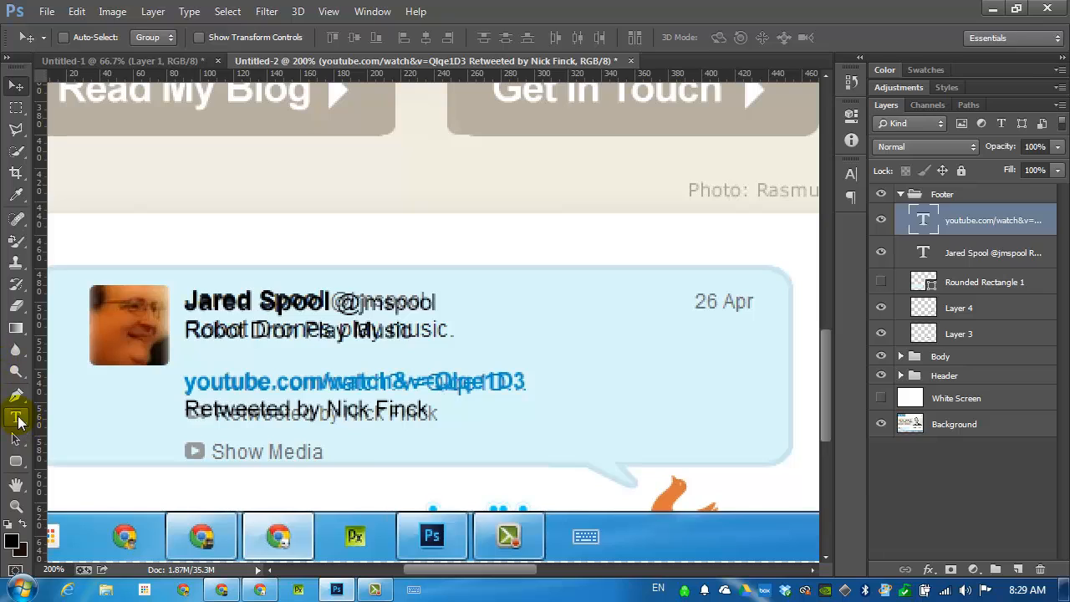
# Copy the retweet line into a new text layer over the original media label and replace its wording with "Show Media".
pyautogui.click(16, 416)
pyautogui.tripleClick(294, 410)
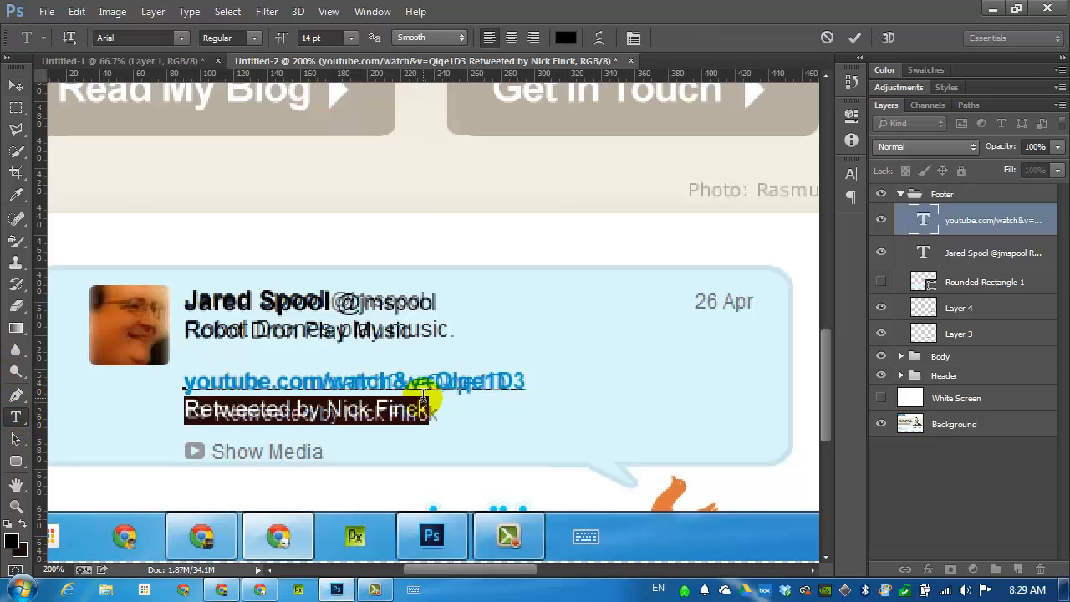
pyautogui.hotkey('ctrl', 'c')
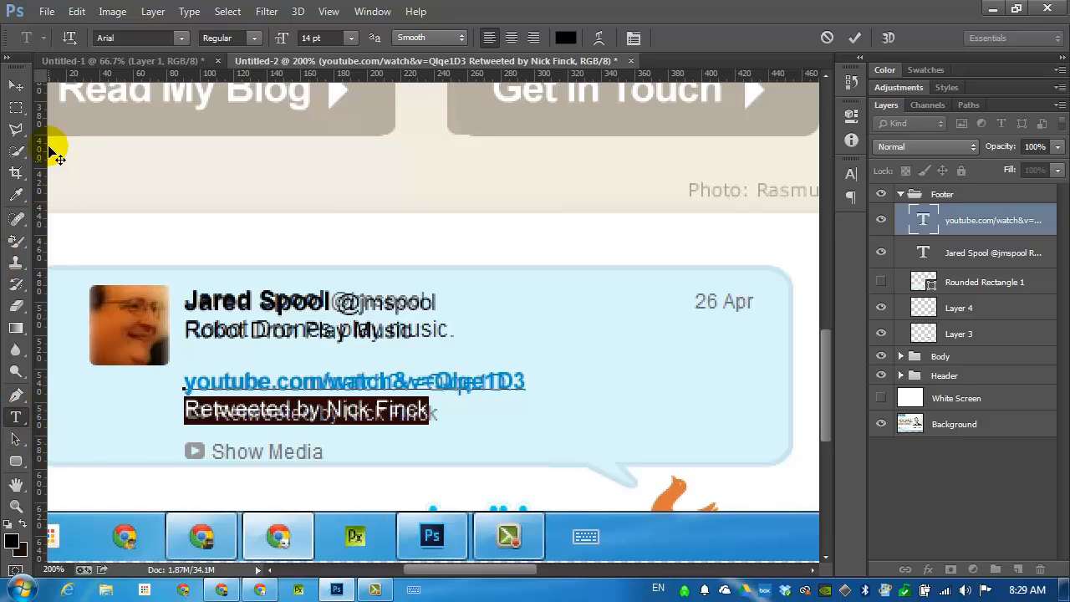
pyautogui.click(15, 87)
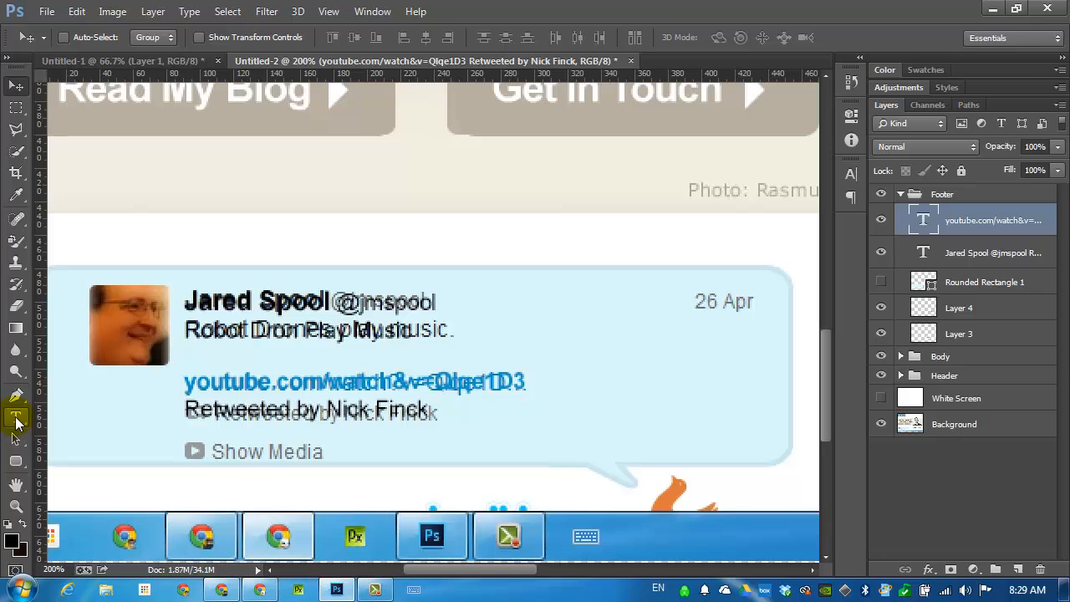
pyautogui.click(15, 418)
pyautogui.click(210, 454)
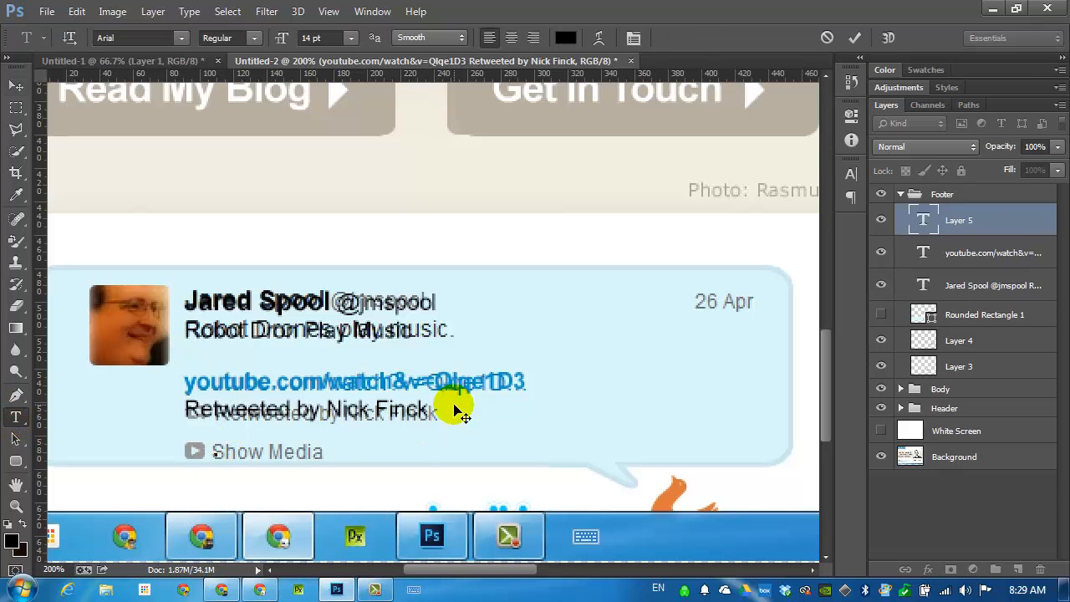
pyautogui.hotkey('ctrl', 'v')
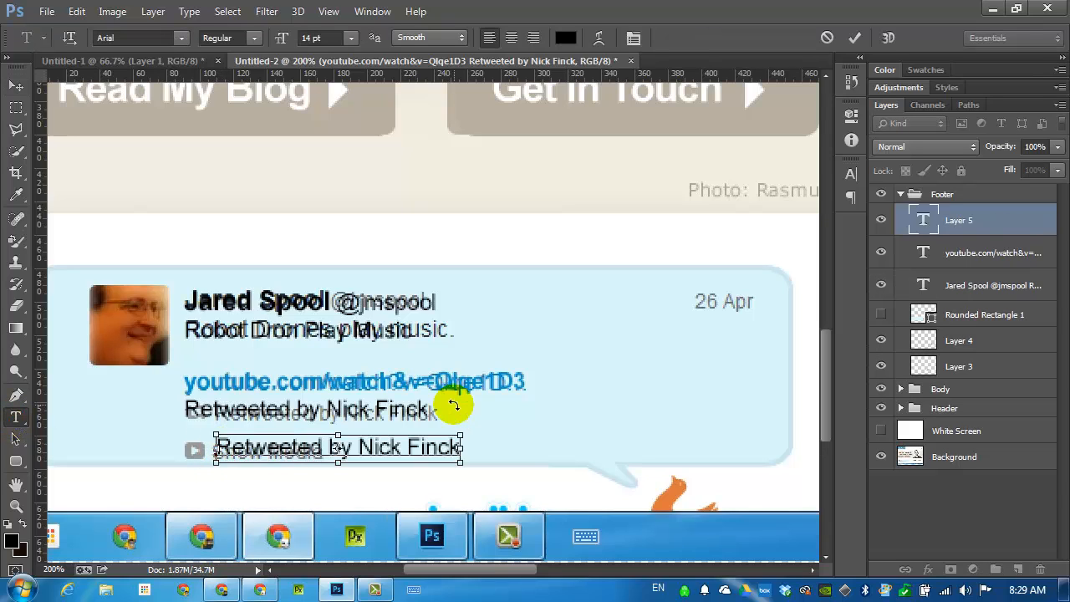
pyautogui.hotkey('ctrl', 'a')
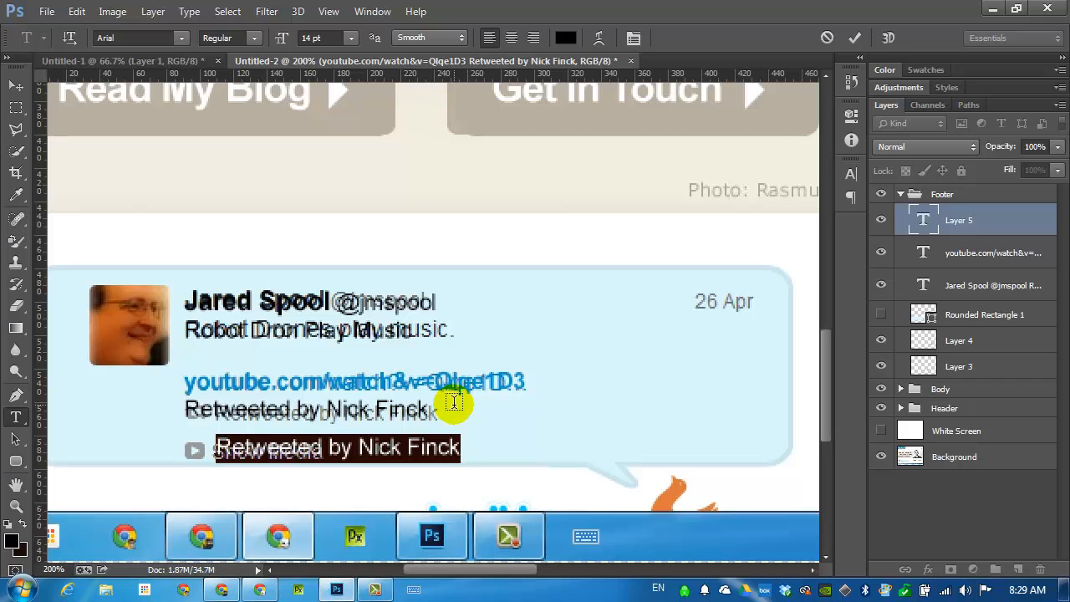
pyautogui.write('Show Media')
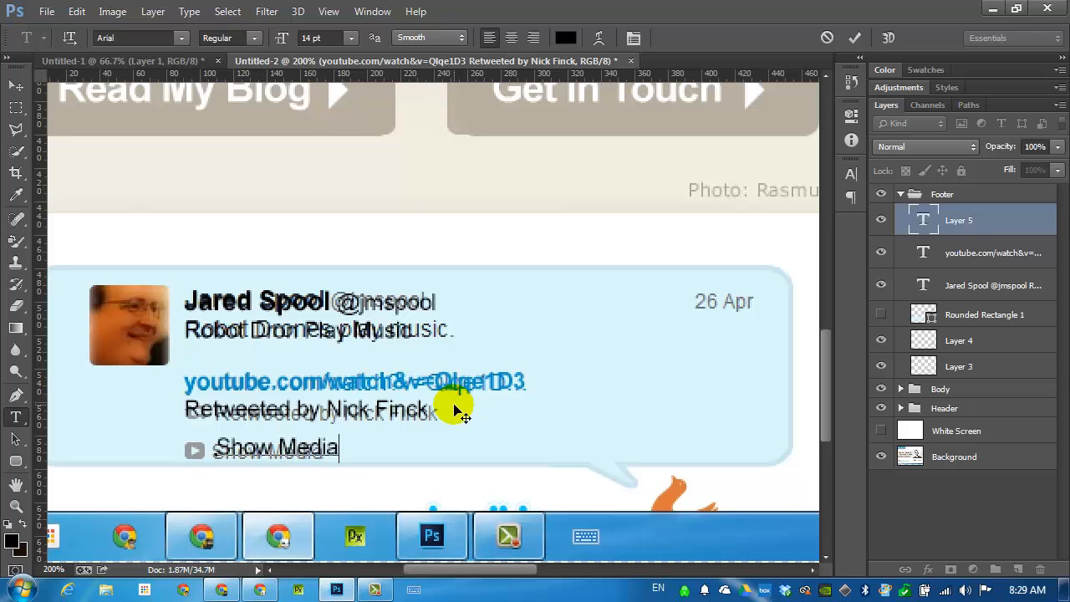
# Color the Show Media text grey (b1a7a7) and move it over the original label beside the small play icon.
pyautogui.hotkey('ctrl', 'a')
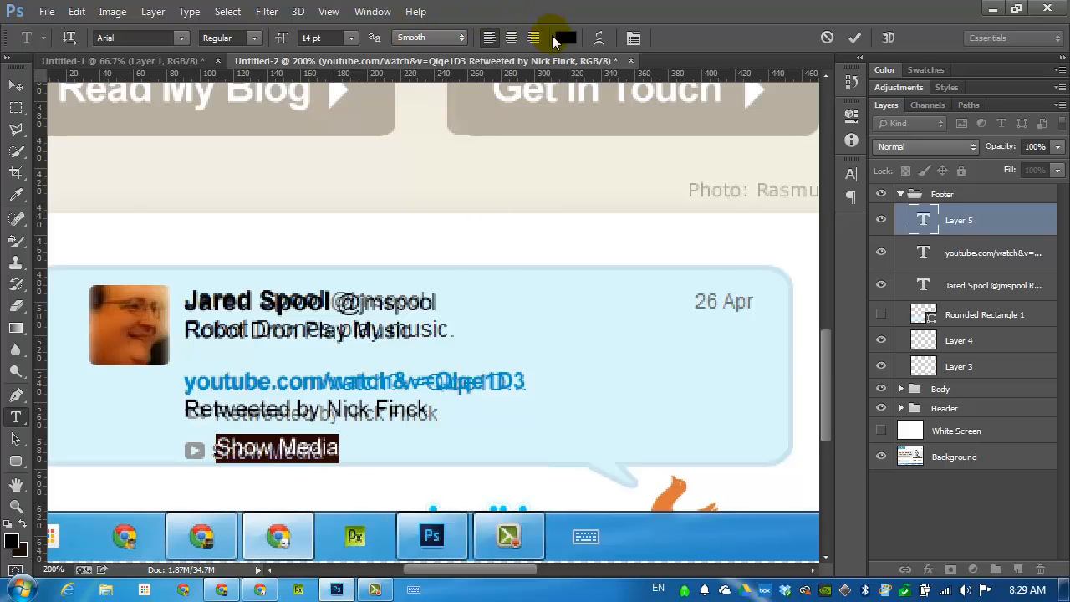
pyautogui.click(565, 37)
pyautogui.moveTo(510, 167); pyautogui.dragTo(504, 170)
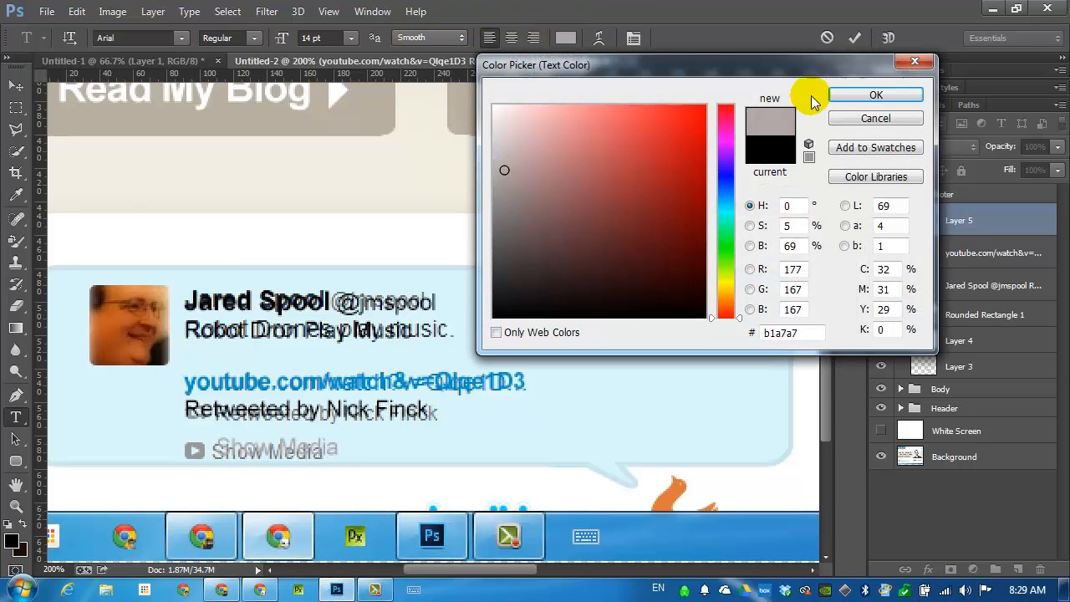
pyautogui.click(870, 95)
pyautogui.click(13, 86)
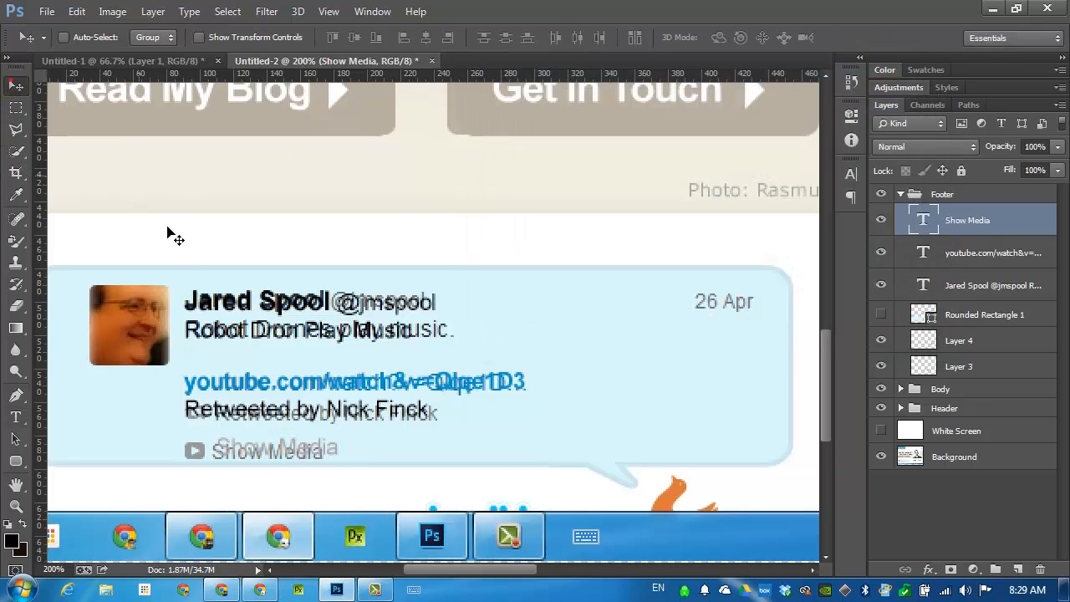
pyautogui.moveTo(237, 408); pyautogui.dragTo(187, 458)
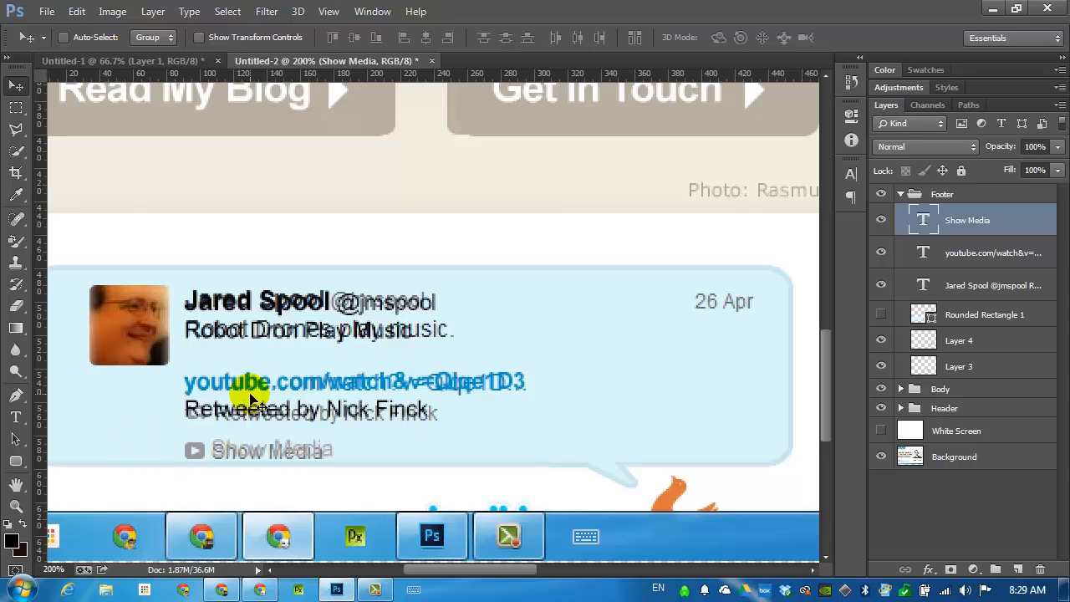
# Switch to Chrome and search Google for "video play icon".
pyautogui.click(260, 591)
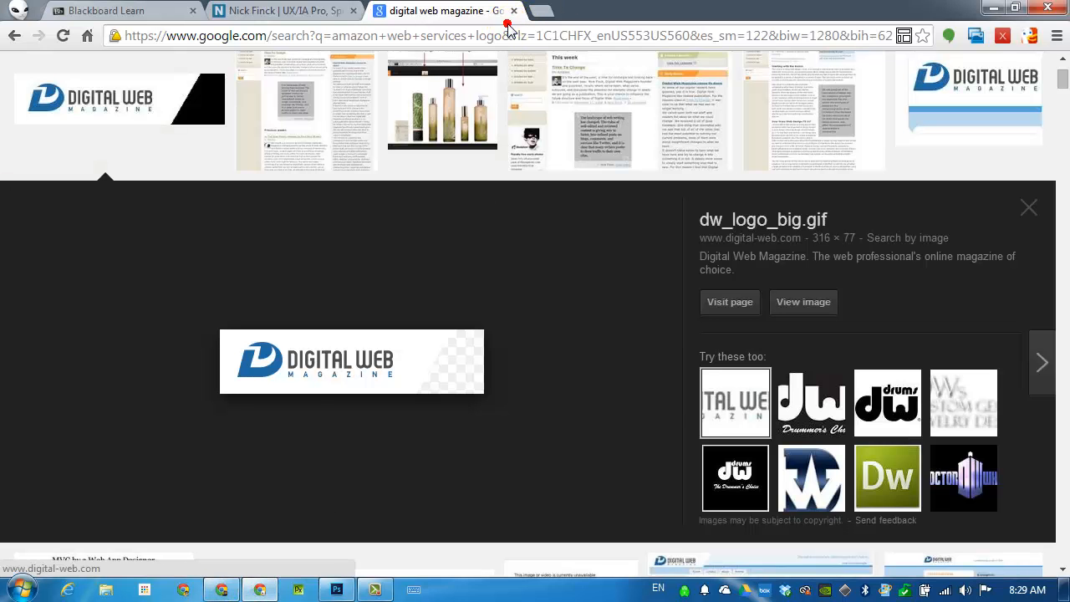
pyautogui.click(568, 39)
pyautogui.write('video ')
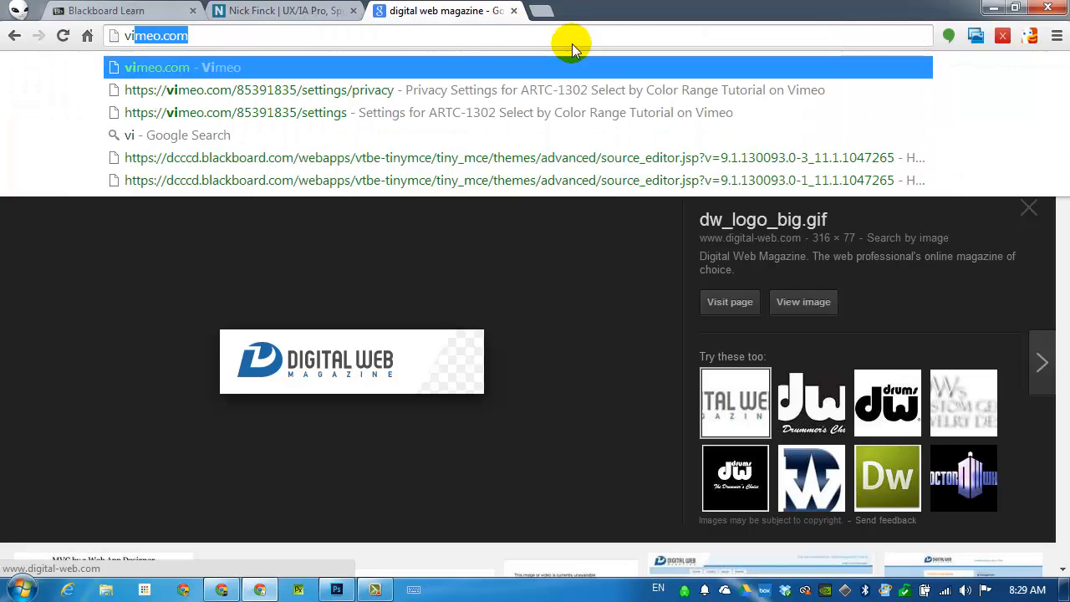
pyautogui.write('play ivo')
pyautogui.press('BackSpace')
pyautogui.press('BackSpace')
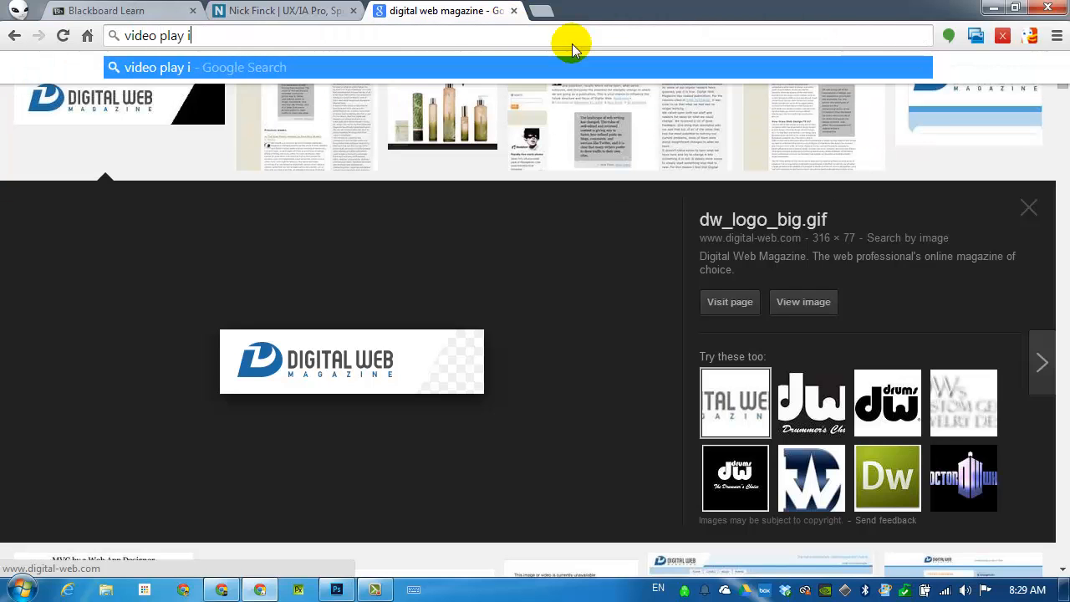
pyautogui.write('con')
pyautogui.press('Return')
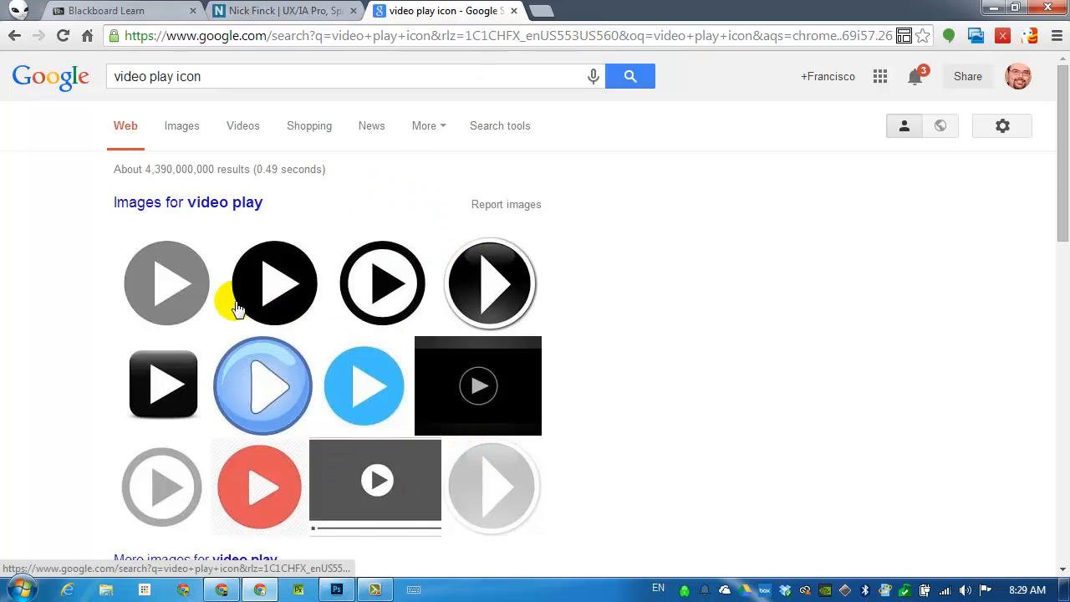
# Copy the grey rounded-rectangle play icon from the related image results and paste it into the Photoshop mockup as a new layer.
pyautogui.scroll(-4, 238, 308)
pyautogui.scroll(4, 237, 303)
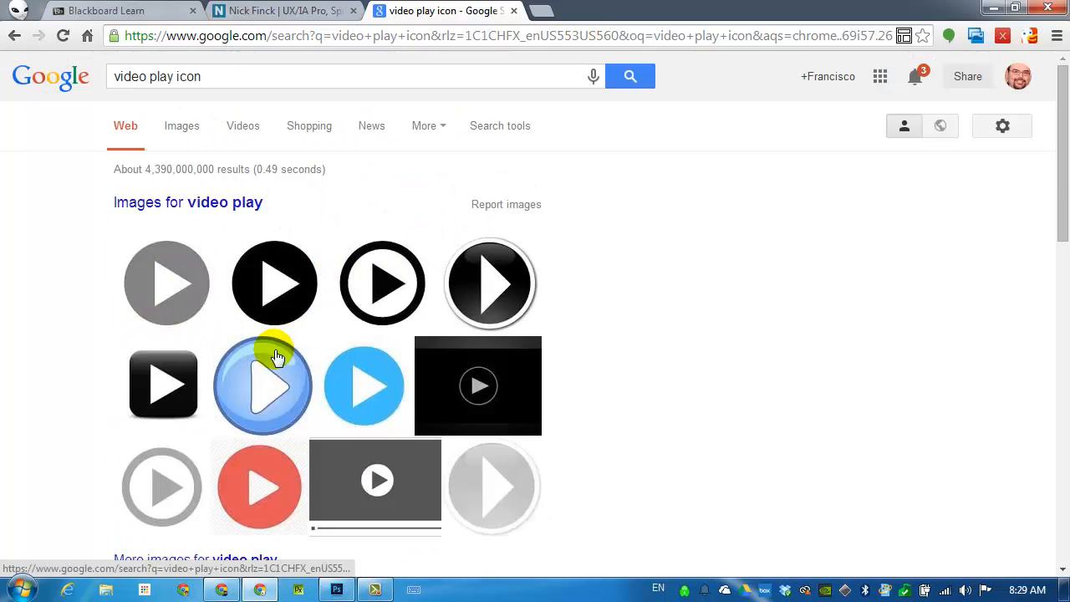
pyautogui.click(179, 282)
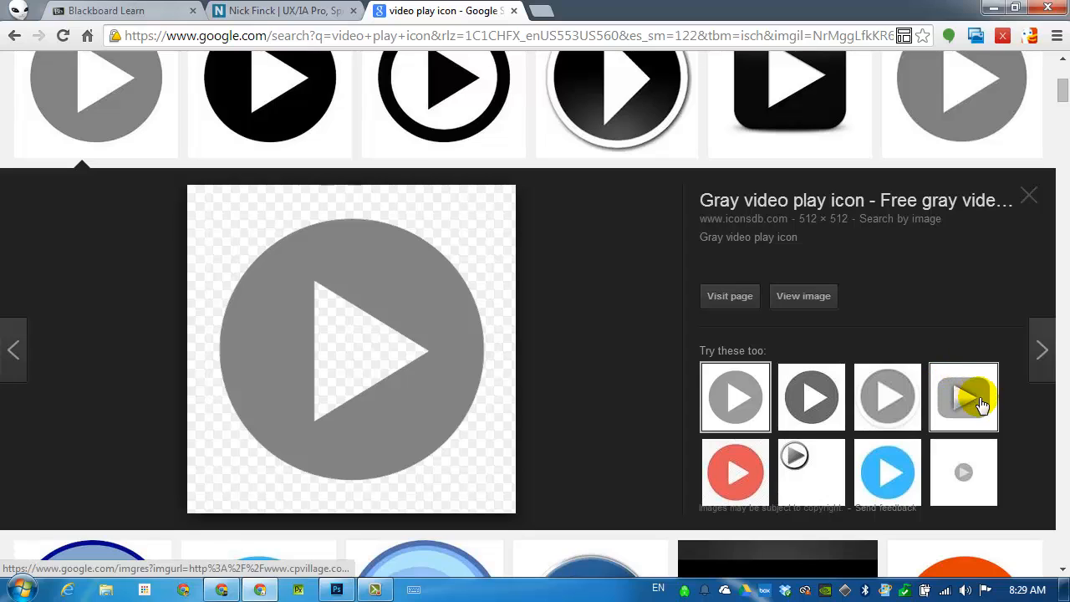
pyautogui.click(972, 408)
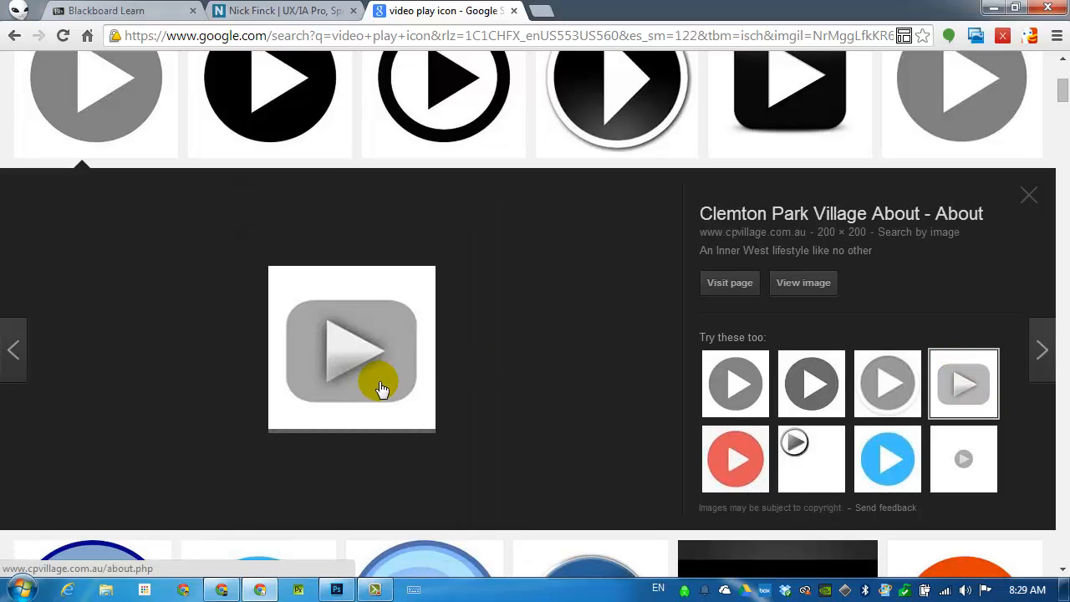
pyautogui.rightClick(368, 357)
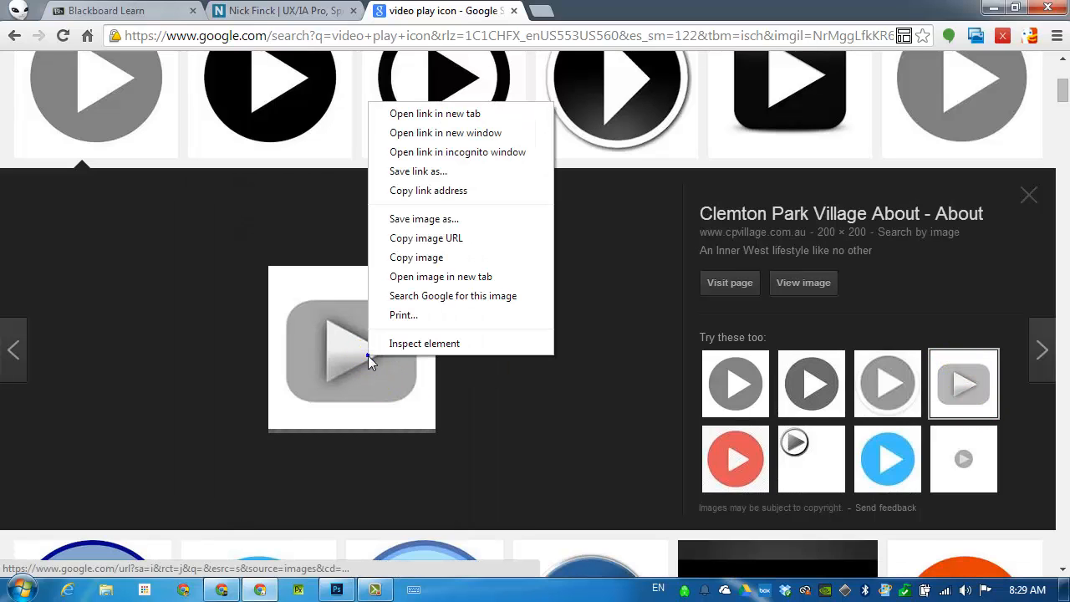
pyautogui.click(422, 258)
pyautogui.click(337, 590)
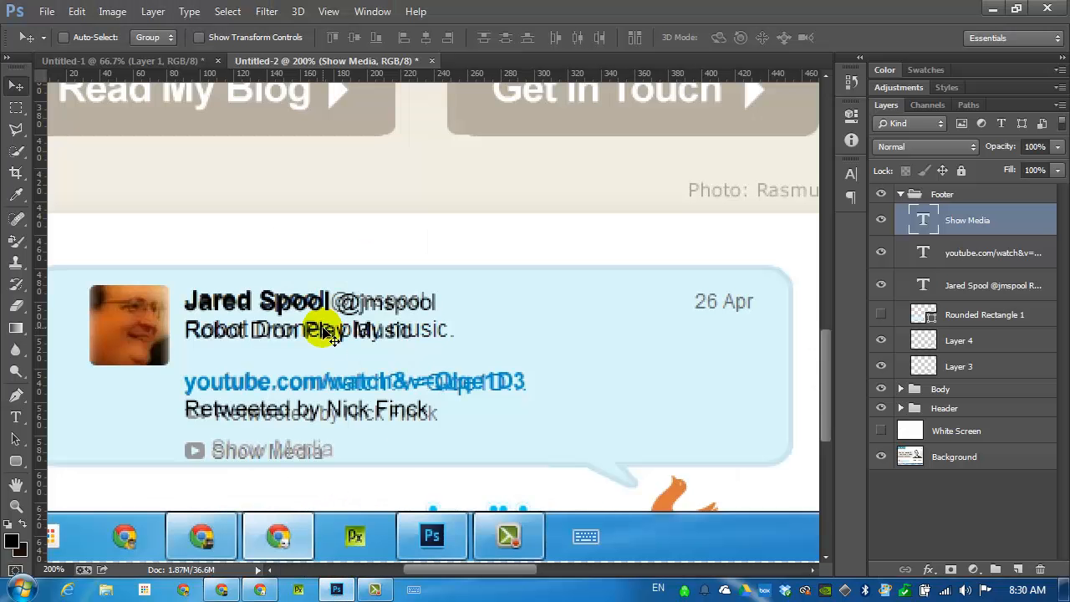
pyautogui.hotkey('ctrl', 'v')
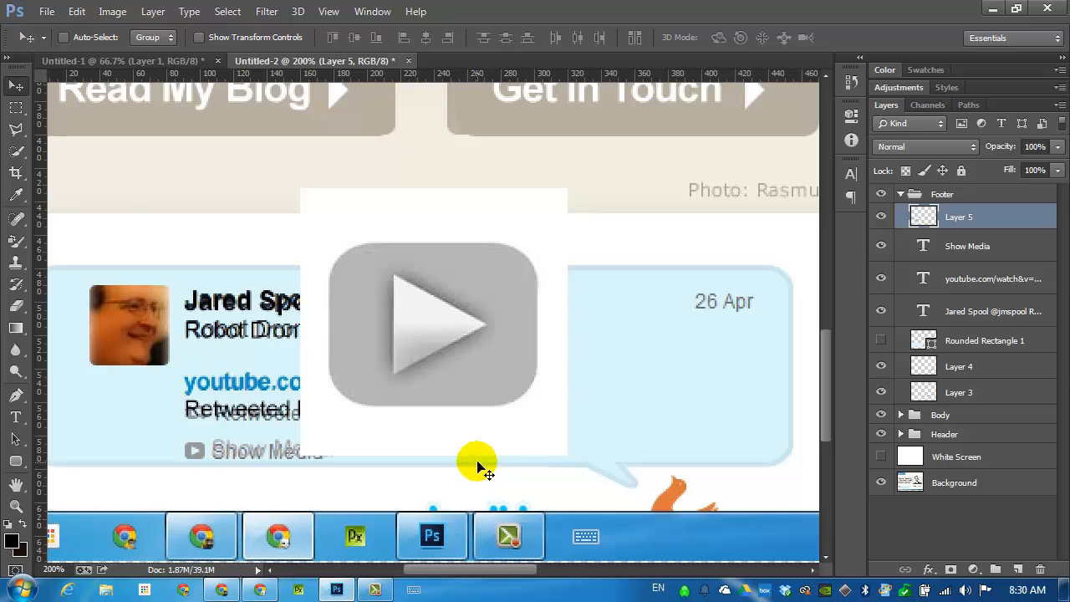
# Delete the white background around the pasted play icon using the Magic Wand, and clear the selection.
pyautogui.click(23, 128)
pyautogui.click(16, 151)
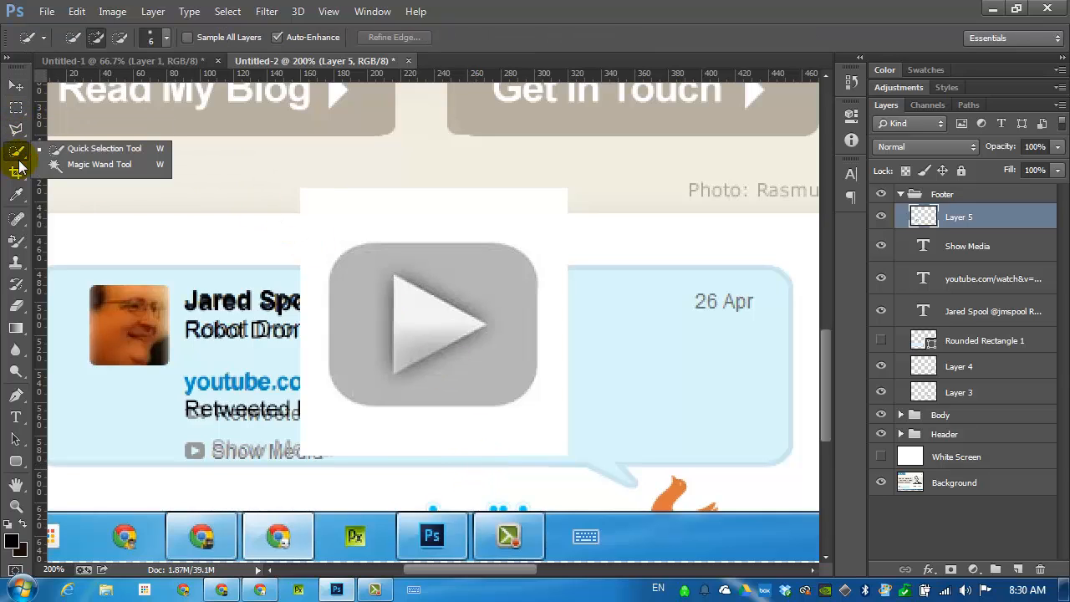
pyautogui.click(92, 166)
pyautogui.click(459, 269)
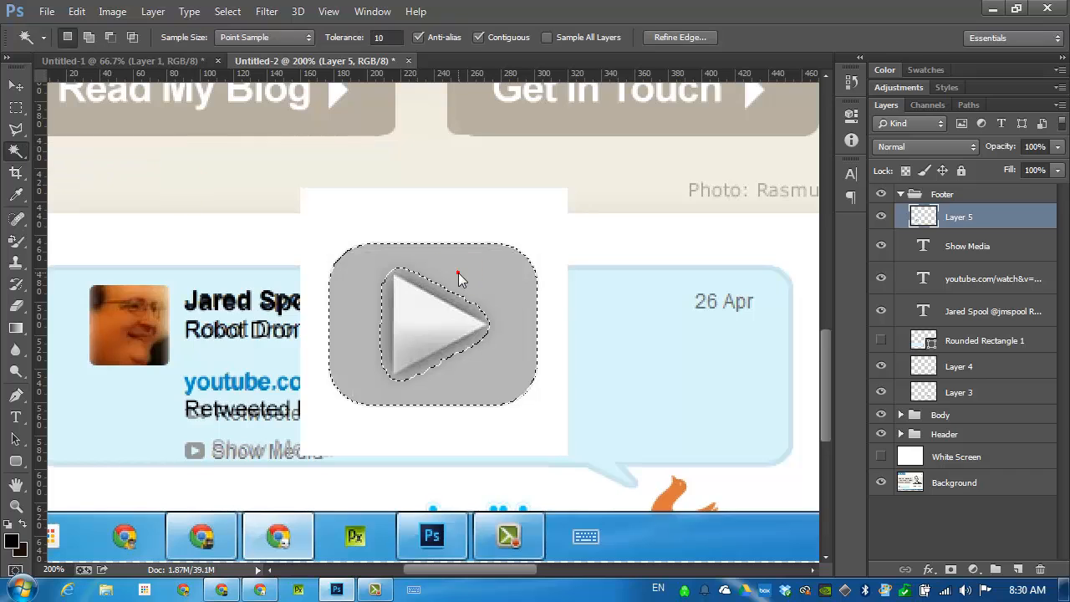
pyautogui.click(484, 226)
pyautogui.press('Delete')
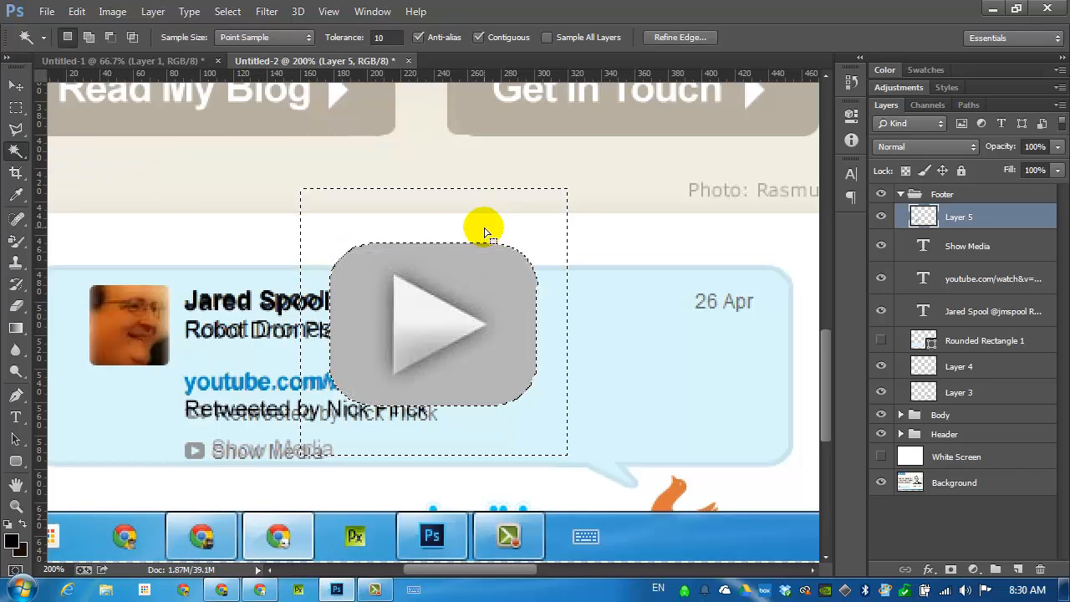
pyautogui.click(18, 108)
pyautogui.click(110, 125)
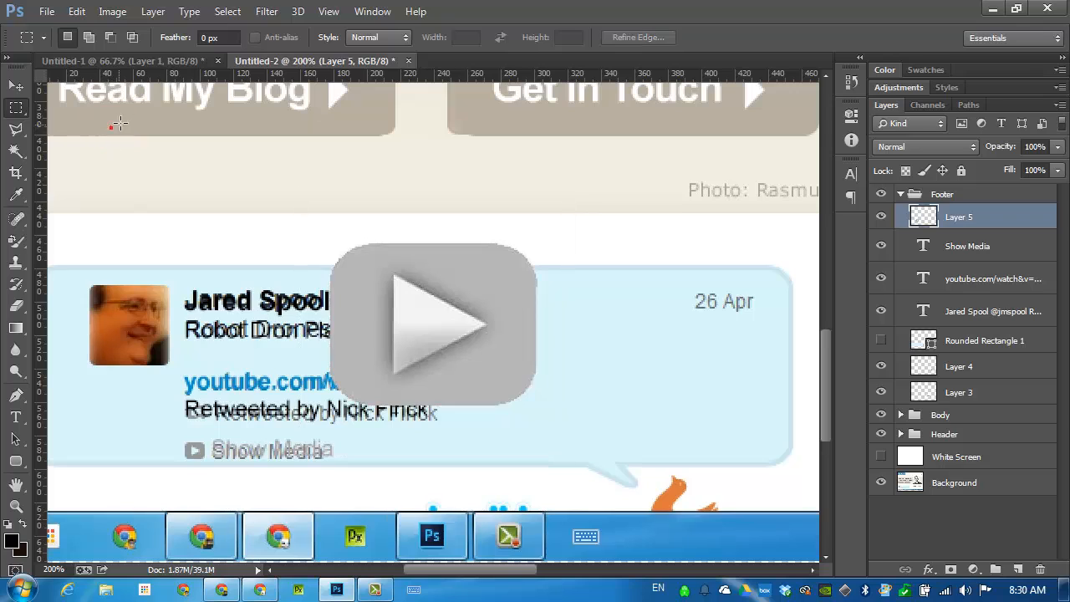
# Move the play icon down to the tweet bubble and scale it to cover the small original icon beside Show Media.
pyautogui.click(21, 81)
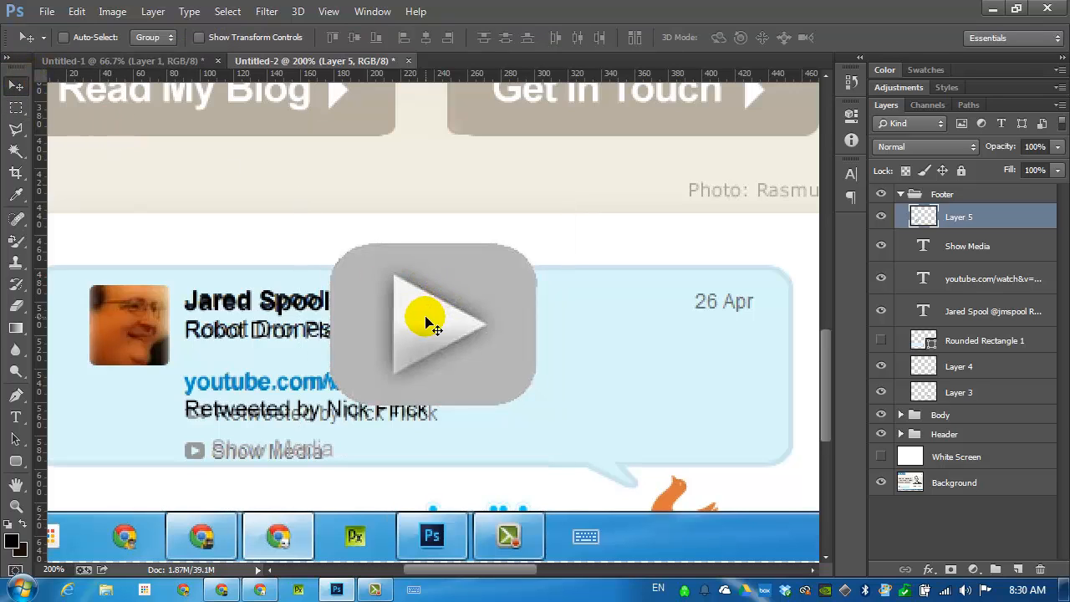
pyautogui.moveTo(390, 337); pyautogui.dragTo(275, 371)
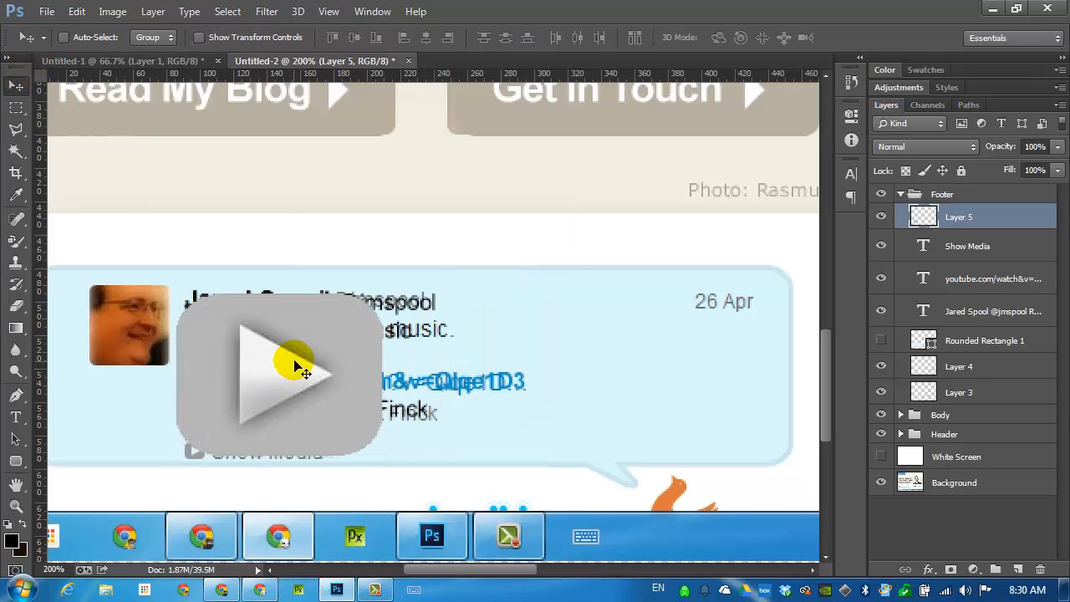
pyautogui.hotkey('ctrl', 't')
pyautogui.moveTo(390, 287); pyautogui.dragTo(215, 460)
pyautogui.press('Return')
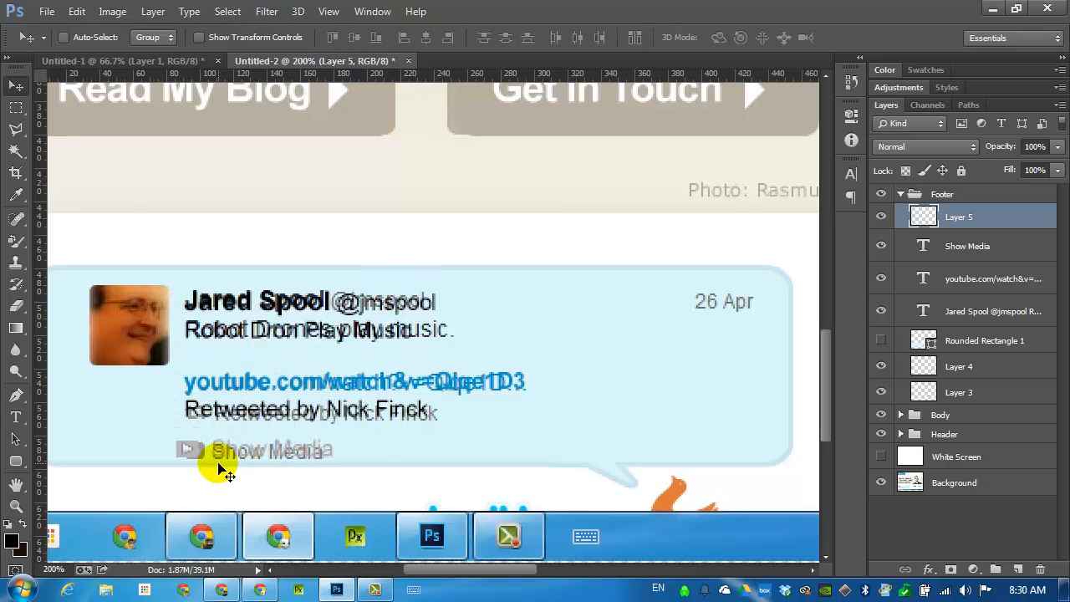
# Make the White Screen and Rounded Rectangle 1 layers visible behind the tweet text.
pyautogui.click(881, 458)
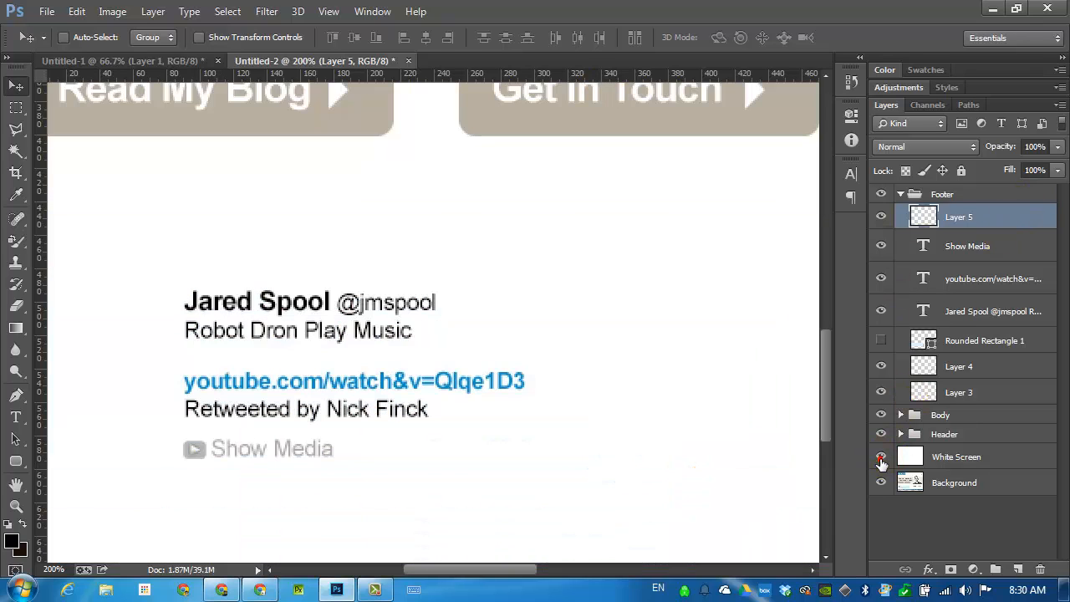
pyautogui.click(882, 342)
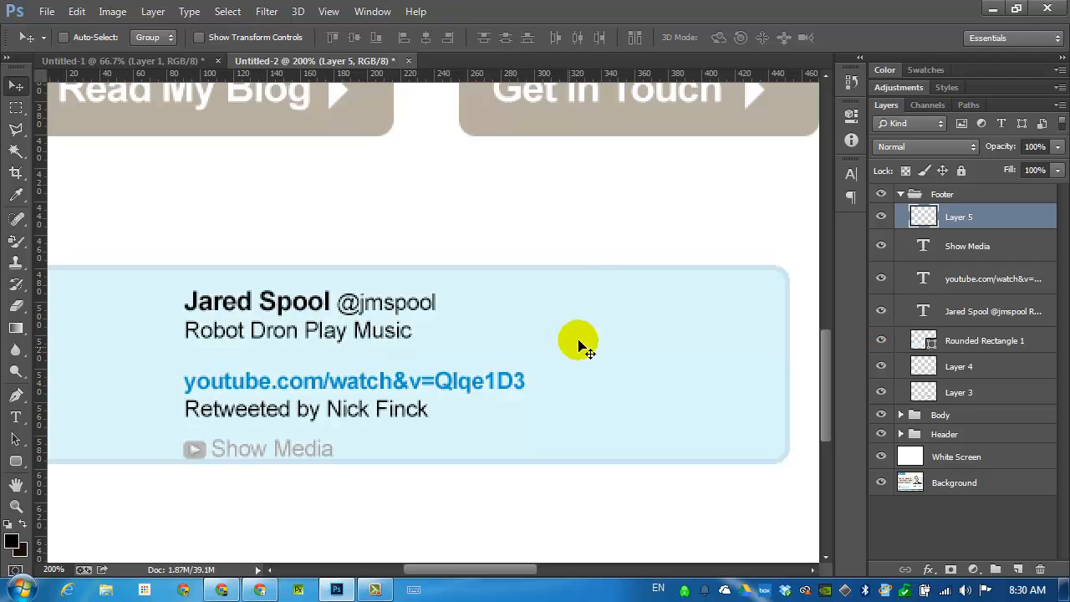
pyautogui.click(425, 284)
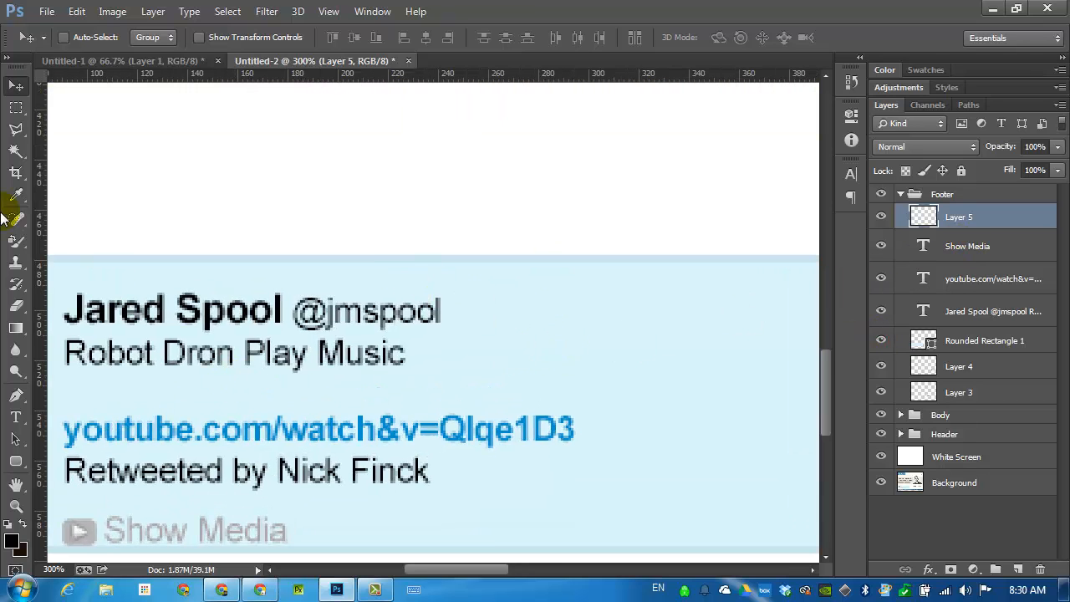
# Correct "Dron" to "Drone" in the tweet's text layer so the line reads "Robot Drone Play Music".
pyautogui.rightClick(199, 352)
pyautogui.click(296, 381)
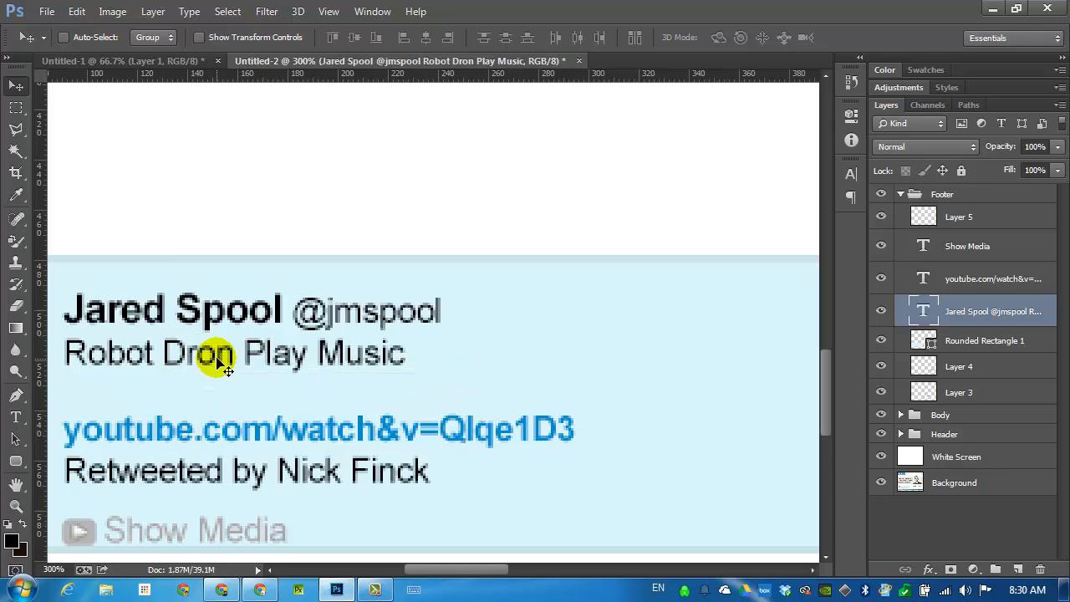
pyautogui.doubleClick(923, 311)
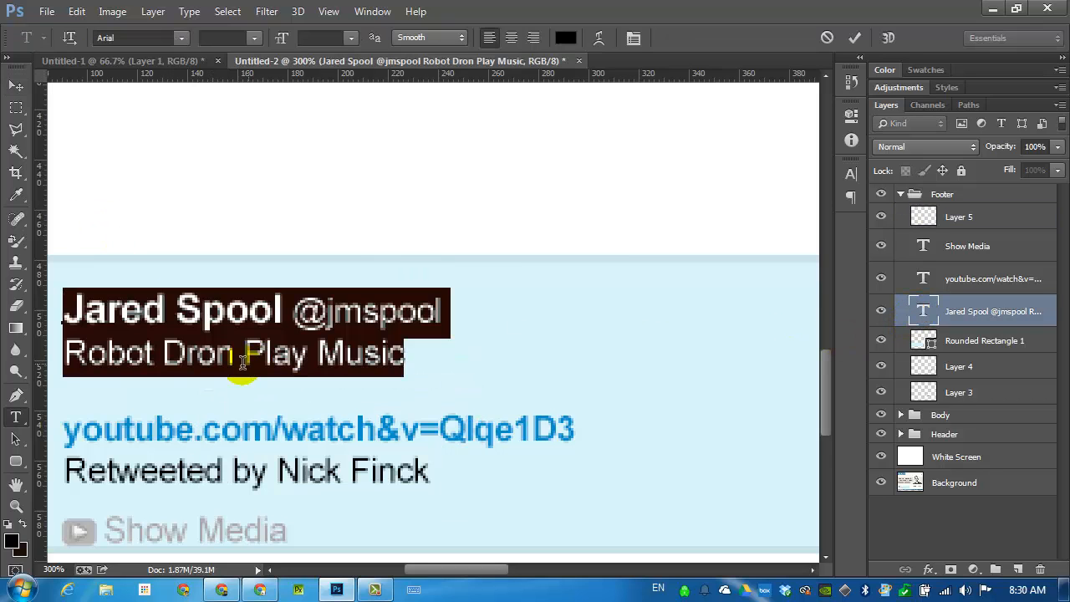
pyautogui.click(241, 360)
pyautogui.write('e')
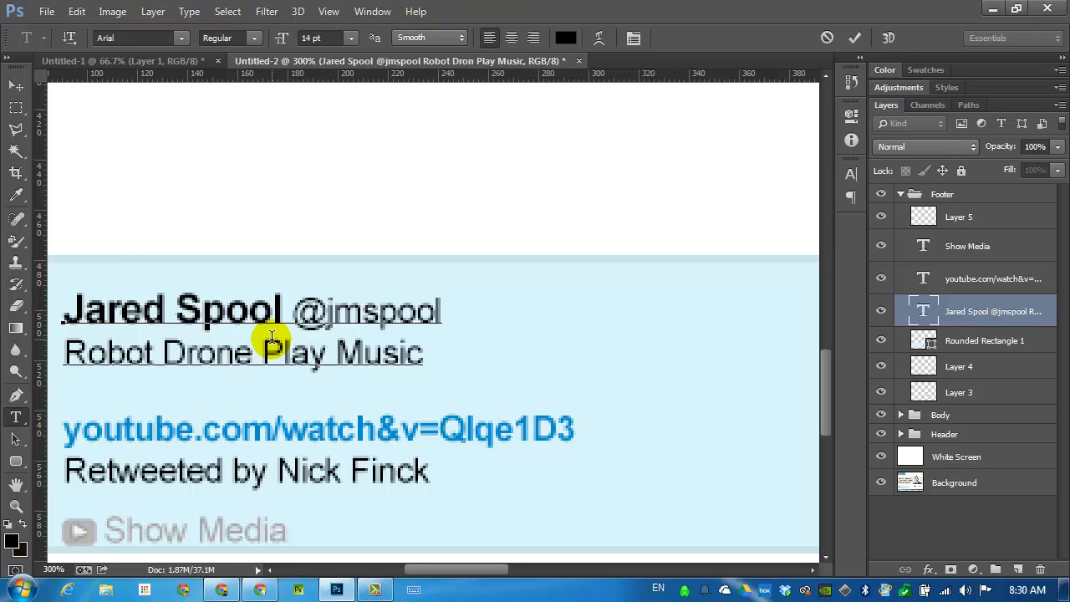
pyautogui.click(16, 87)
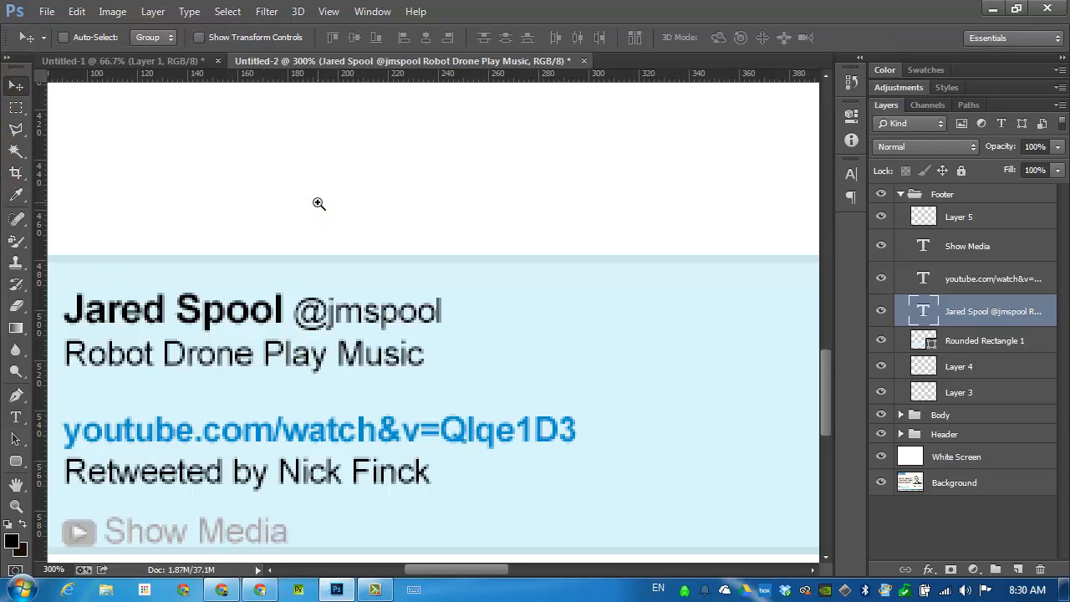
# Expand the Body group and make its Body Background layer visible.
pyautogui.hotkey('ctrl', '1')
pyautogui.hotkey('ctrl', '-')
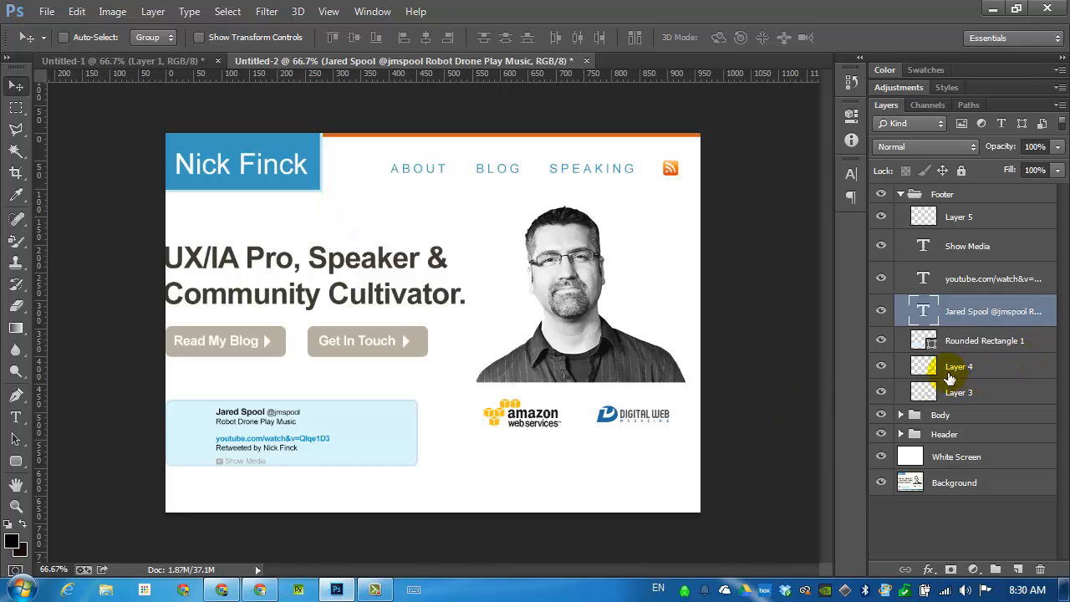
pyautogui.click(902, 415)
pyautogui.scroll(-4, 920, 478)
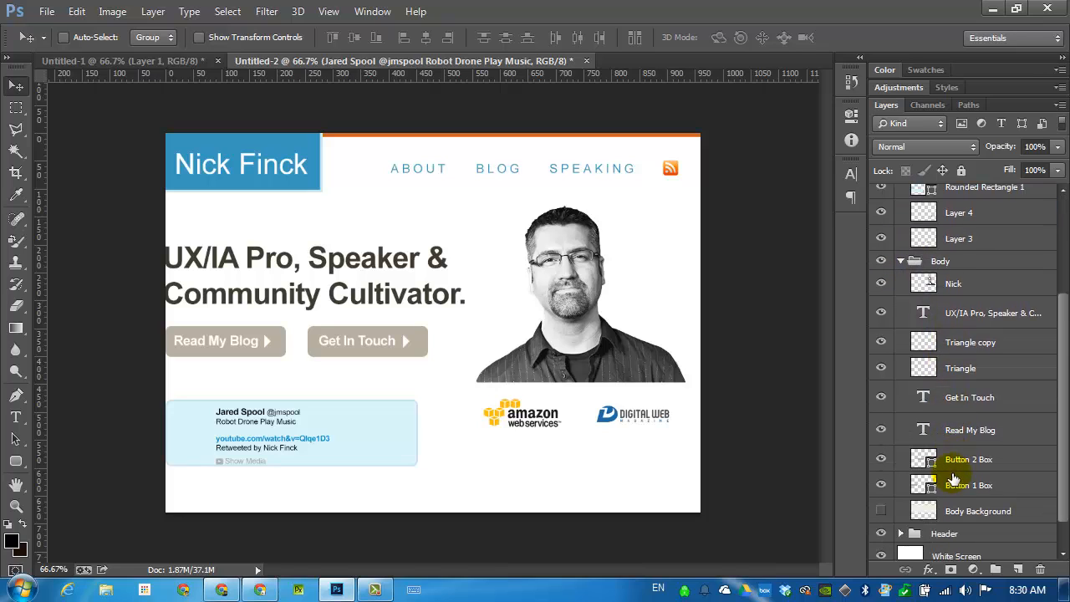
pyautogui.scroll(-1, 886, 519)
pyautogui.click(881, 494)
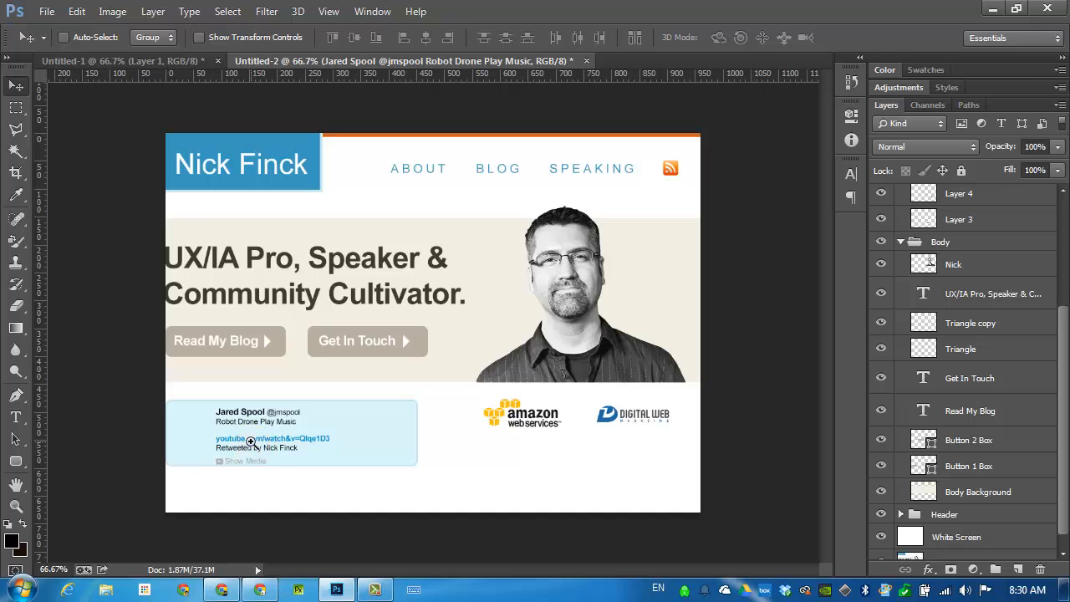
# Nudge the Show Media text up slightly, away from the tweet bubble's lower border.
pyautogui.scroll(1, 260, 453)
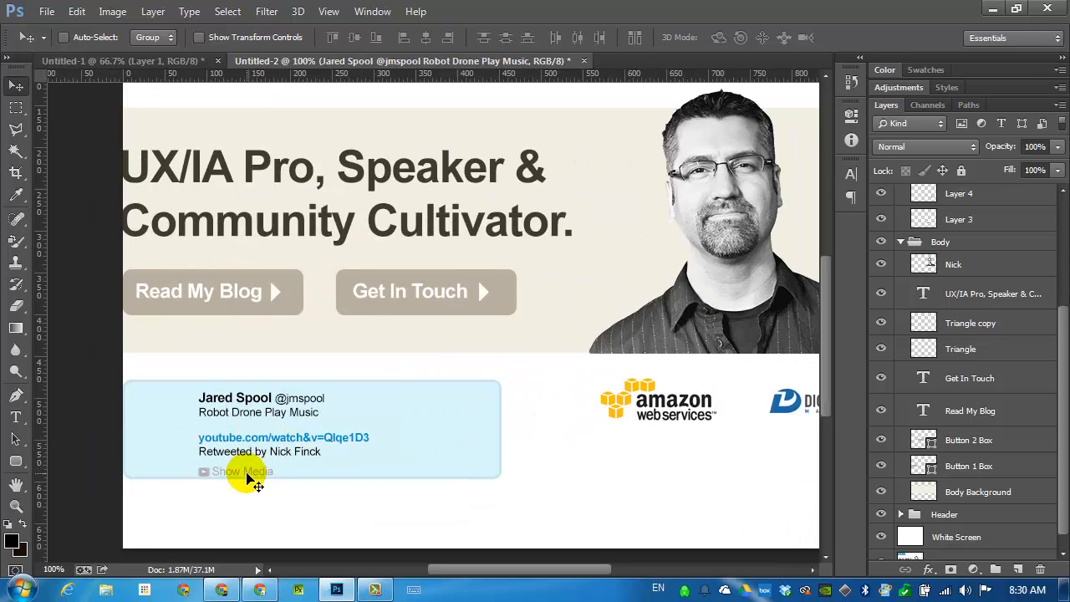
pyautogui.scroll(1, 231, 475)
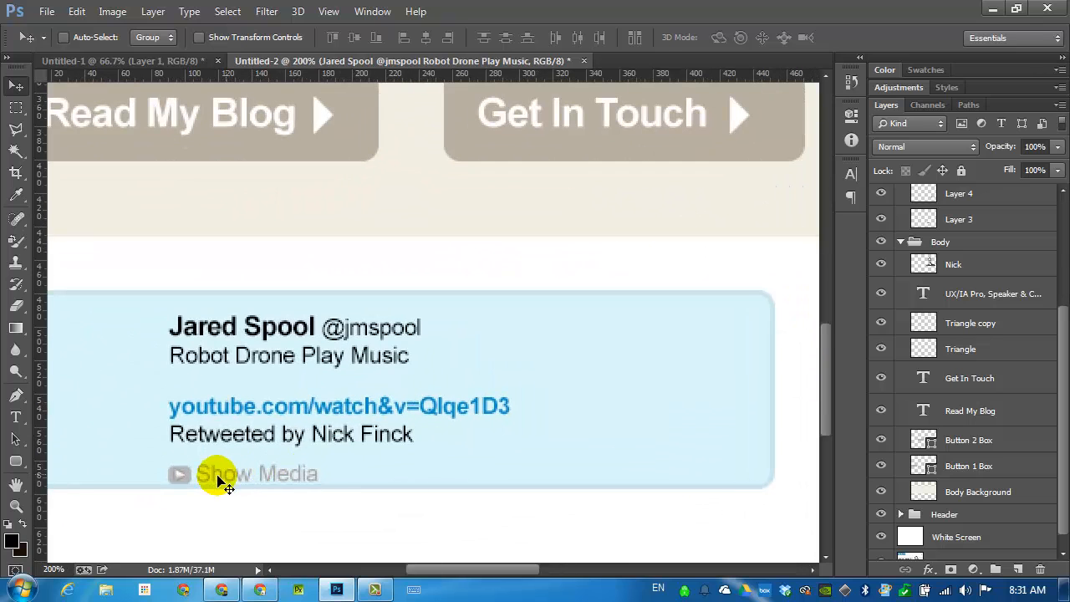
pyautogui.rightClick(231, 473)
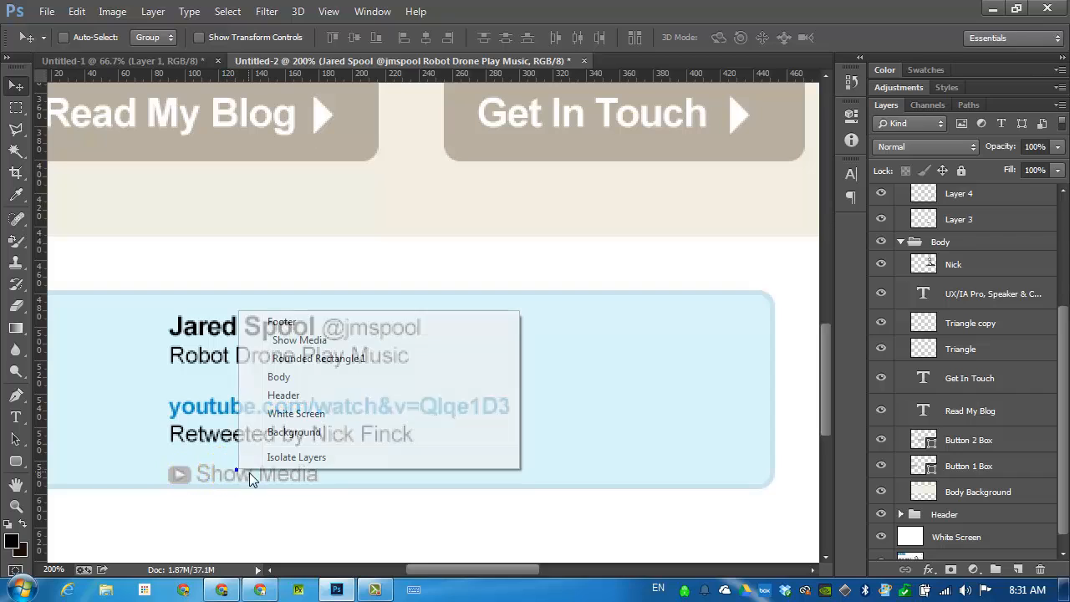
pyautogui.click(311, 340)
pyautogui.press('Up')
pyautogui.press('Up')
pyautogui.press('Up')
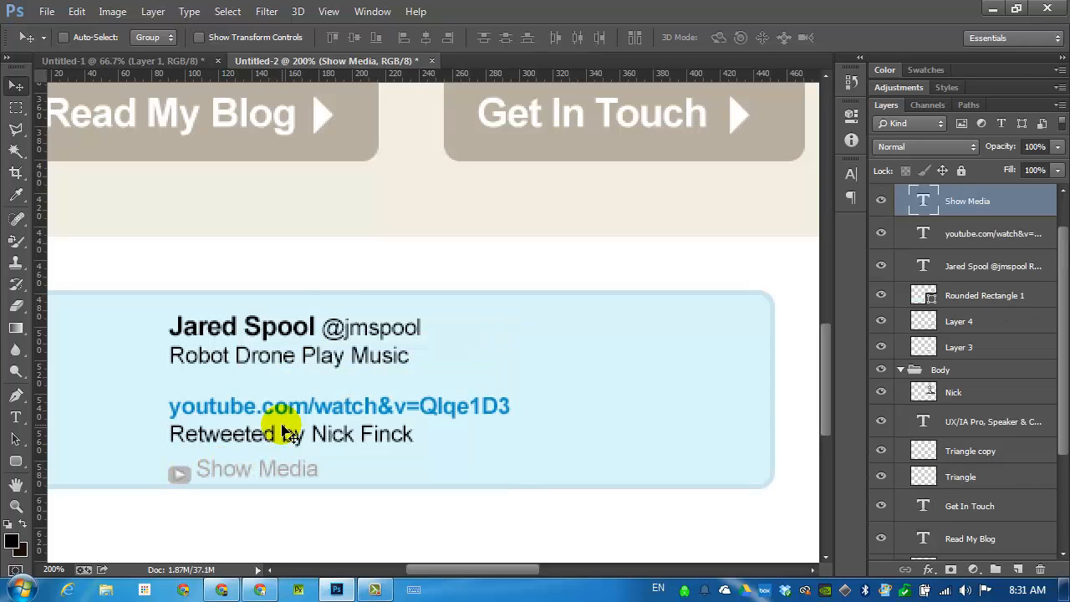
# Rename the play icon's layer to "Play Button" and nudge the icon up level with the Show Media text.
pyautogui.rightClick(174, 473)
pyautogui.click(260, 343)
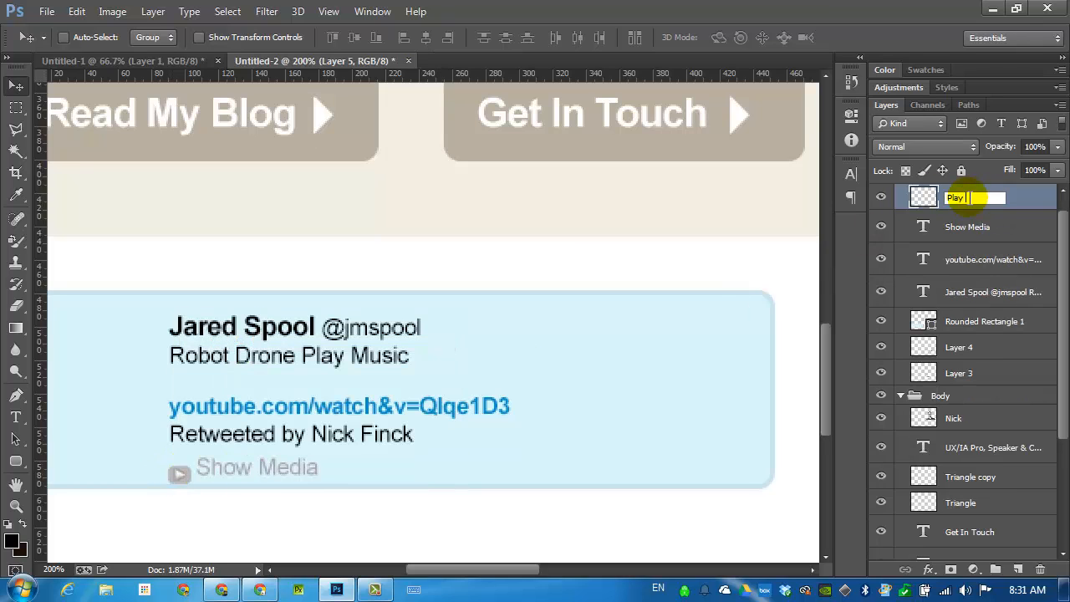
pyautogui.click(974, 197)
pyautogui.write('Play Button')
pyautogui.press('Return')
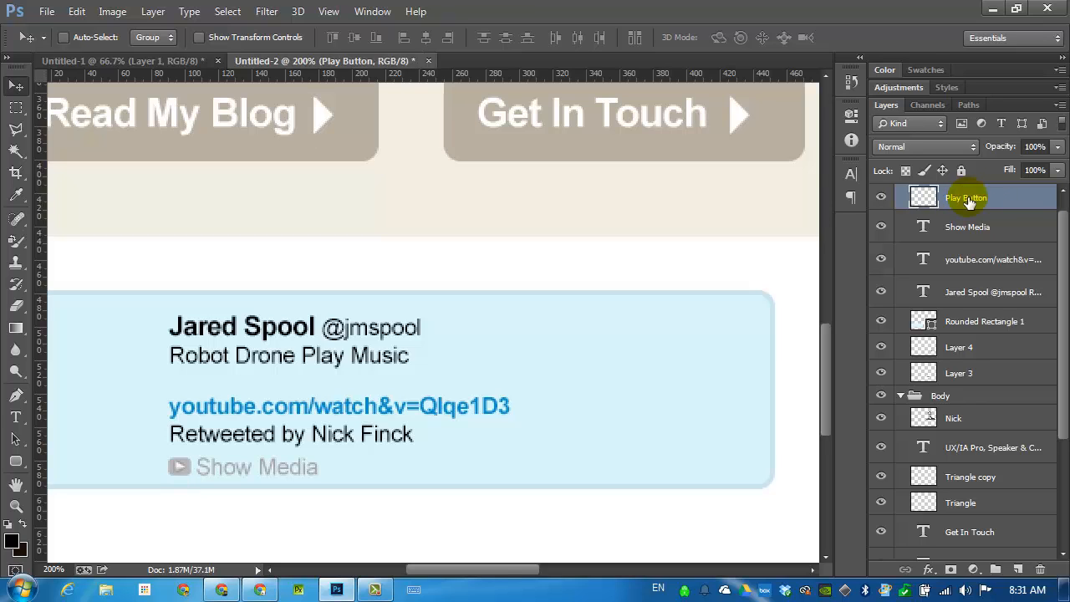
pyautogui.hotkey('ctrl', '0')
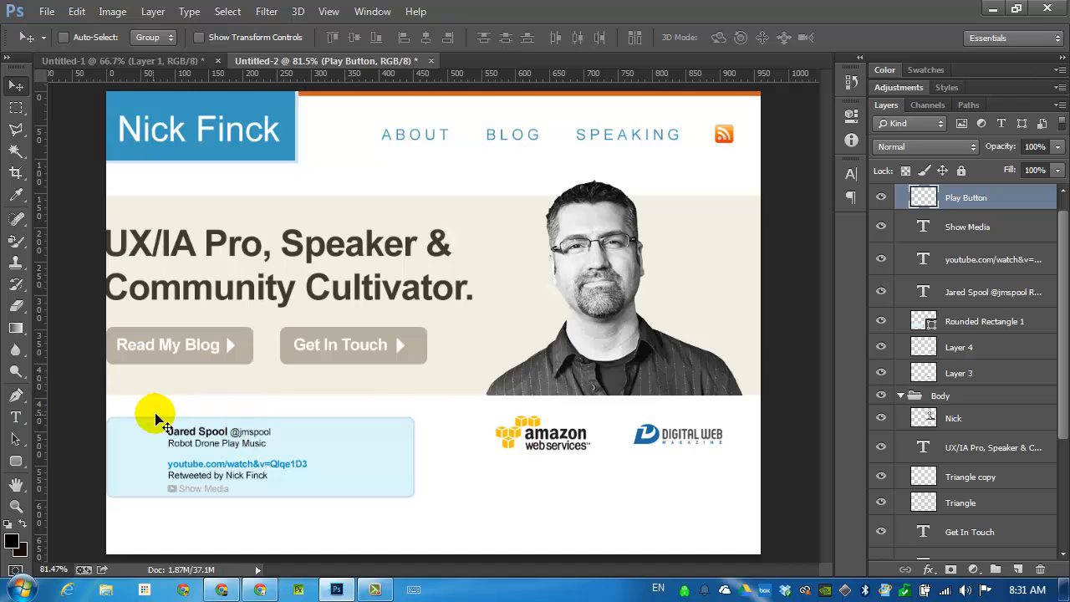
pyautogui.scroll(2, 156, 422)
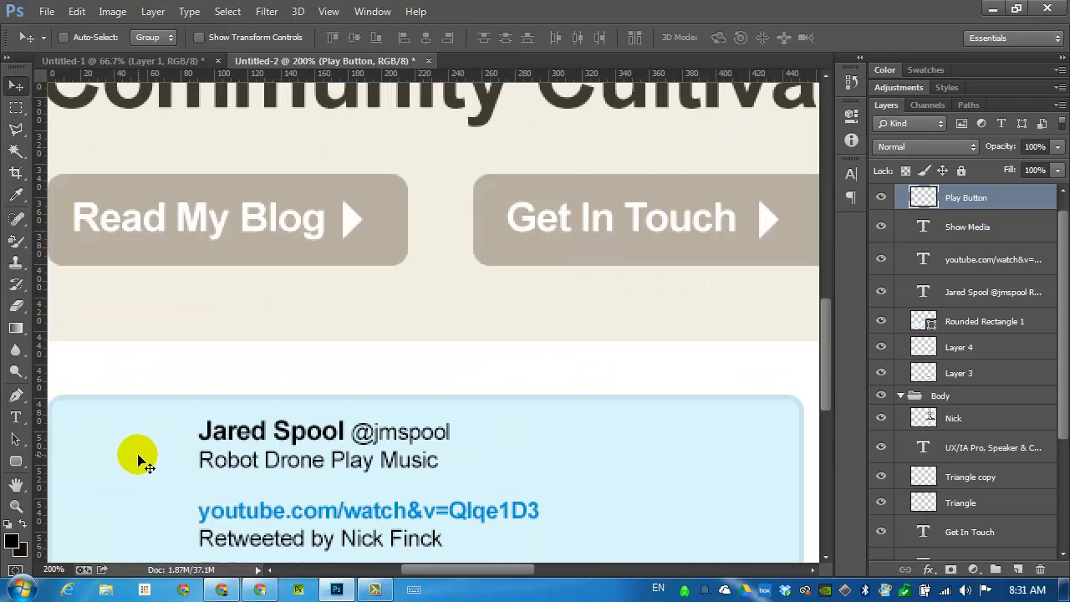
pyautogui.scroll(-2, 912, 531)
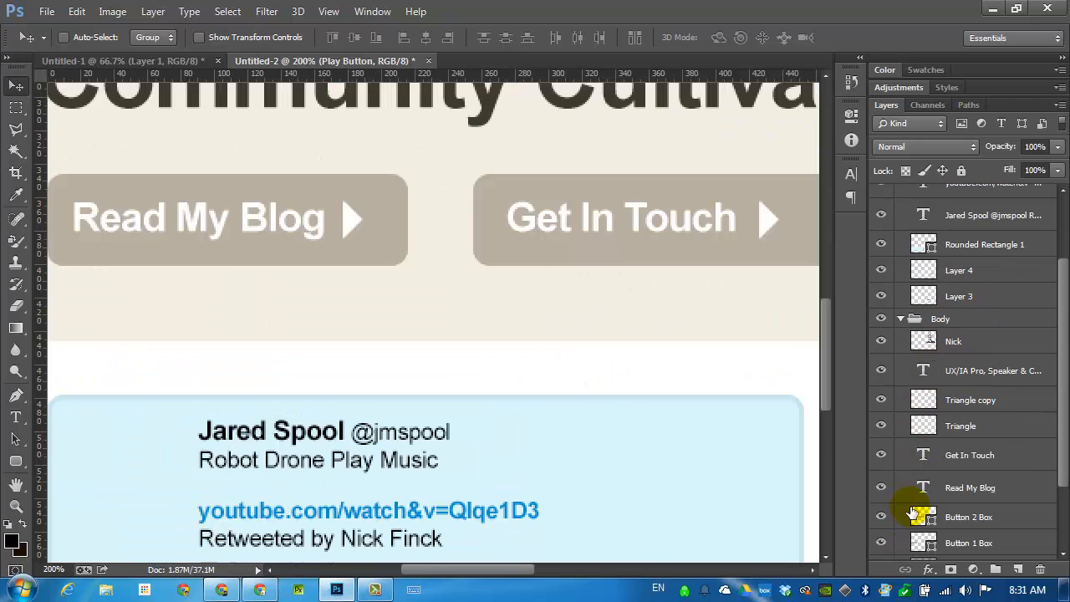
pyautogui.scroll(-3, 913, 513)
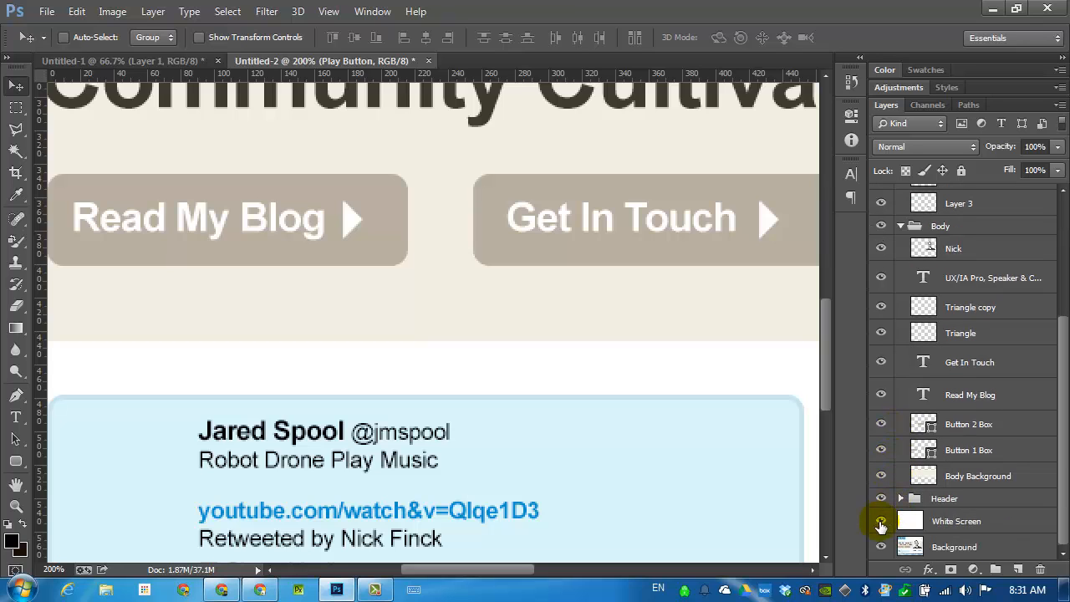
# In the Untitled-1 reference document, select the tweet author's avatar with a rectangular marquee about 47 × 48 px and copy it.
pyautogui.click(165, 59)
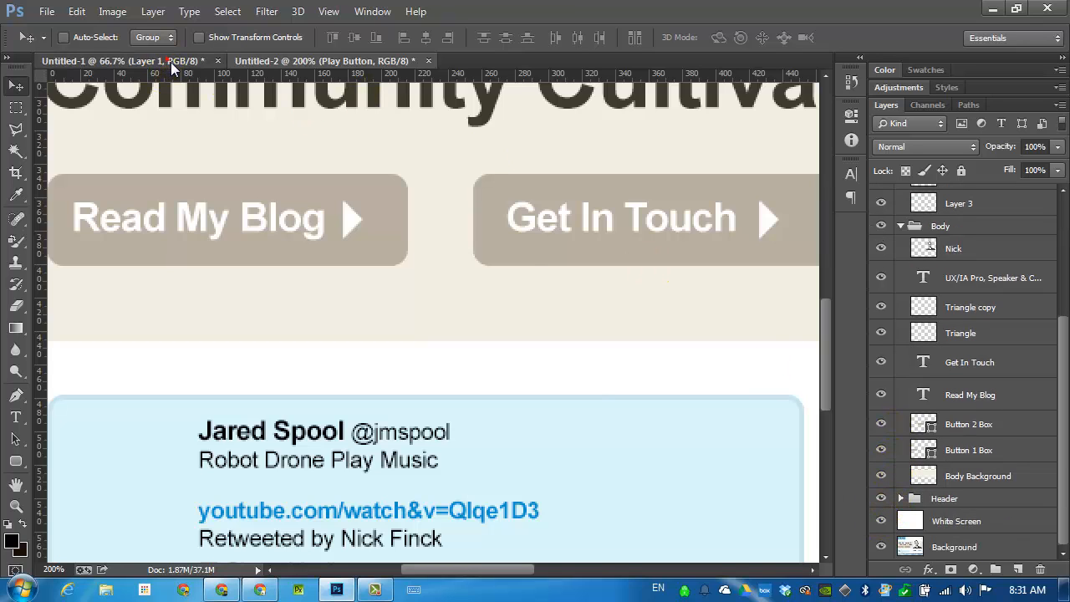
pyautogui.click(211, 441)
pyautogui.click(211, 440)
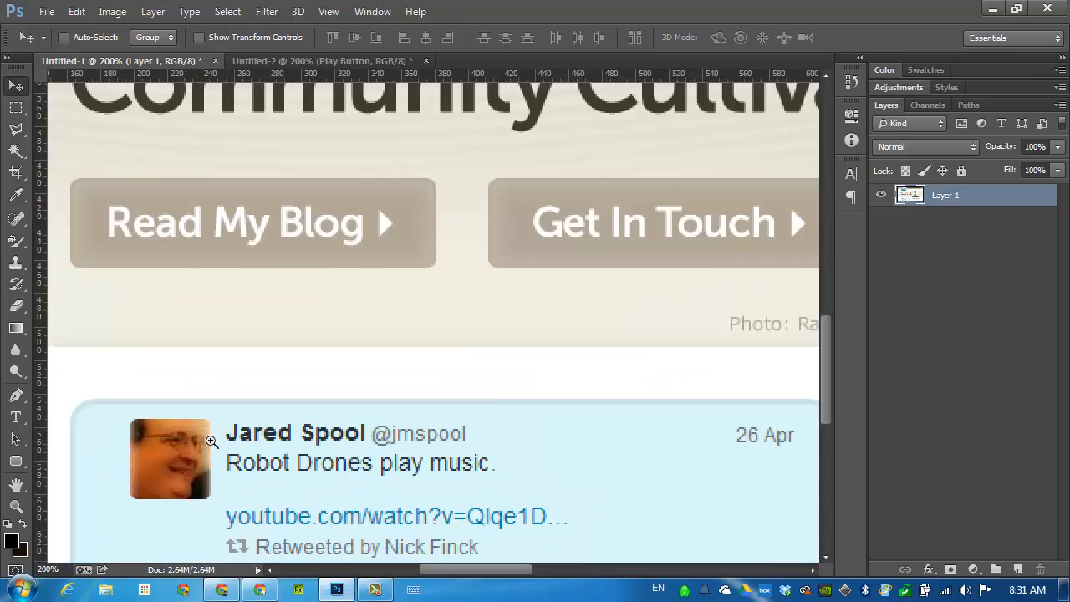
pyautogui.click(221, 427)
pyautogui.click(15, 109)
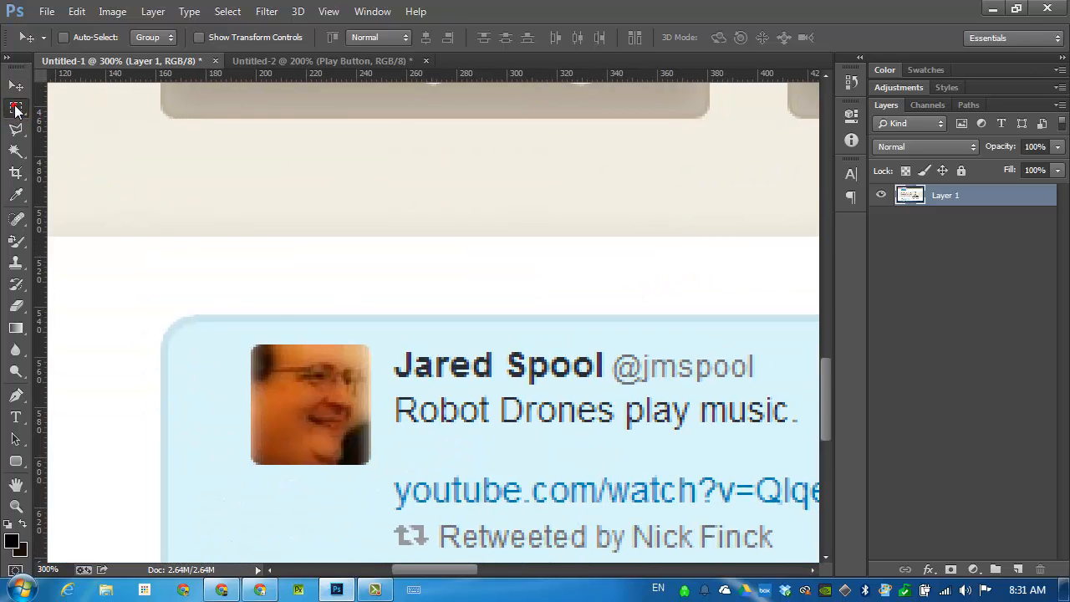
pyautogui.moveTo(251, 344); pyautogui.dragTo(368, 464)
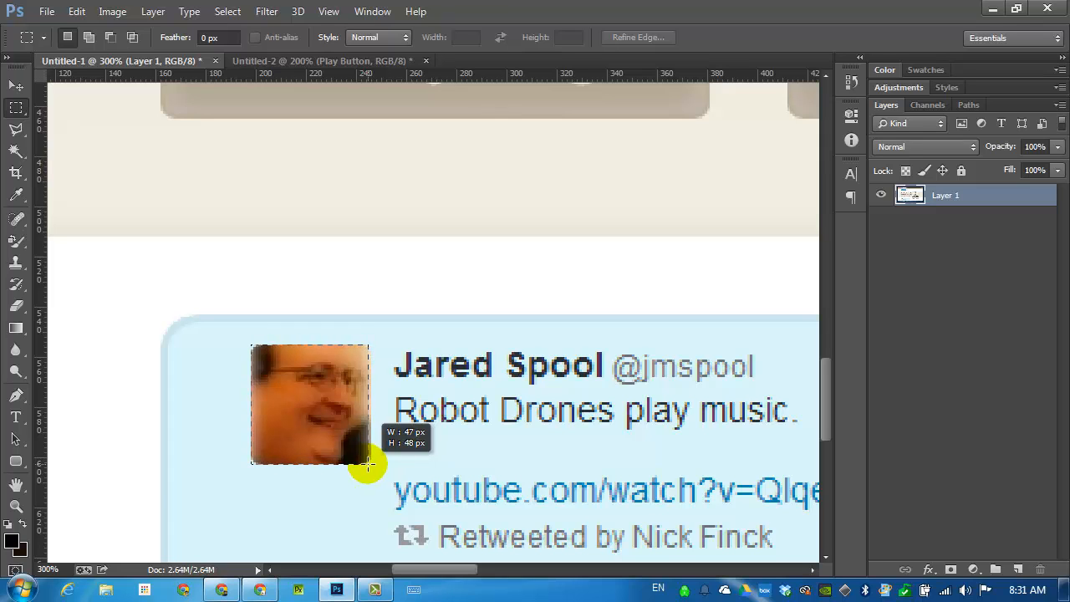
pyautogui.moveTo(367, 464); pyautogui.dragTo(368, 464)
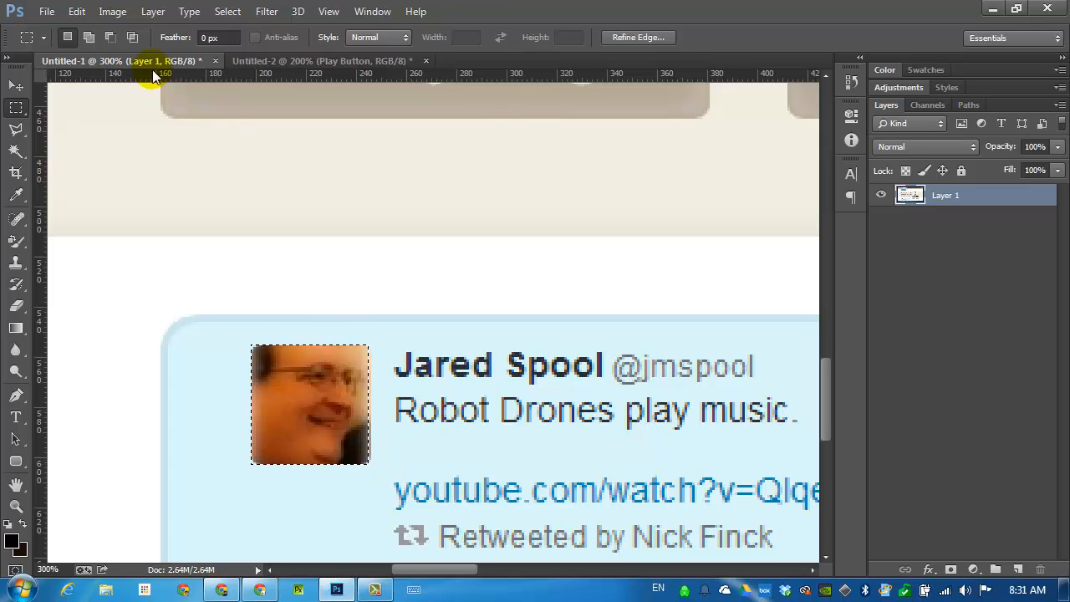
pyautogui.click(76, 11)
pyautogui.click(152, 120)
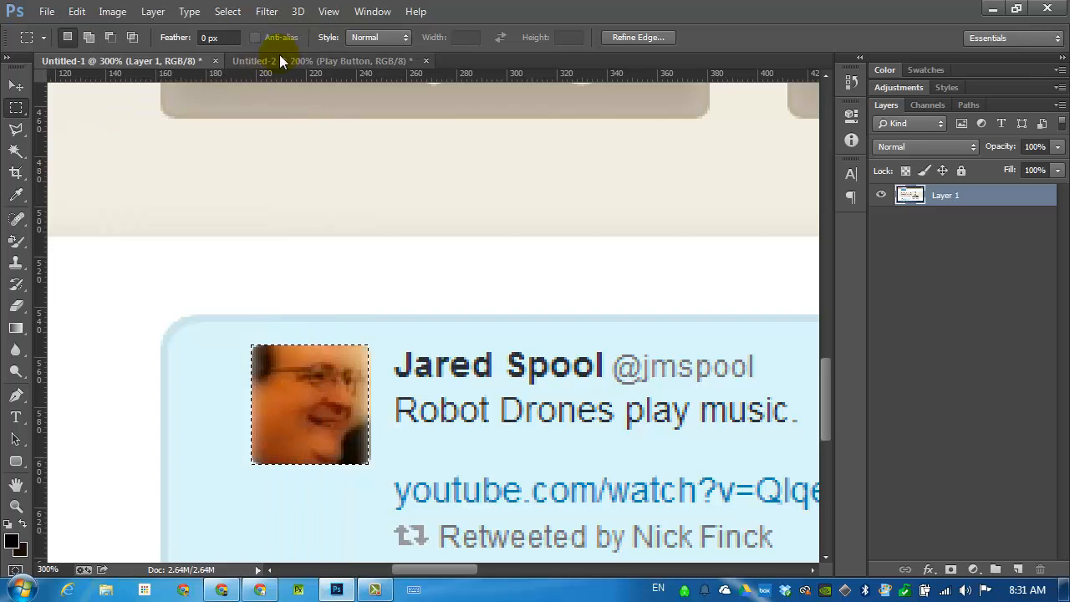
# Paste the copied avatar into the Untitled-2 mockup and place it inside the tweet bubble, beside the tweet author's name.
pyautogui.click(283, 56)
pyautogui.scroll(-2, 251, 326)
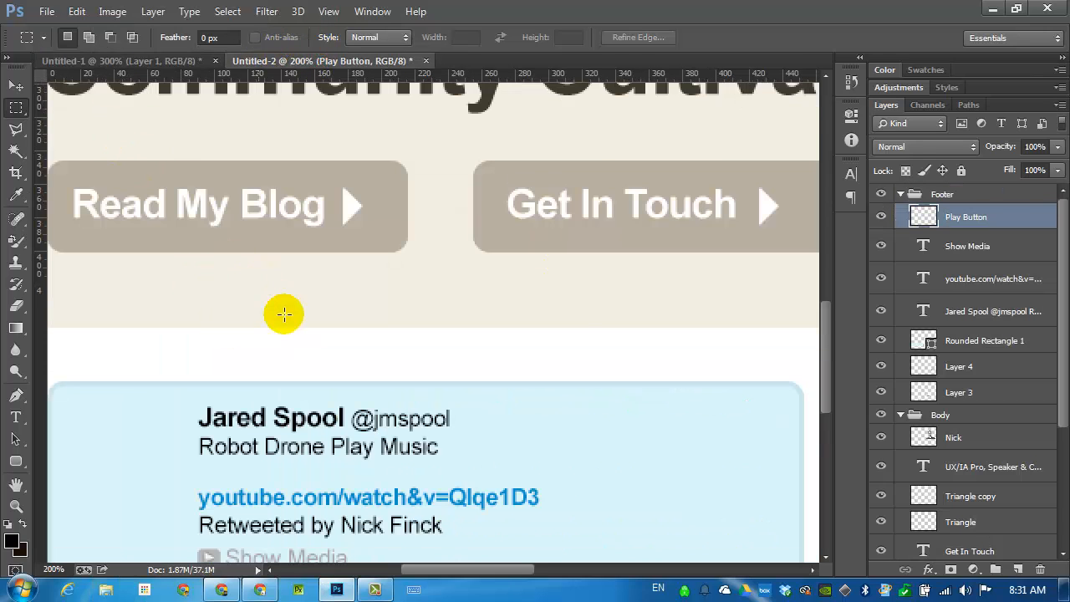
pyautogui.click(15, 87)
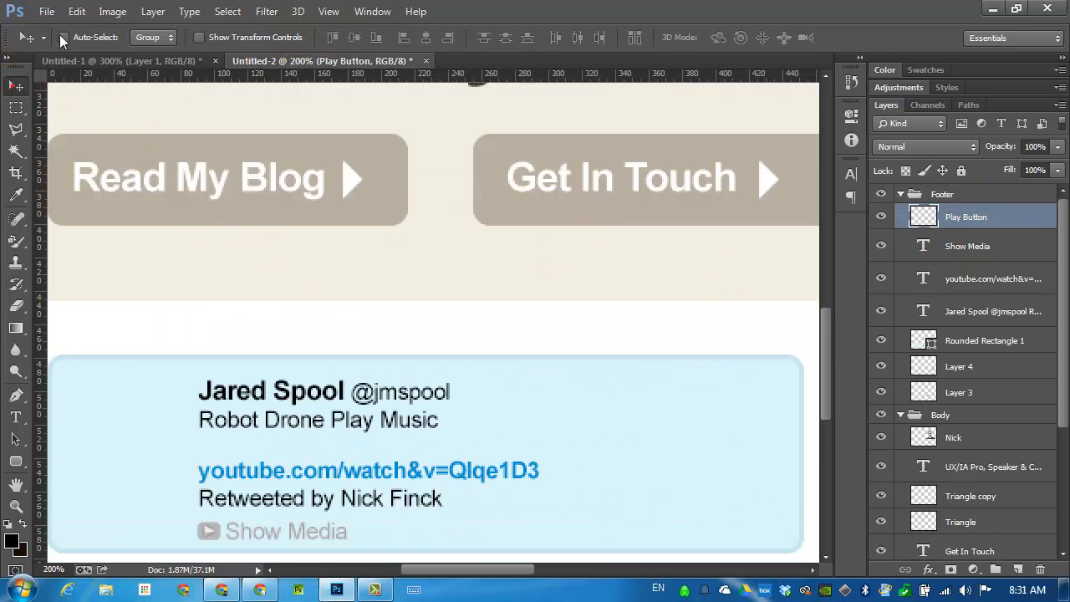
pyautogui.click(76, 11)
pyautogui.click(127, 151)
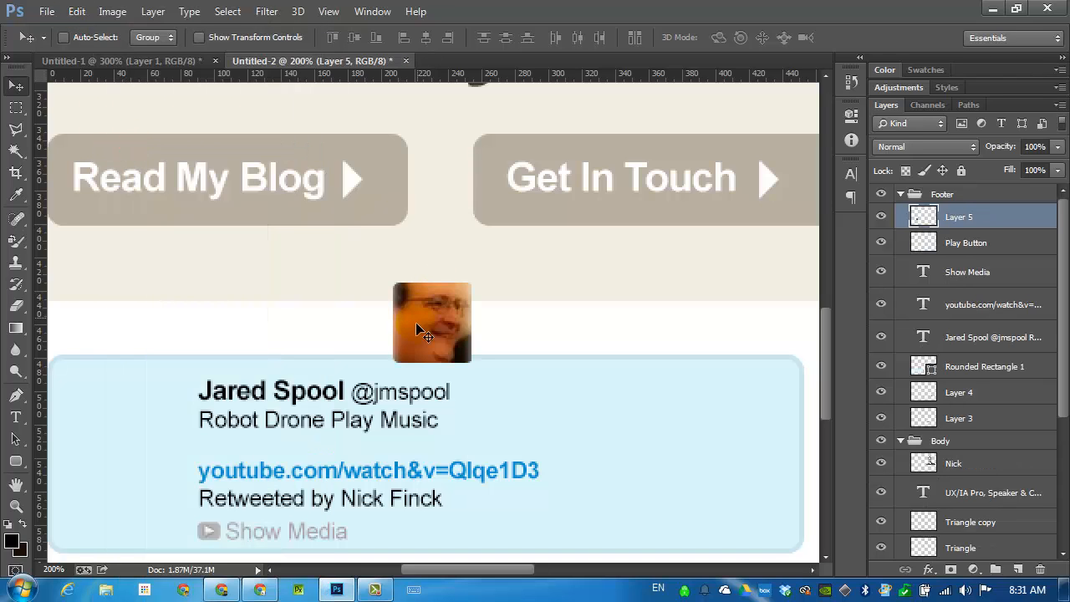
pyautogui.moveTo(436, 337); pyautogui.dragTo(139, 434)
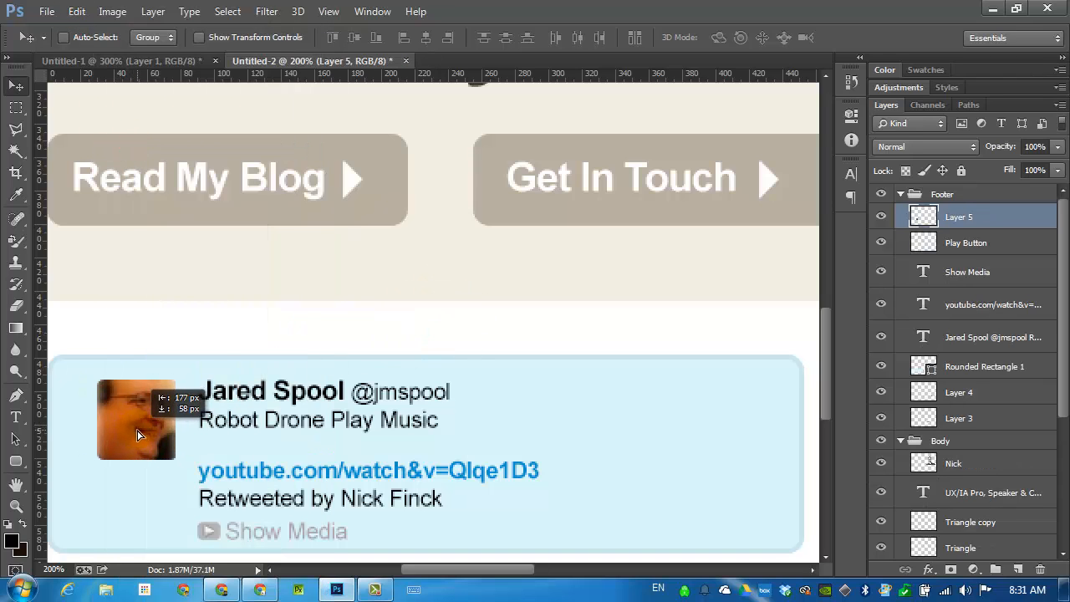
# Rename the pasted avatar's layer to "Twitter Picture".
pyautogui.doubleClick(960, 217)
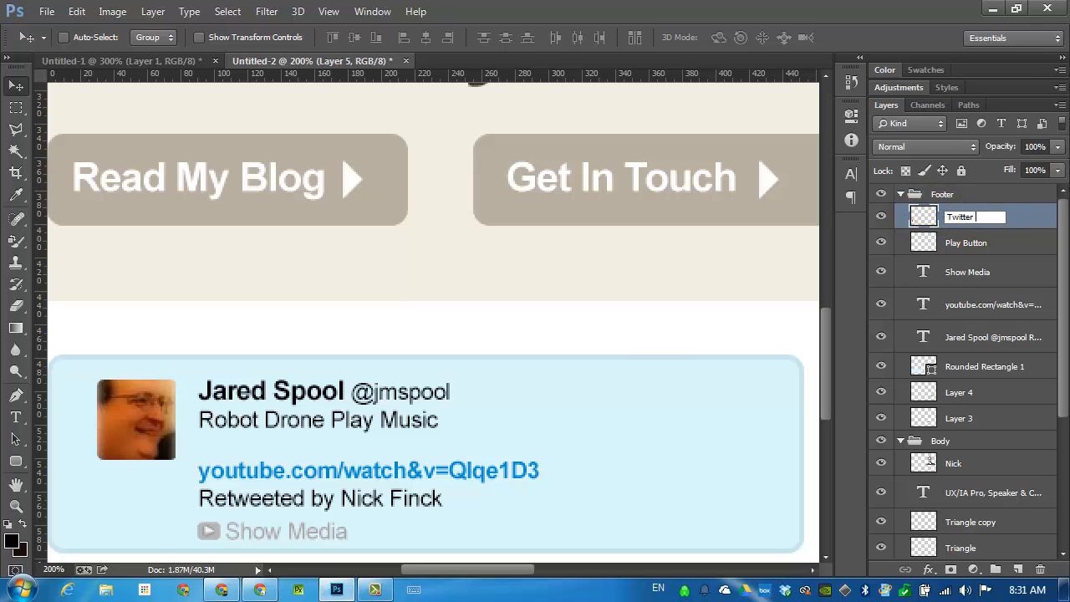
pyautogui.write('Twitter Picture')
pyautogui.press('Return')
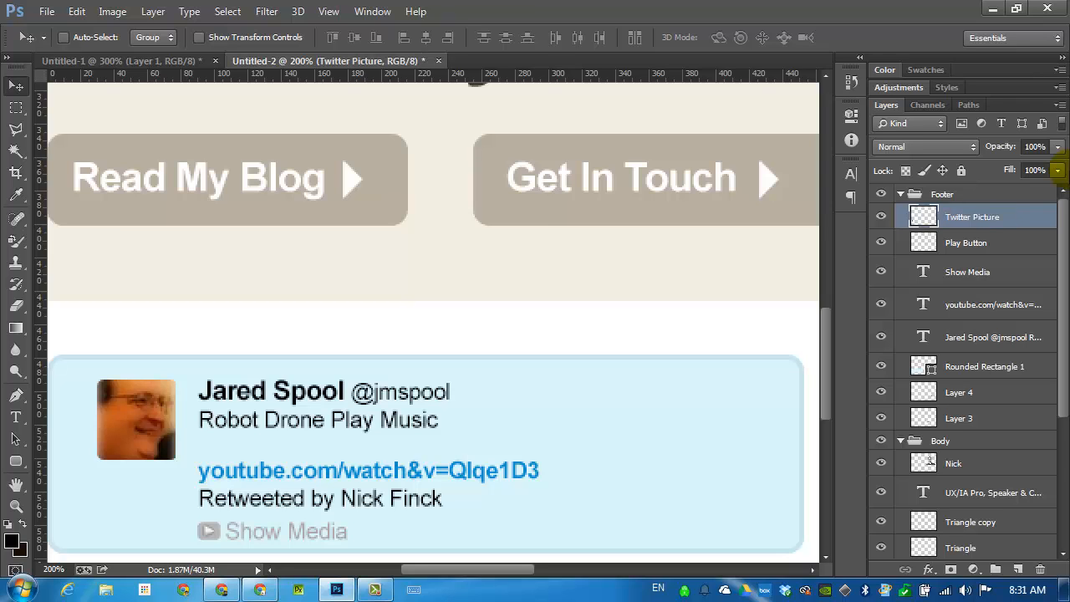
# Crop the mockup to a full-width marquee from the page's upper edge to just below the tweet bubble, removing the empty strip underneath.
pyautogui.hotkey('ctrl', '0')
pyautogui.press('m')
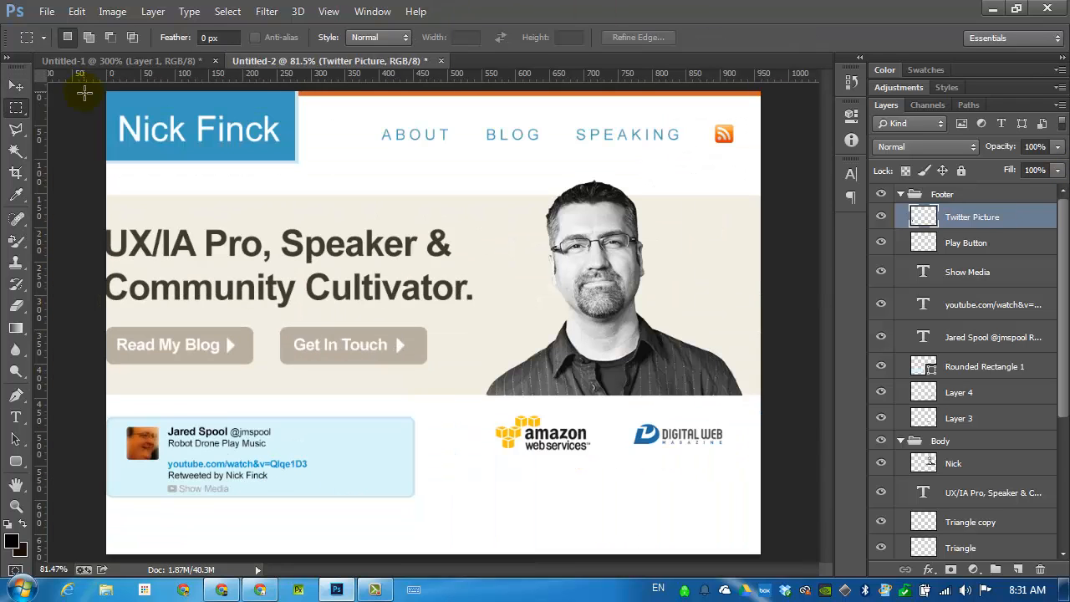
pyautogui.moveTo(105, 87); pyautogui.dragTo(794, 510)
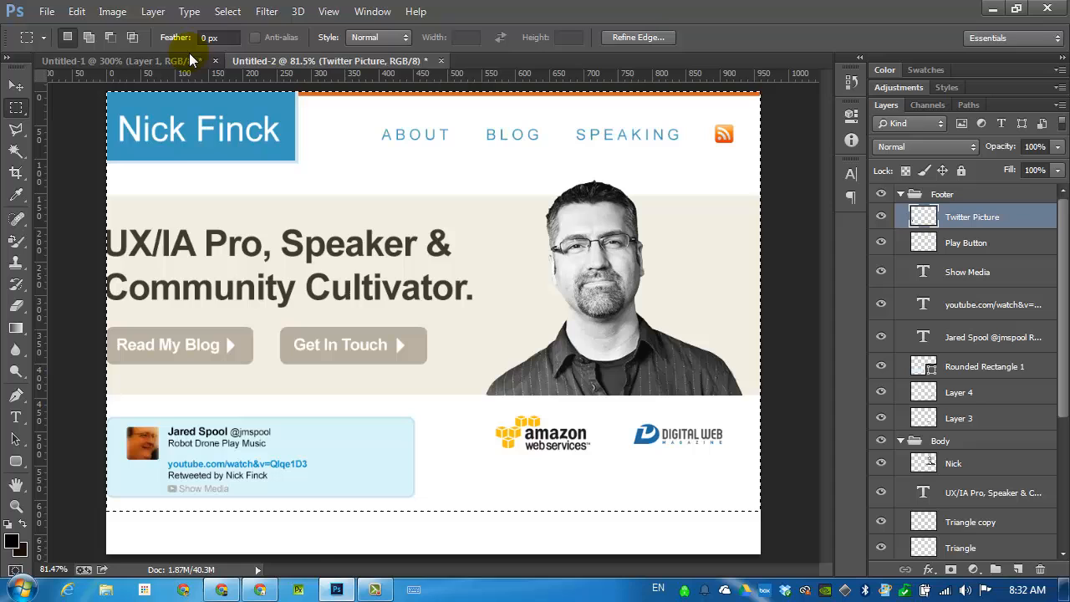
pyautogui.click(112, 12)
pyautogui.click(135, 185)
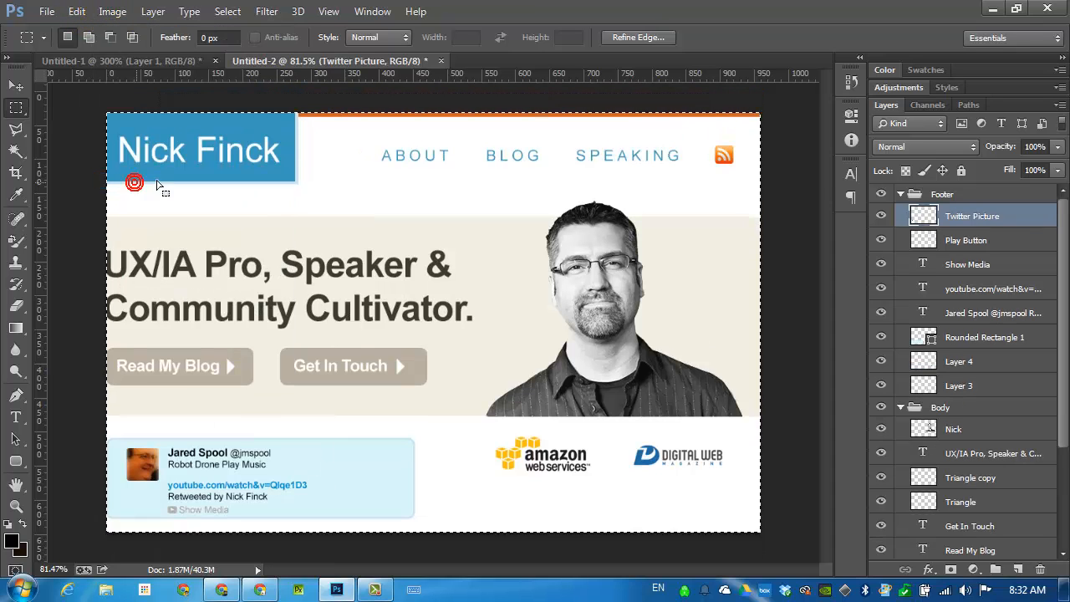